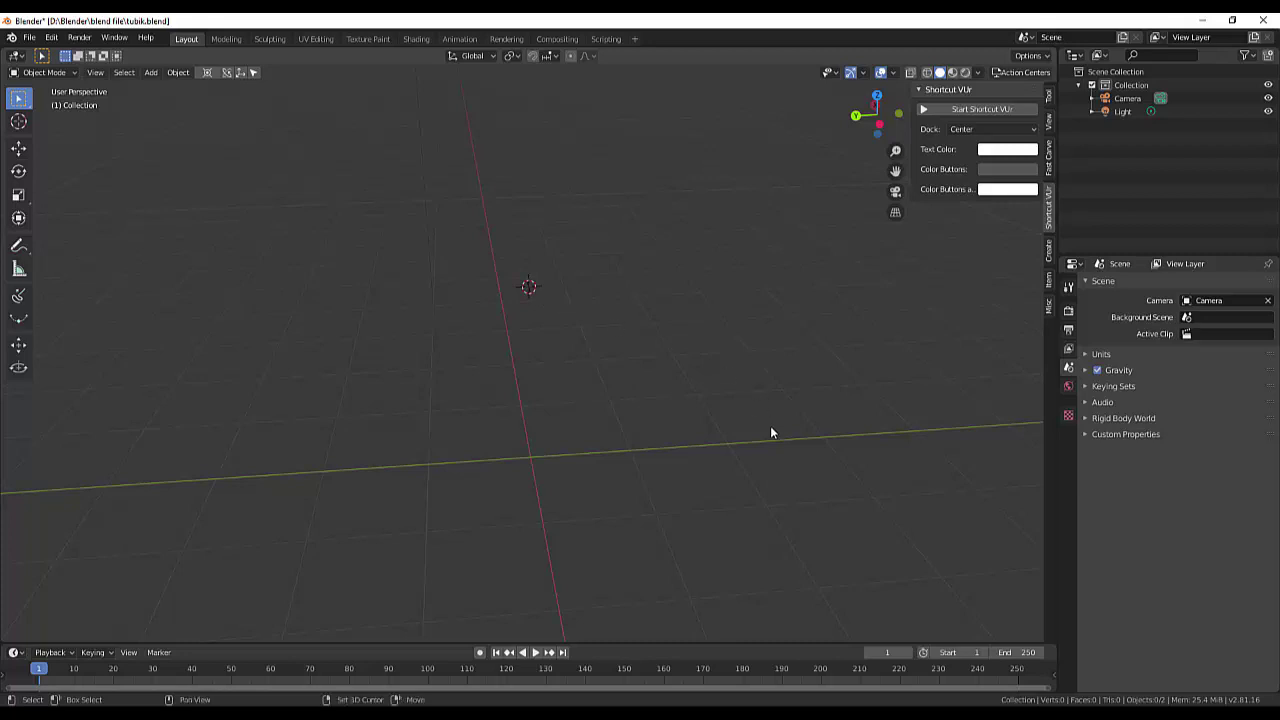
Step: Save the file and place the 3D cursor at the world origin
key("shift+s")
left_click(770, 268)
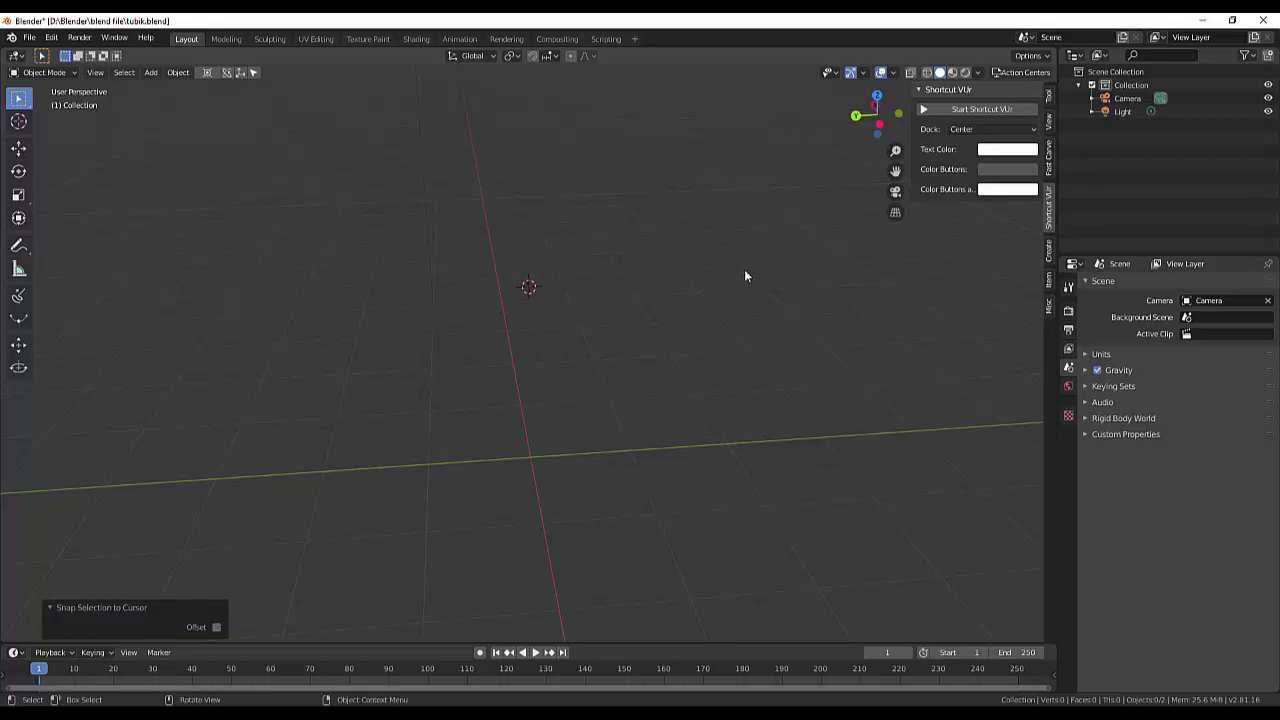
key("ctrl+s")
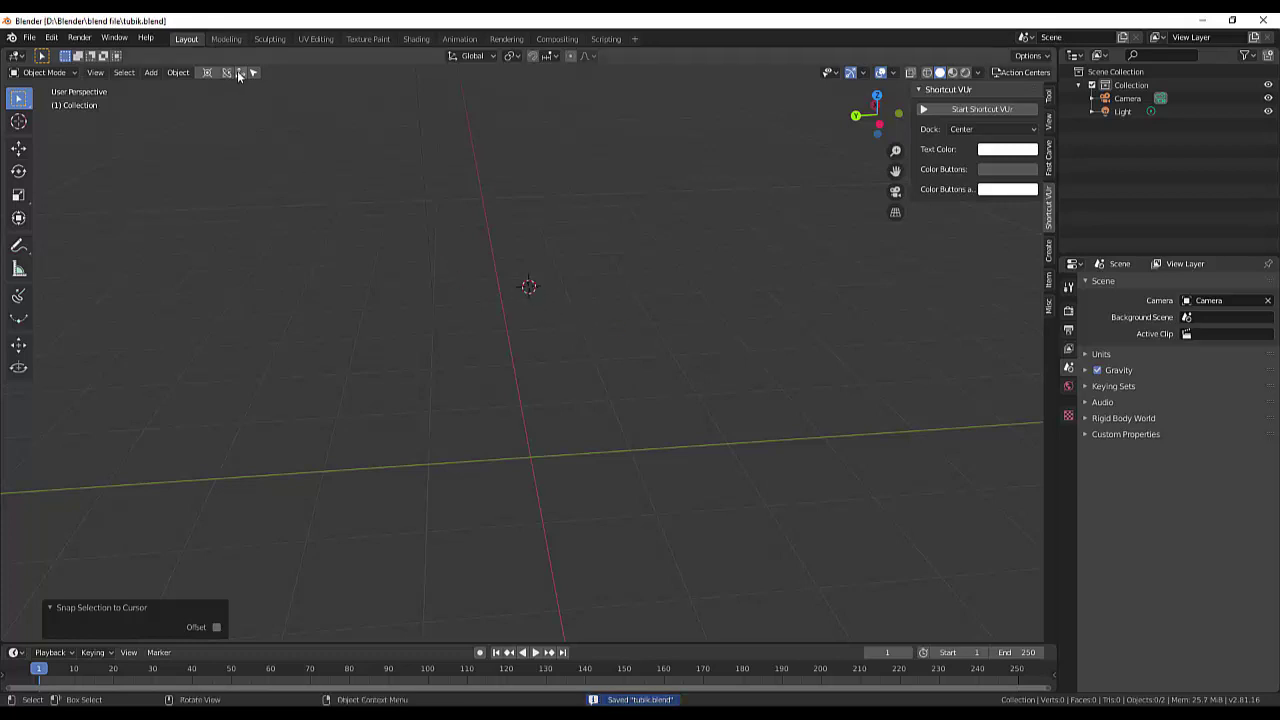
key("shift+s")
middle_click_drag(633, 537, 600, 465, "shift")
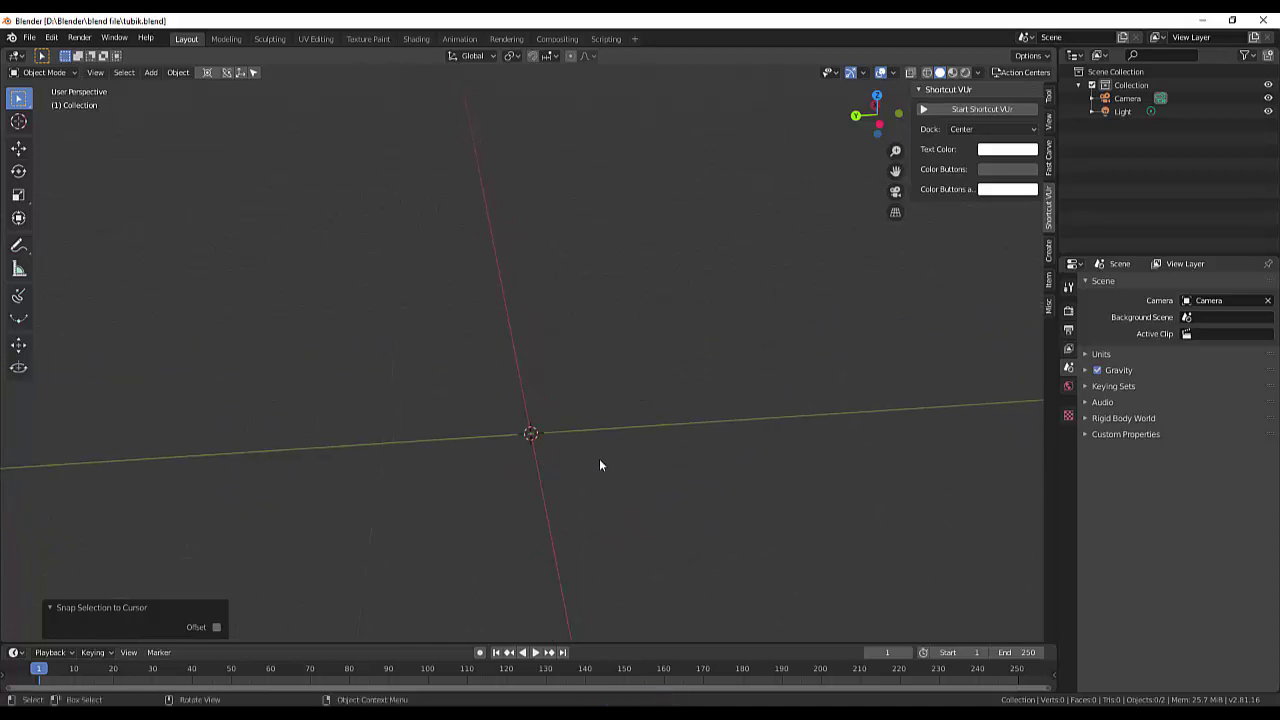
Step: Add a 2 m cube mesh at the world origin
key("shift+a")
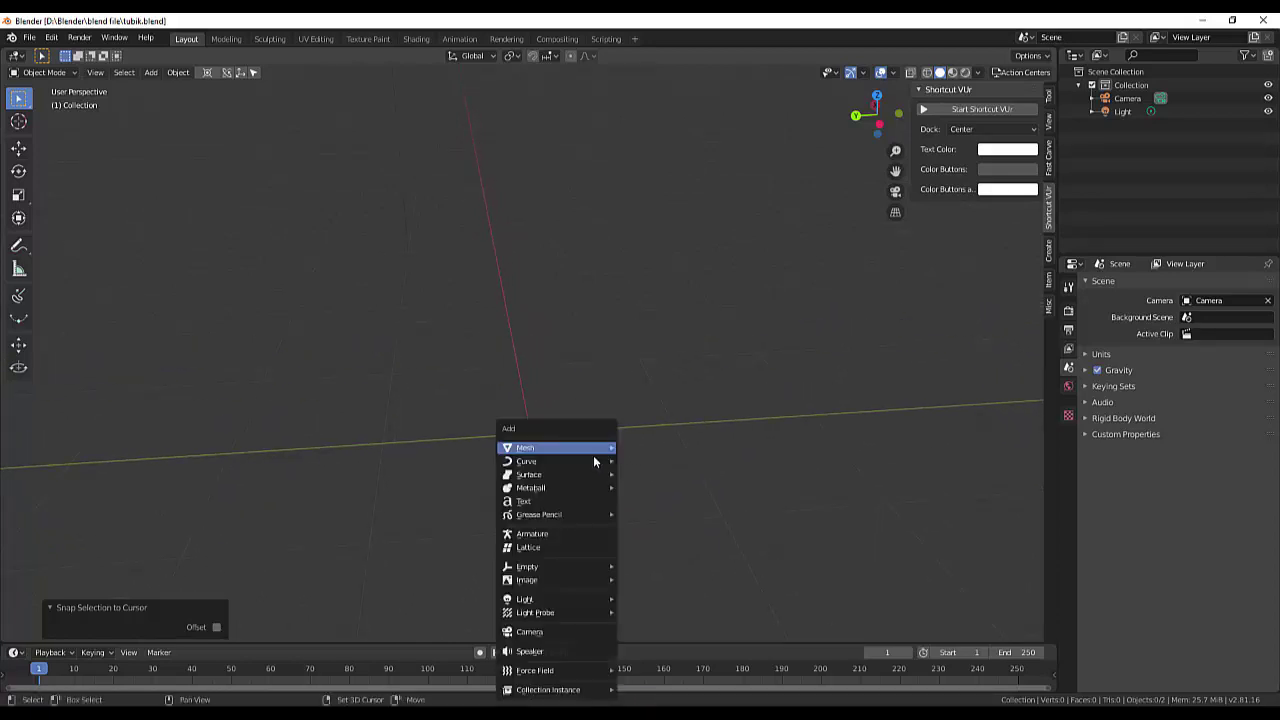
mouse_move(557, 450)
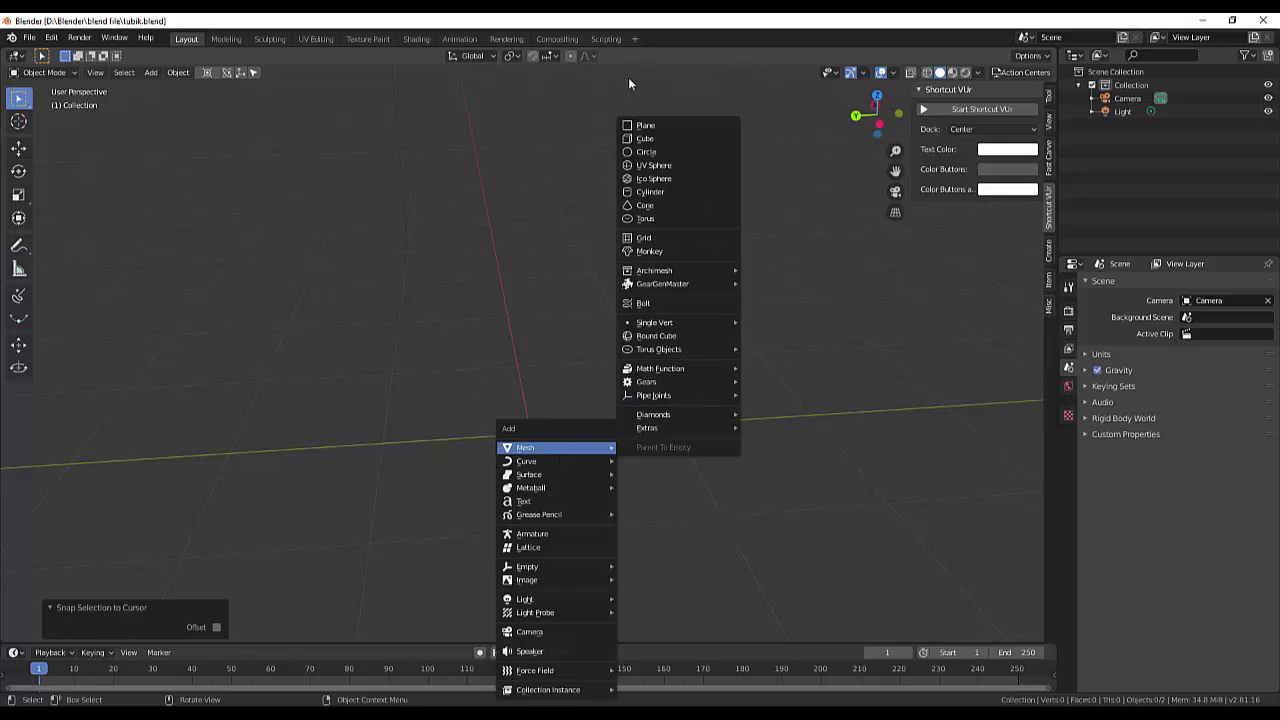
left_click(644, 138)
scroll(627, 238, "down", 3)
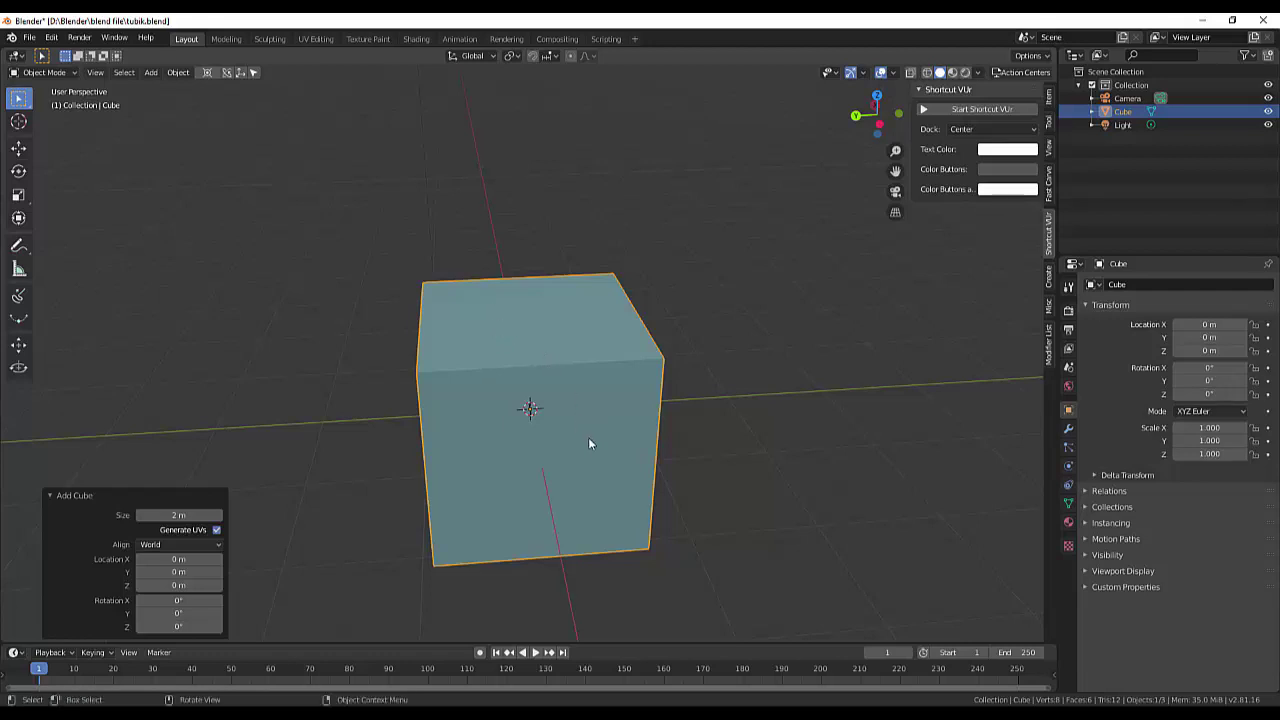
scroll(588, 443, "down", 3)
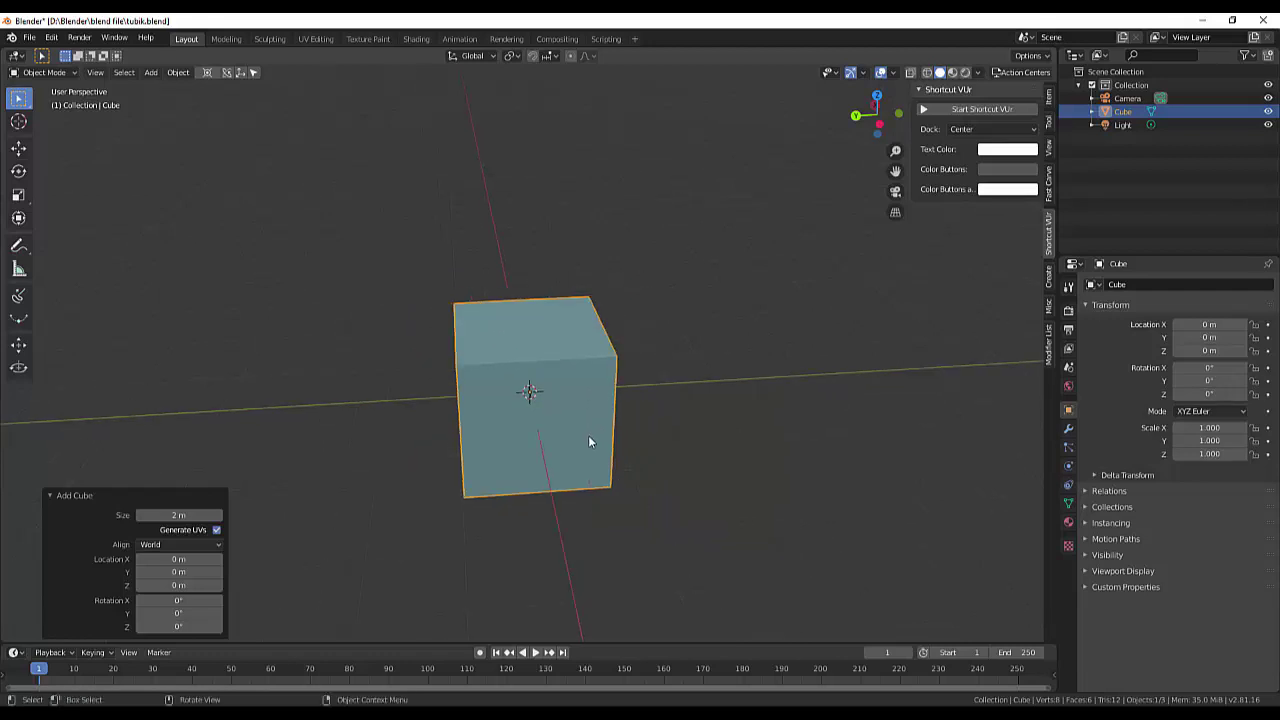
left_click(589, 438)
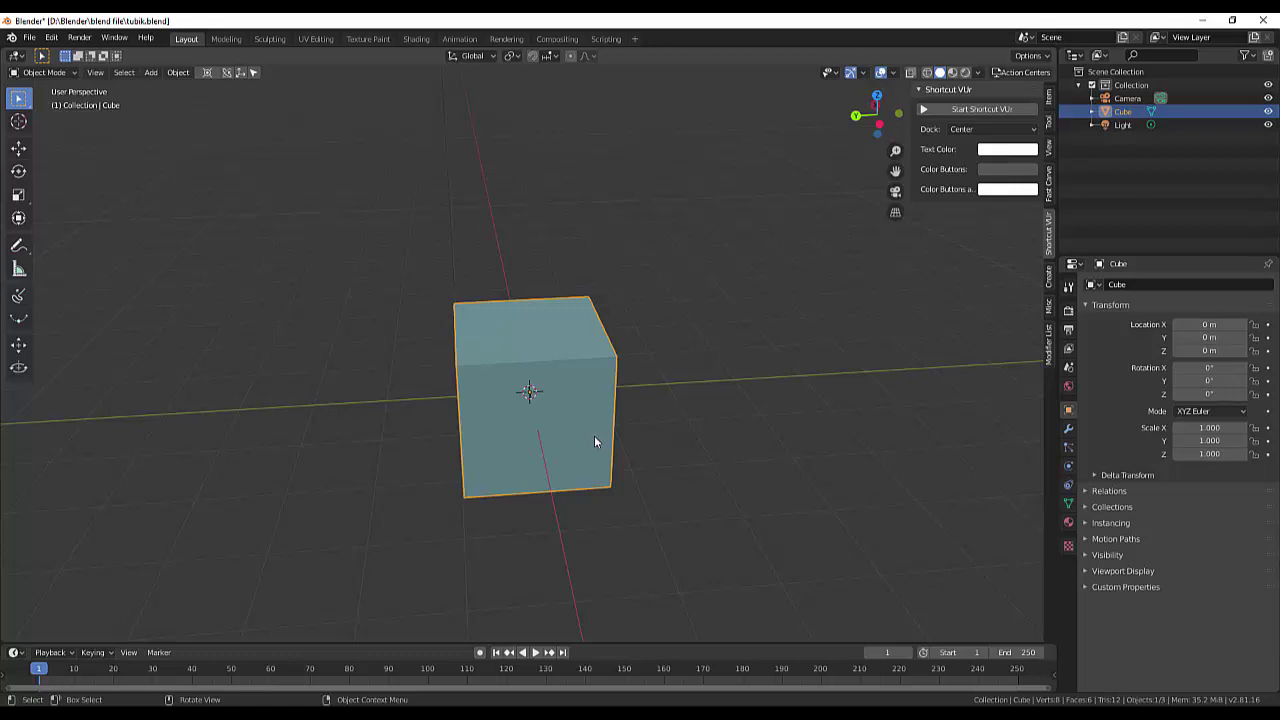
Step: Scale the cube along the global Z axis by about 1.67 to make a tall box
key("s")
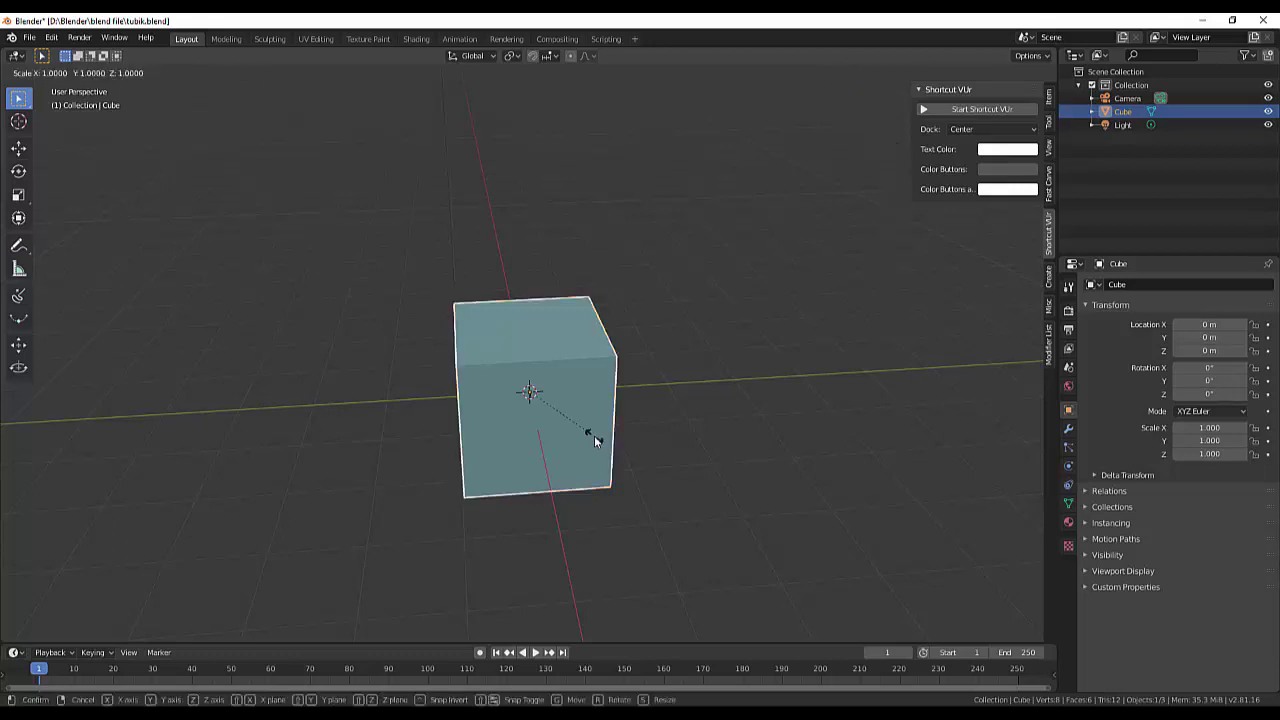
key("z")
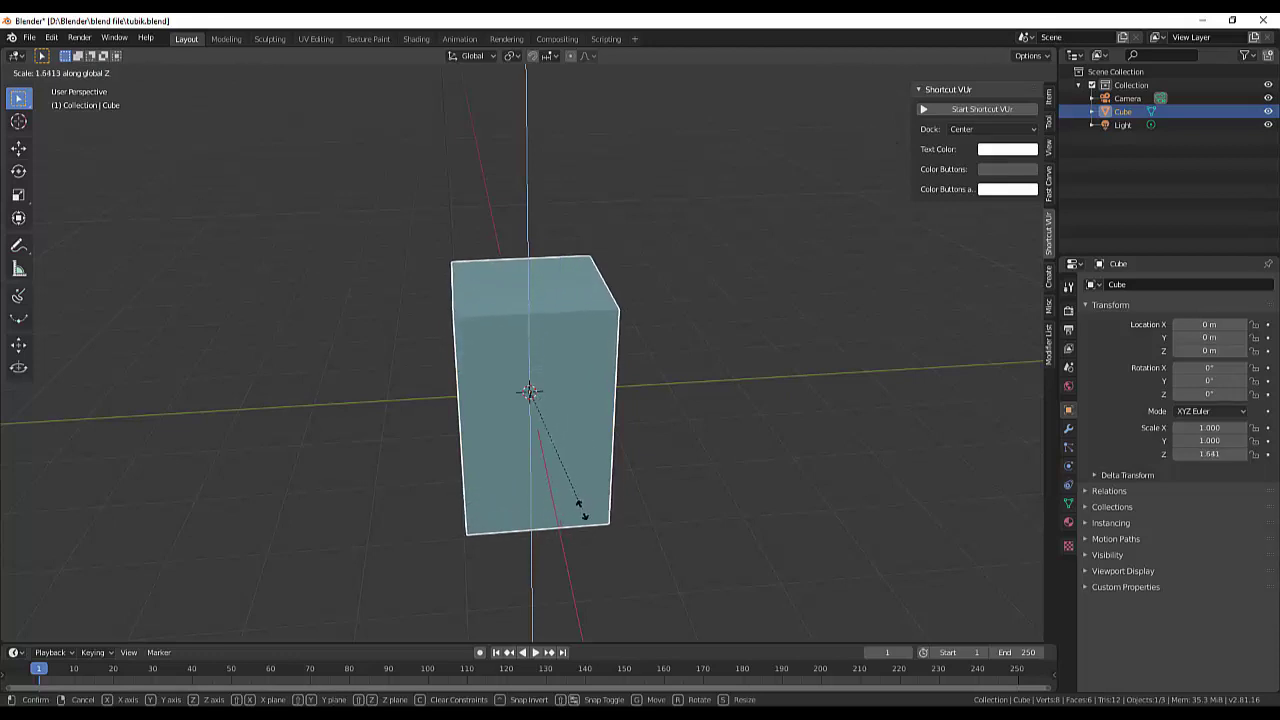
left_click(579, 503)
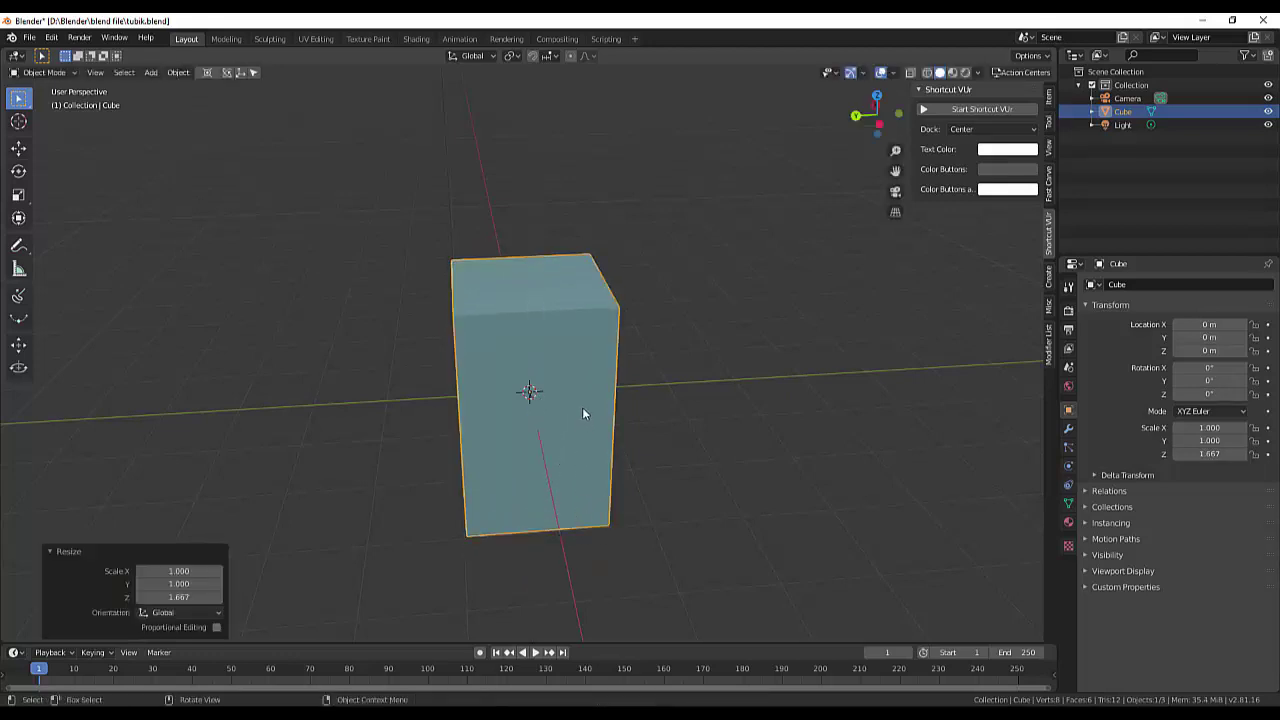
Step: Start the Shortcut VUr display and bevel the box's four vertical edges in Edit Mode, about 0.25 m wide with one segment
key("Tab")
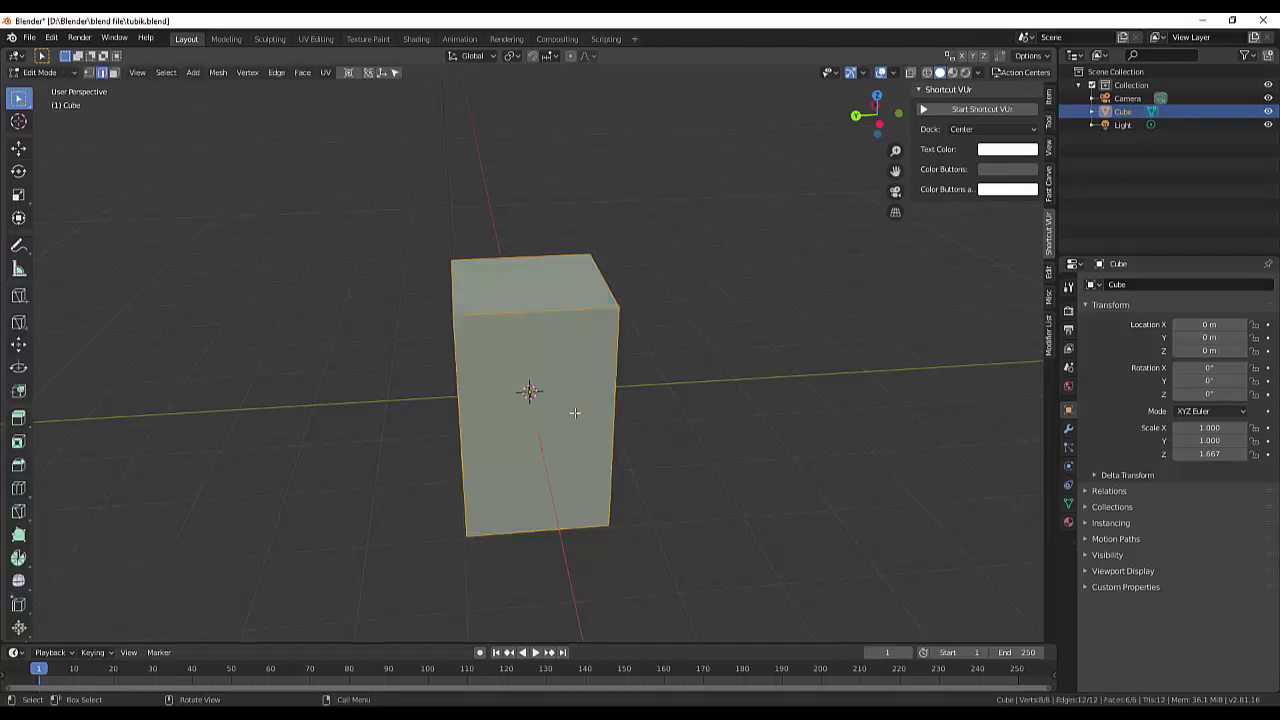
left_click(458, 450)
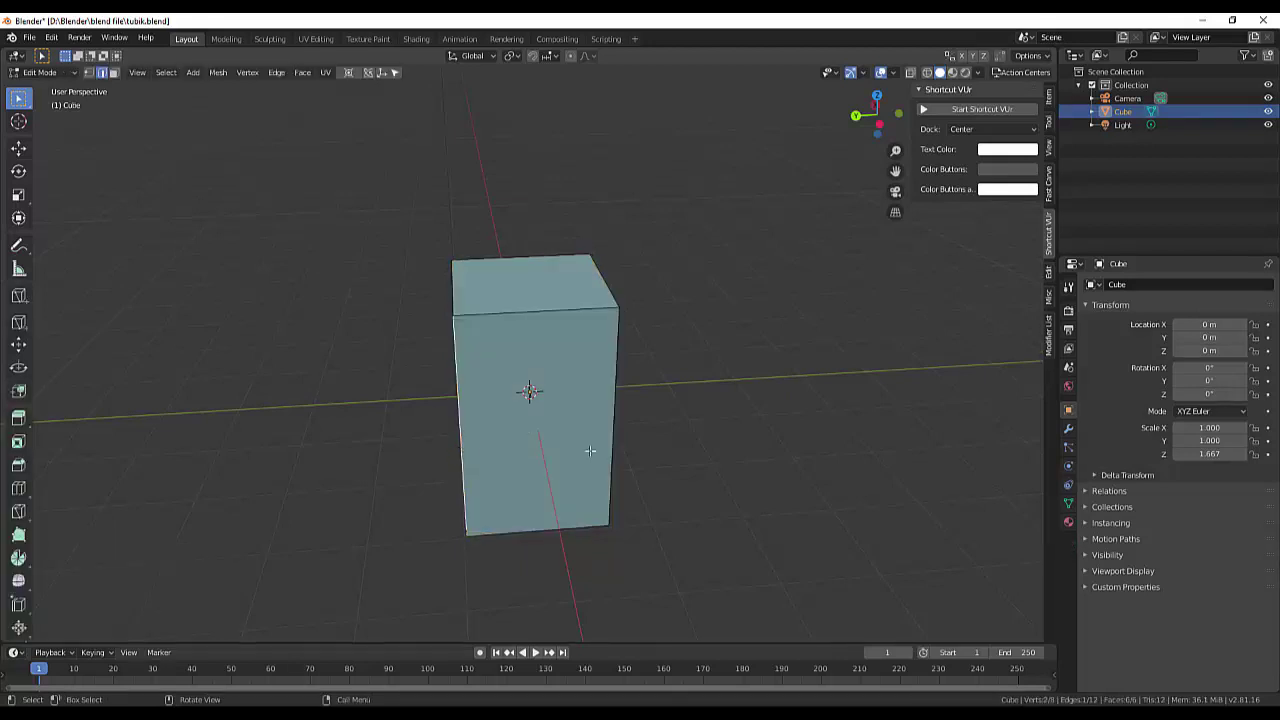
middle_click_drag(737, 520, 814, 523)
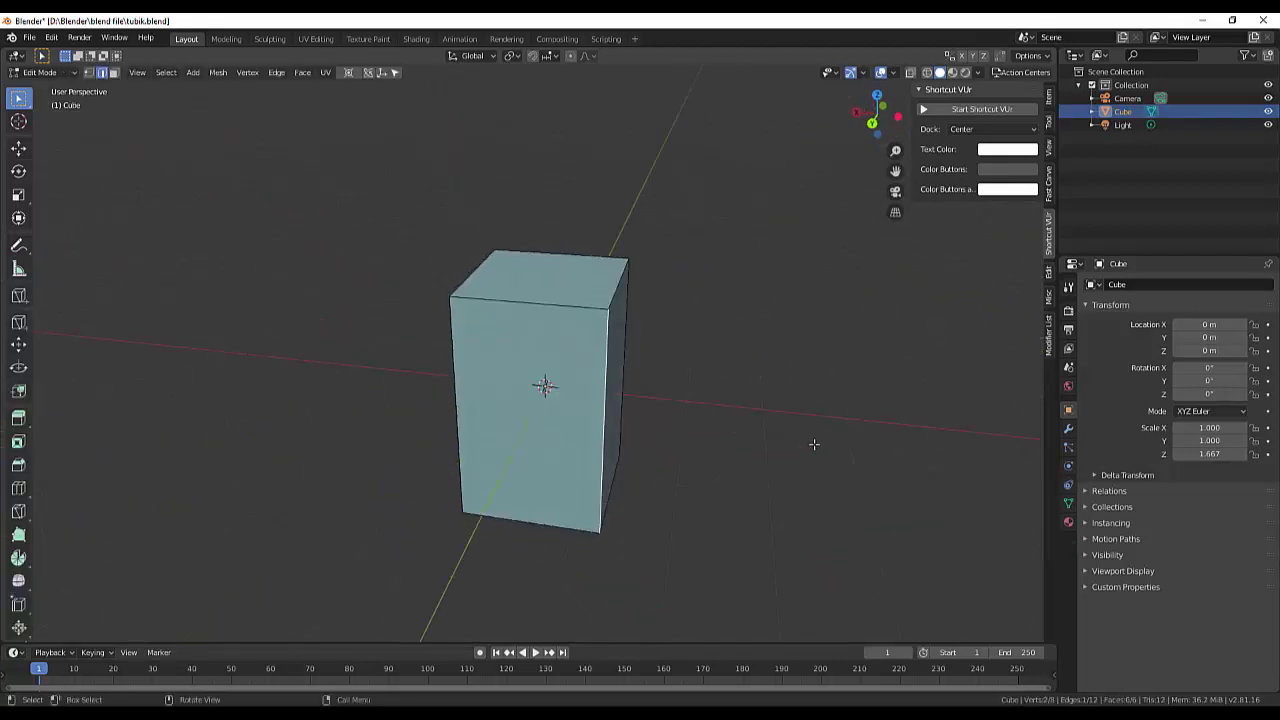
left_click(457, 410, "shift")
middle_click_drag(757, 420, 567, 418)
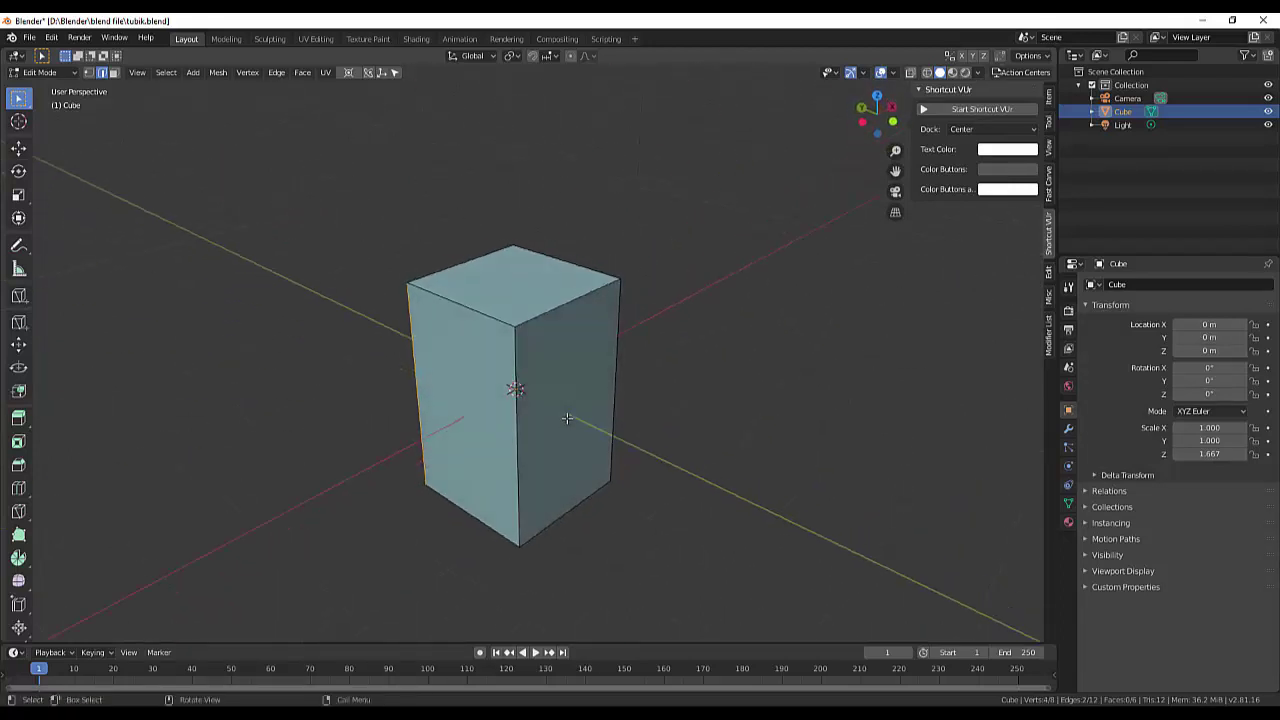
left_click(618, 370, "shift")
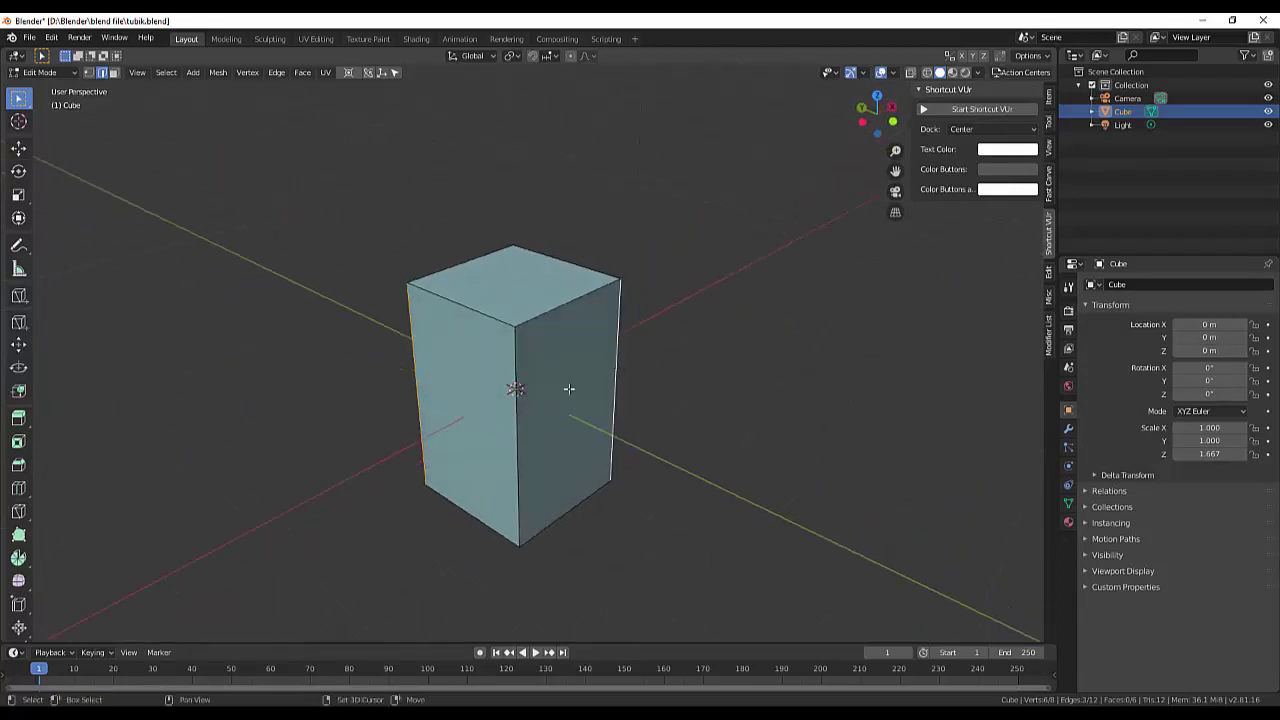
left_click(515, 362, "shift")
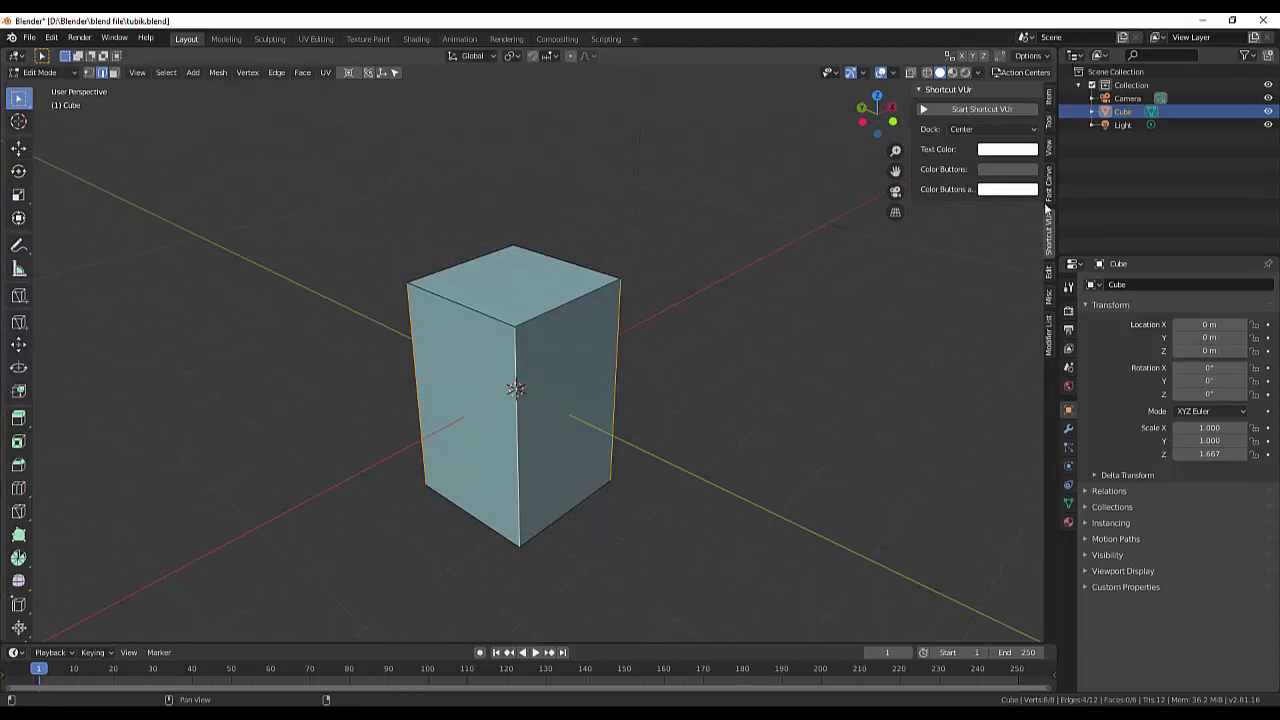
left_click(980, 109)
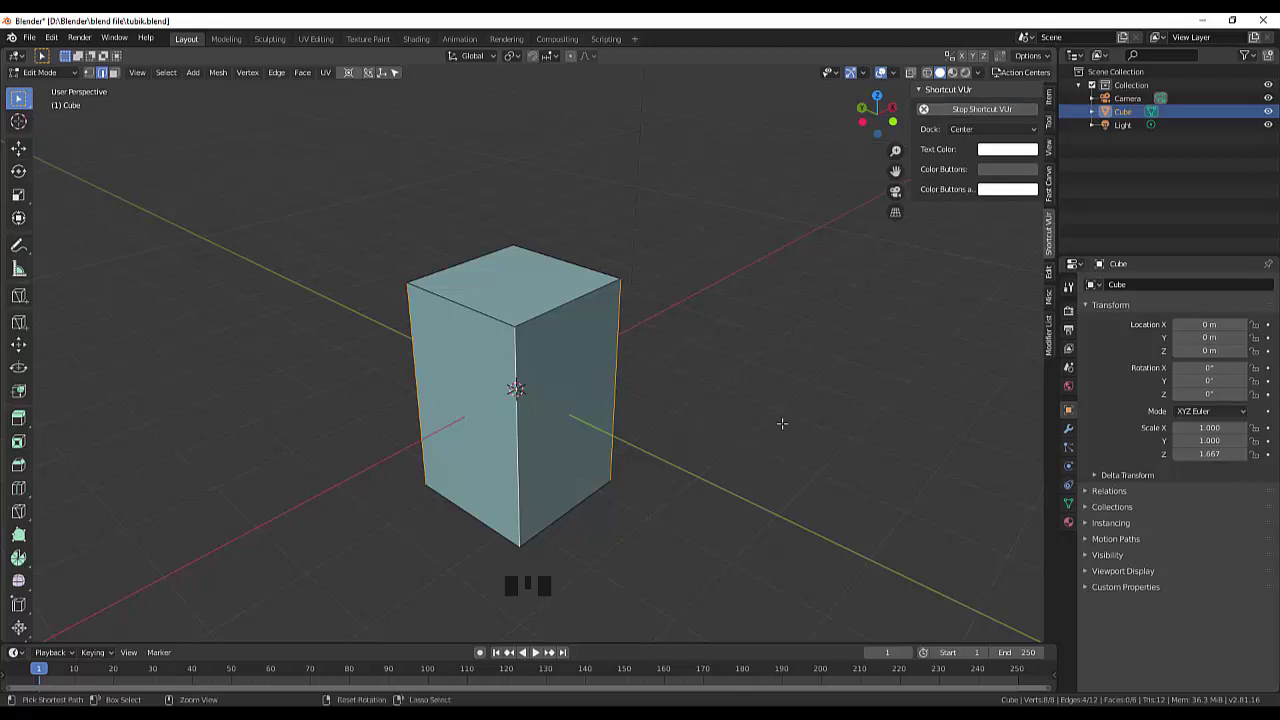
key("ctrl+b")
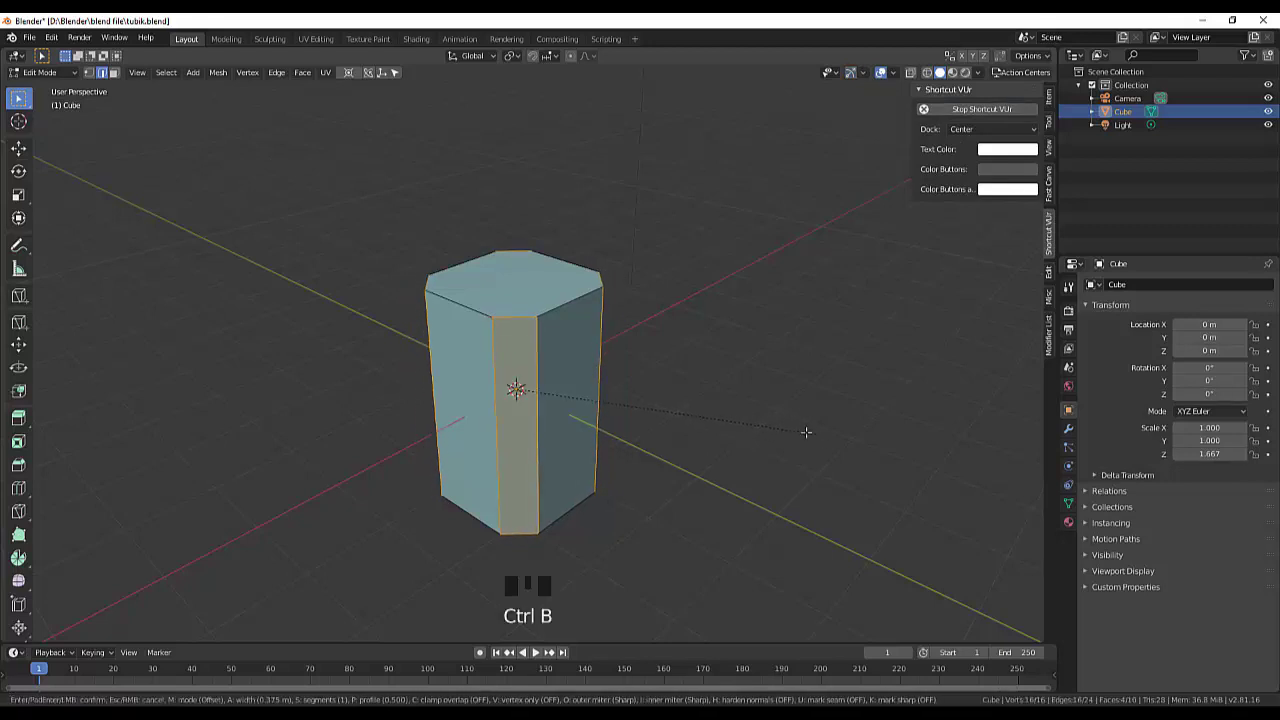
left_click(805, 432)
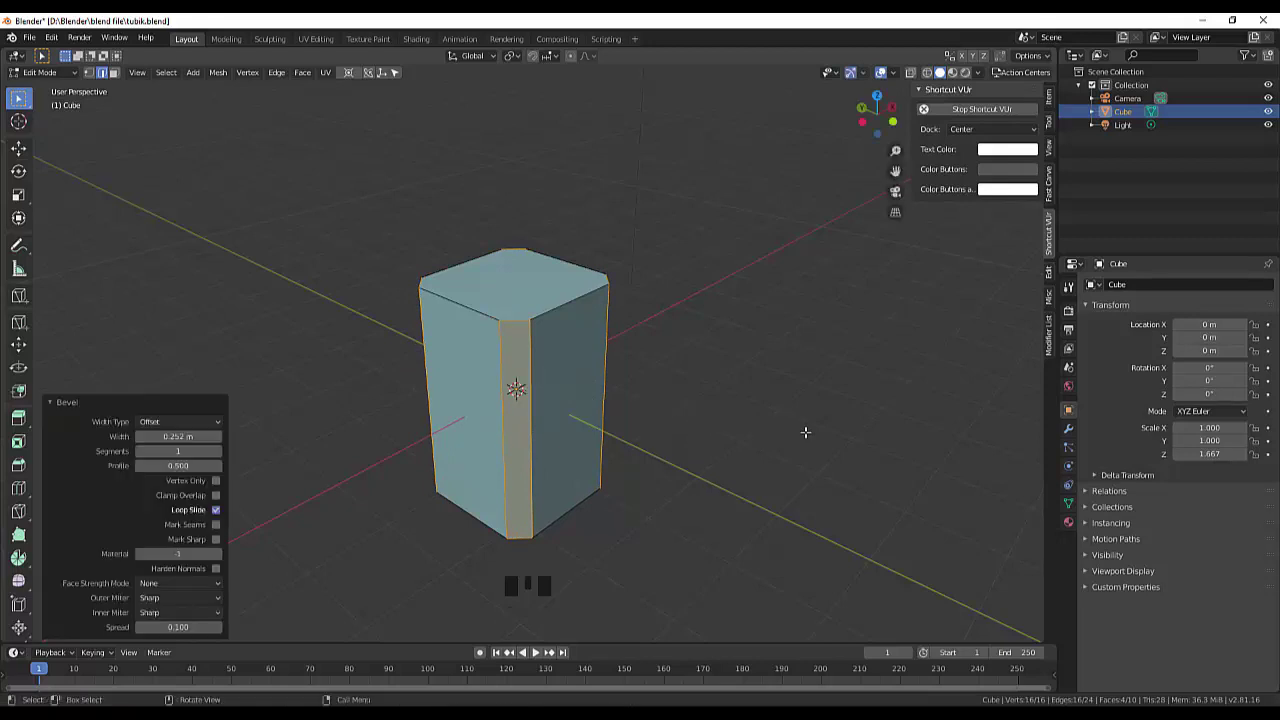
Step: Search the add-ons in the preferences for "loop" to check whether LoopTools is enabled, then close the preferences
middle_click_drag(782, 365, 778, 404)
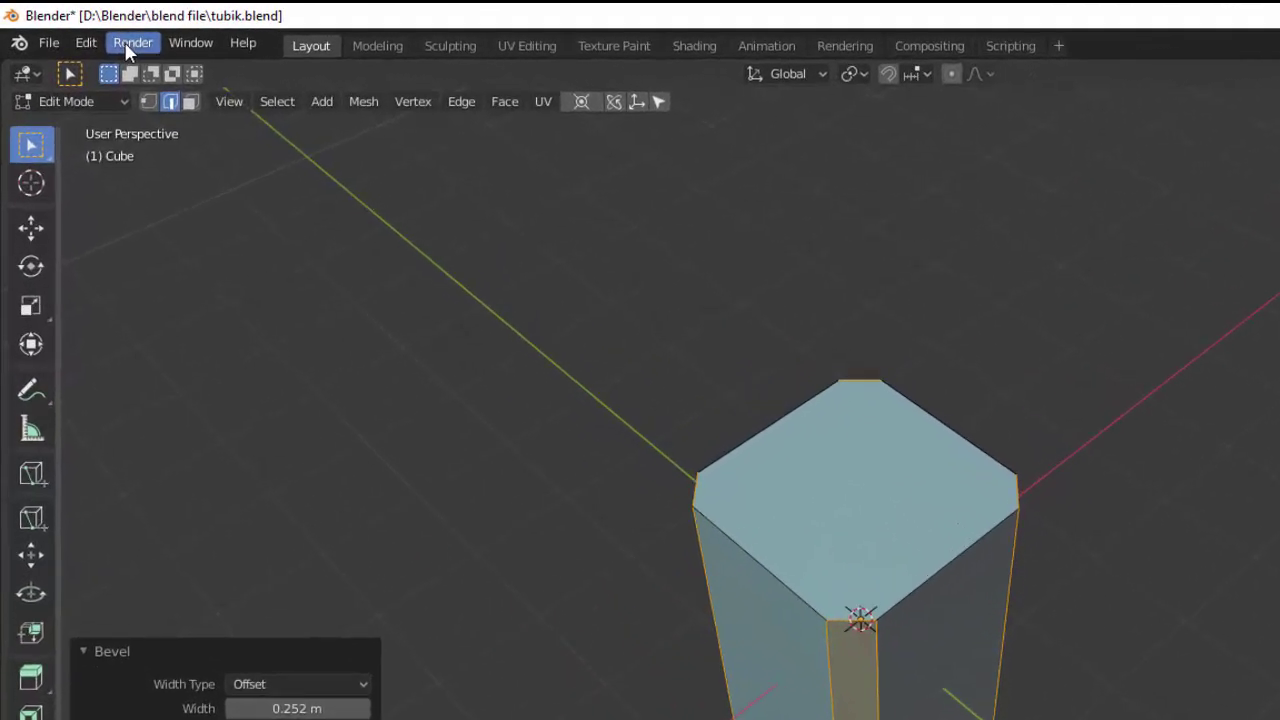
left_click(95, 42)
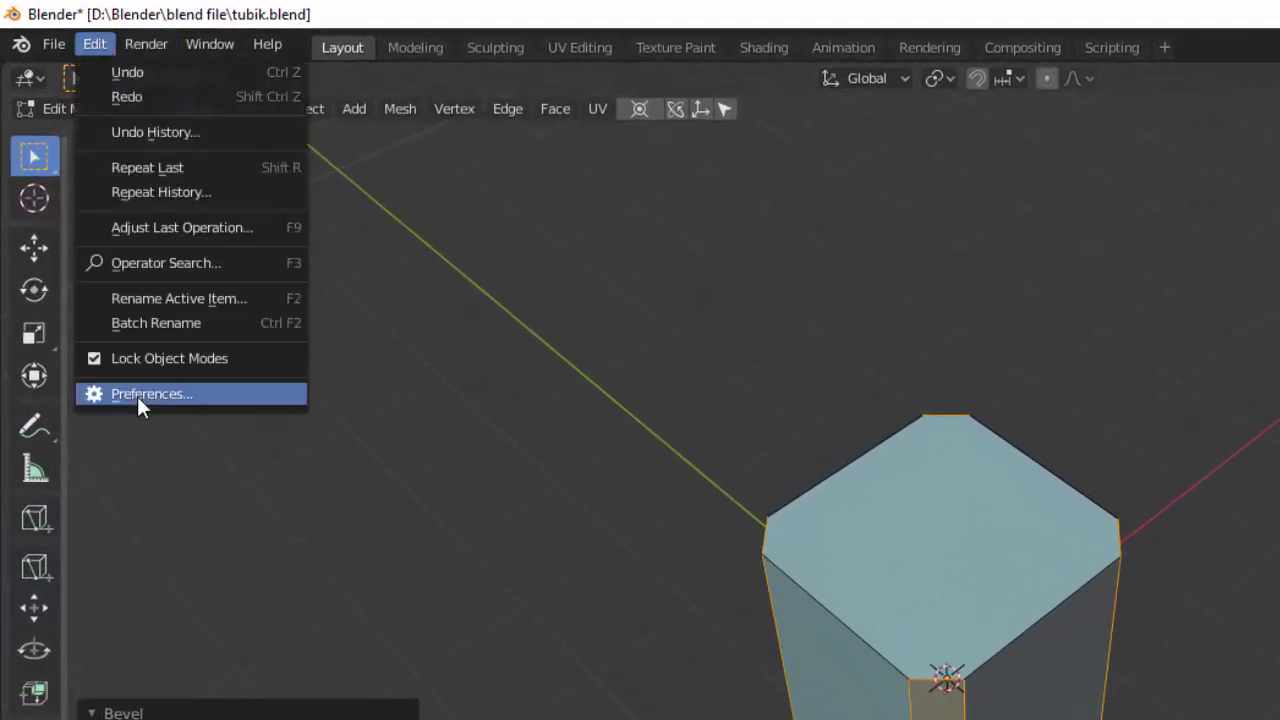
left_click(138, 396)
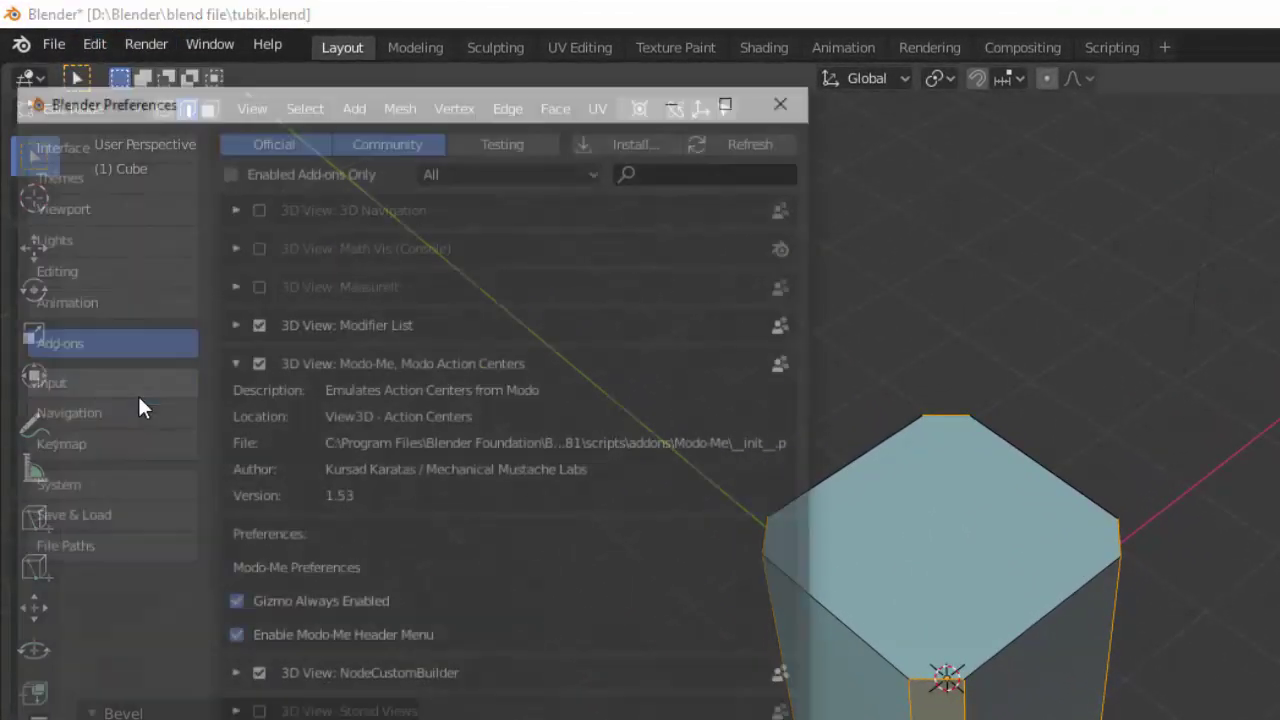
left_click(686, 166)
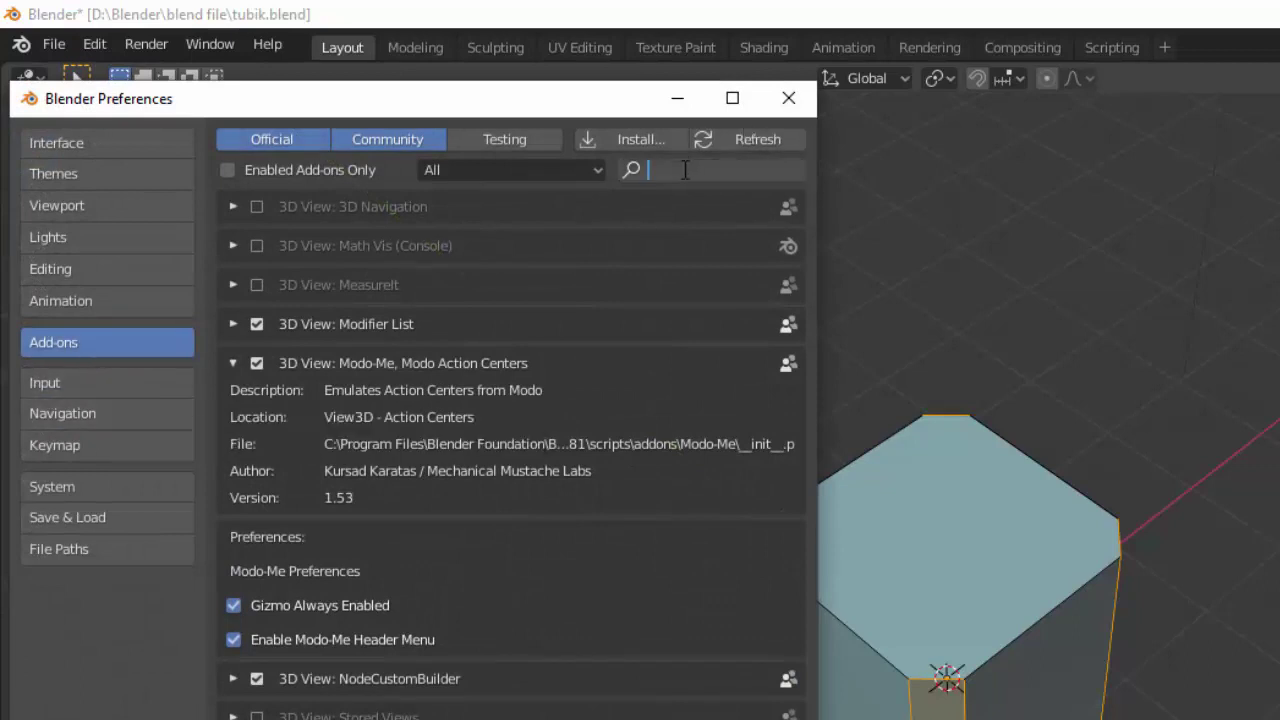
type("loop")
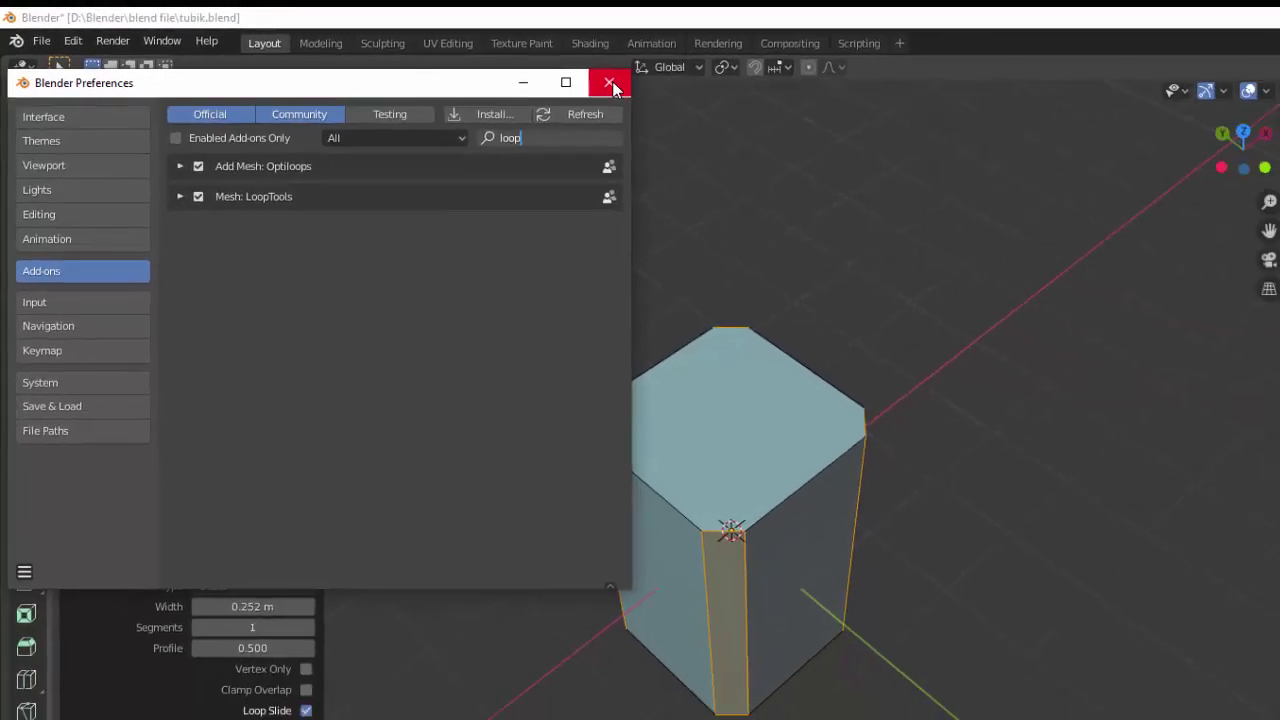
left_click(802, 103)
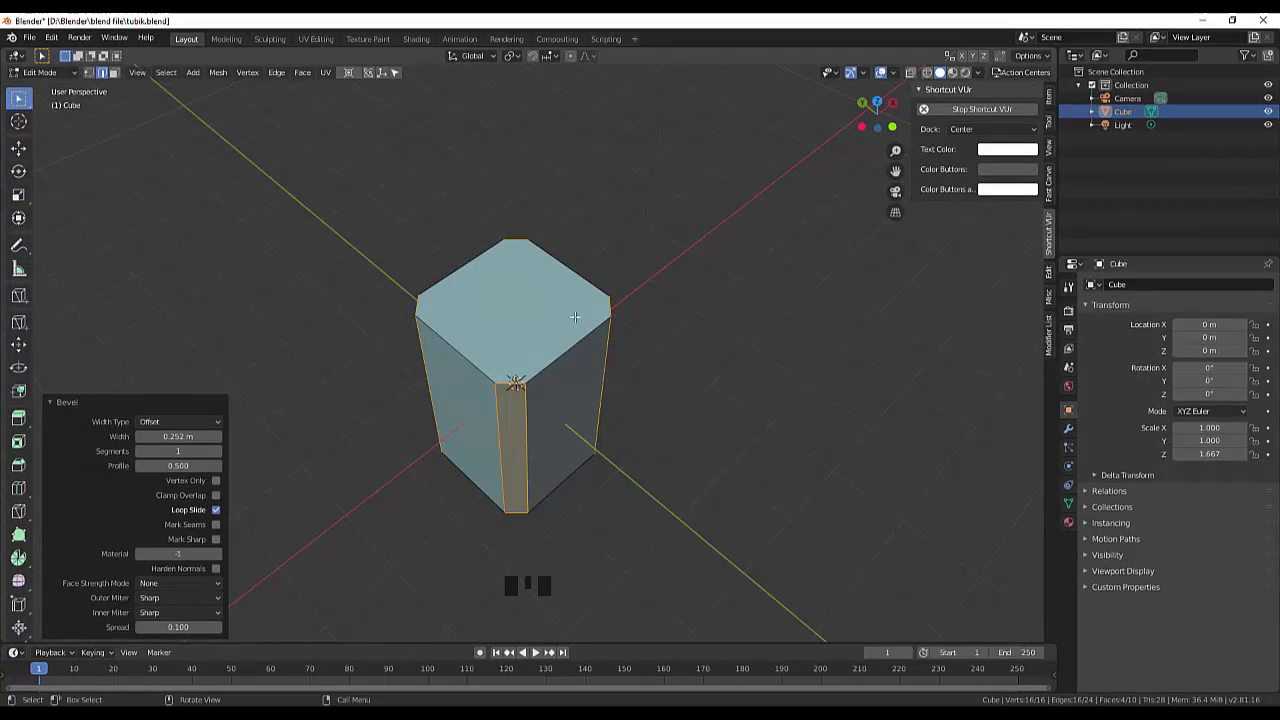
Step: Inset the box's top face by about 0.175 m, and inset the resulting inner face once more
key("3")
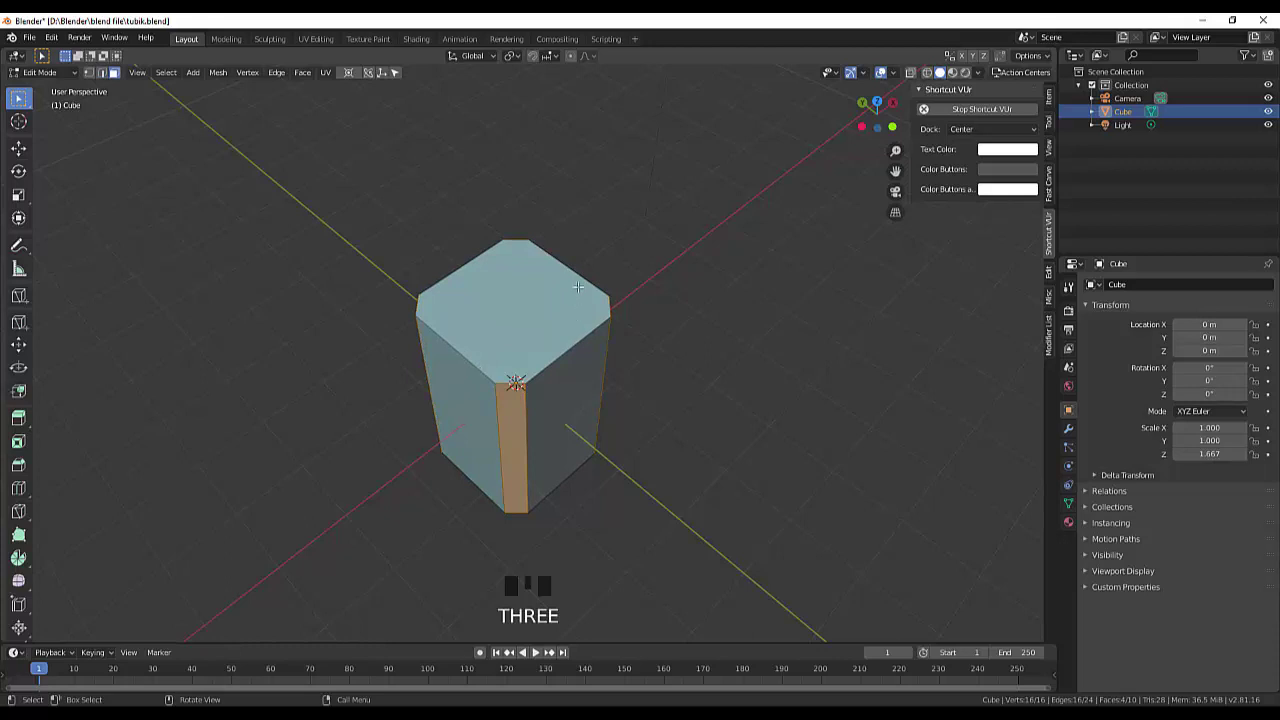
left_click(522, 312)
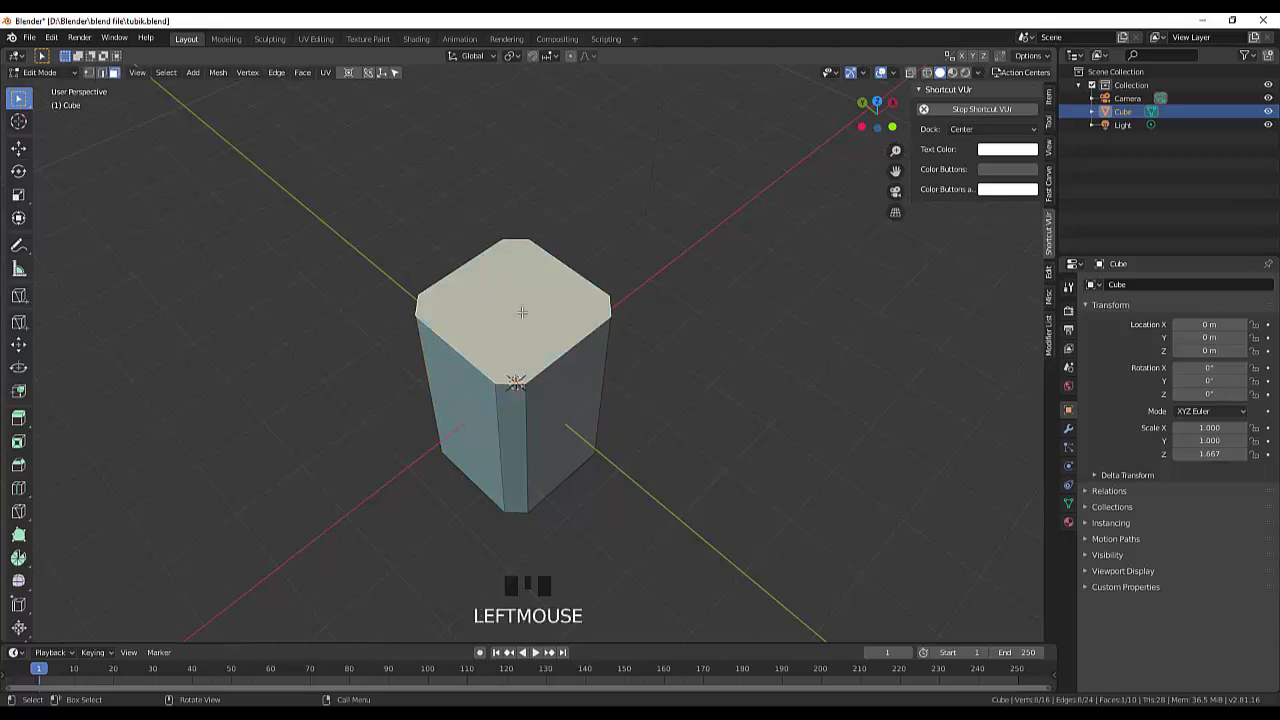
middle_click_drag(640, 286, 598, 291)
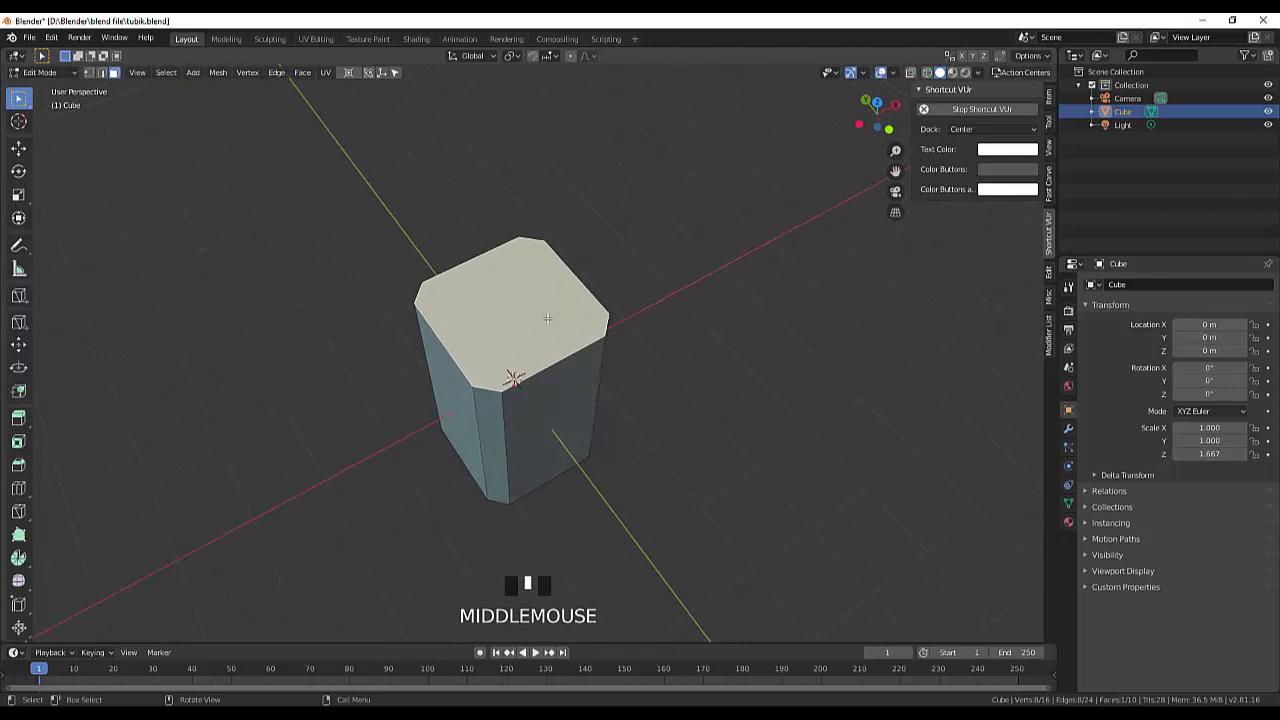
key("i")
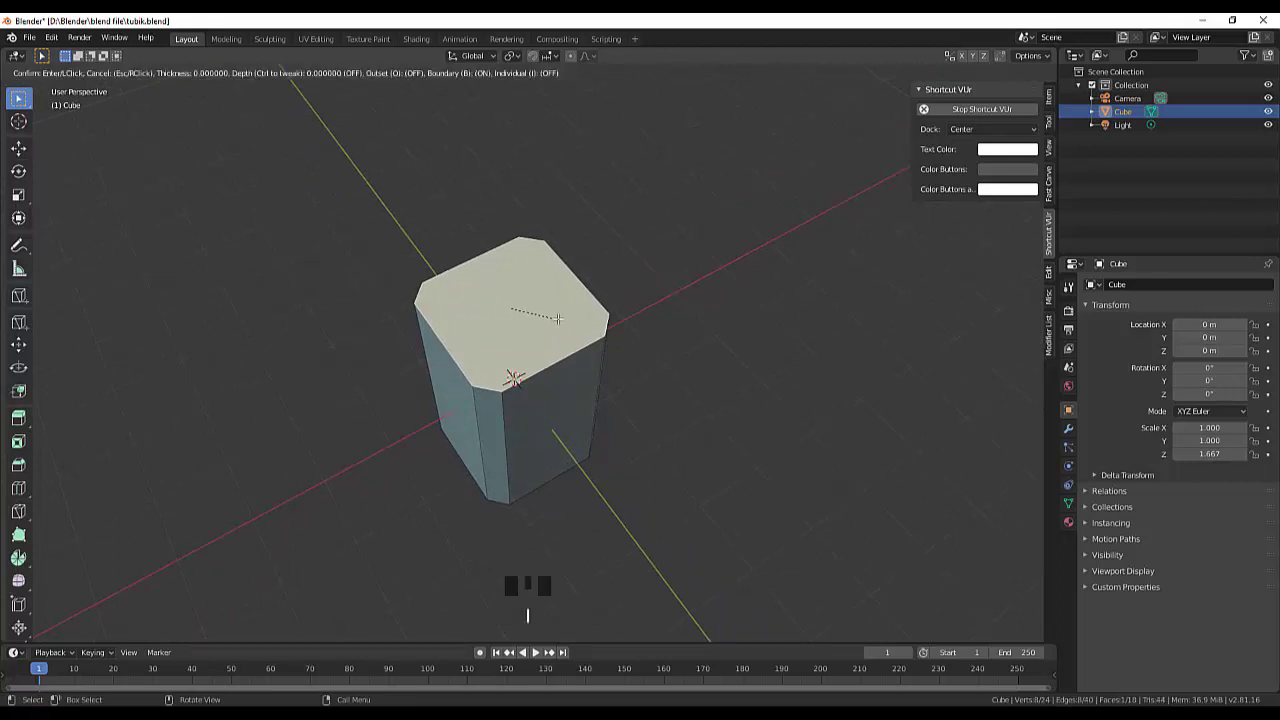
left_click(530, 313)
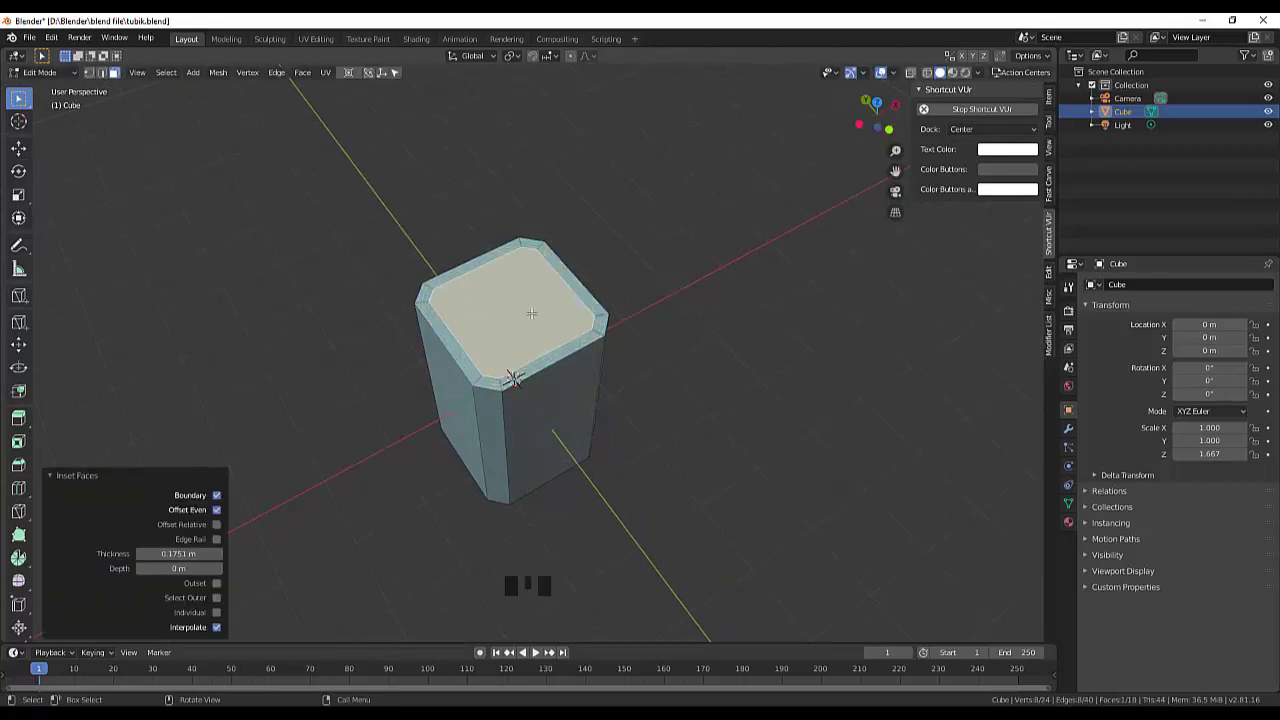
key("i")
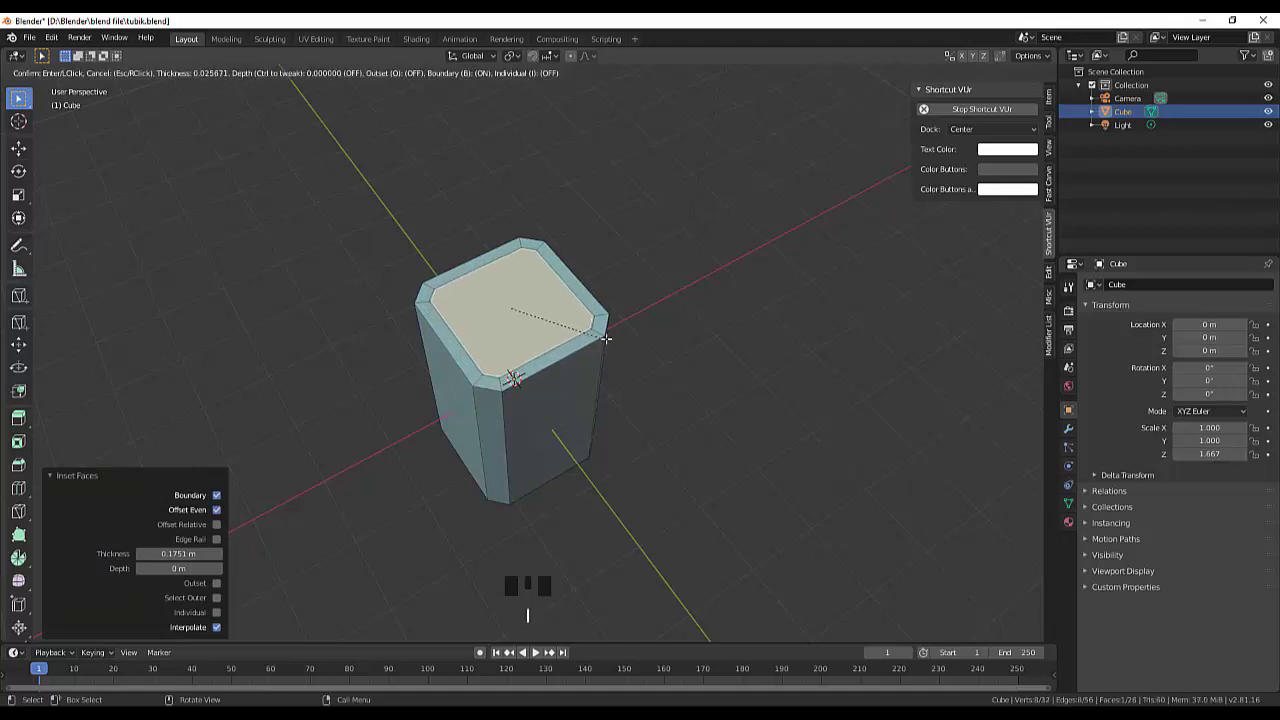
left_click(594, 333)
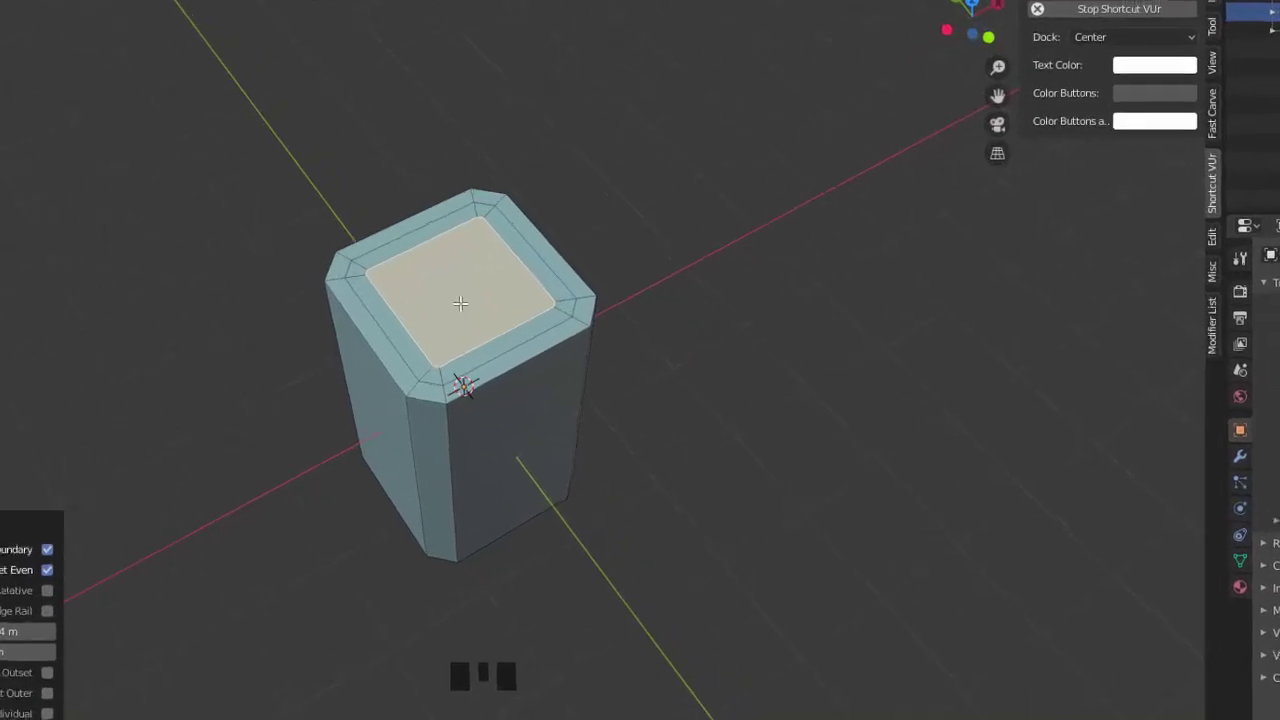
Step: Round the selected inner top face with the LoopTools Circle operation and scale it down slightly within the inset border
right_click(447, 299)
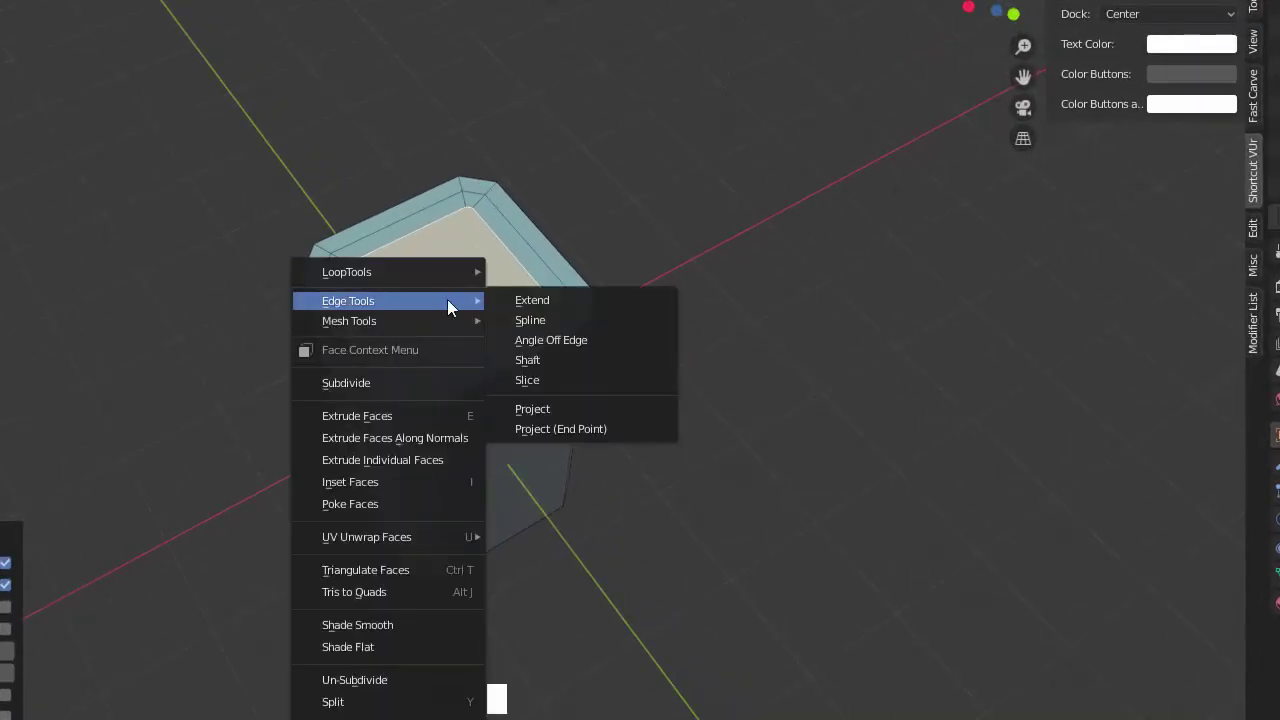
mouse_move(390, 271)
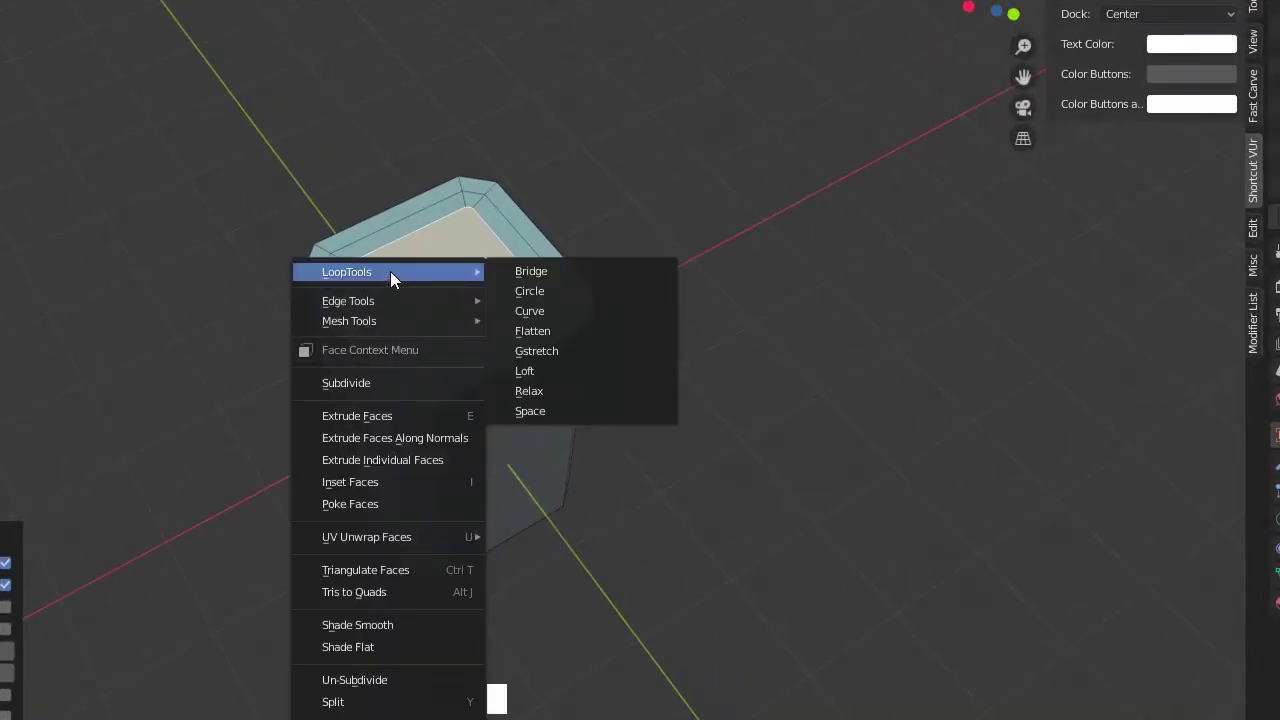
left_click(540, 291)
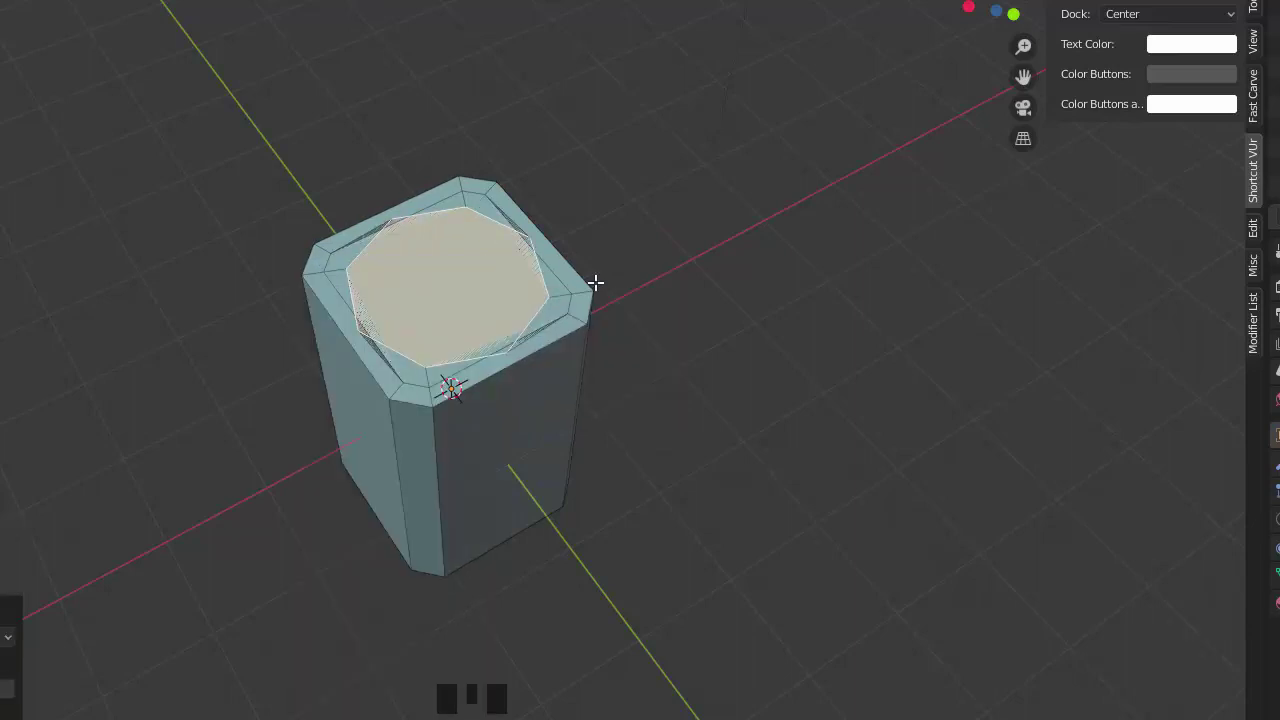
key("s")
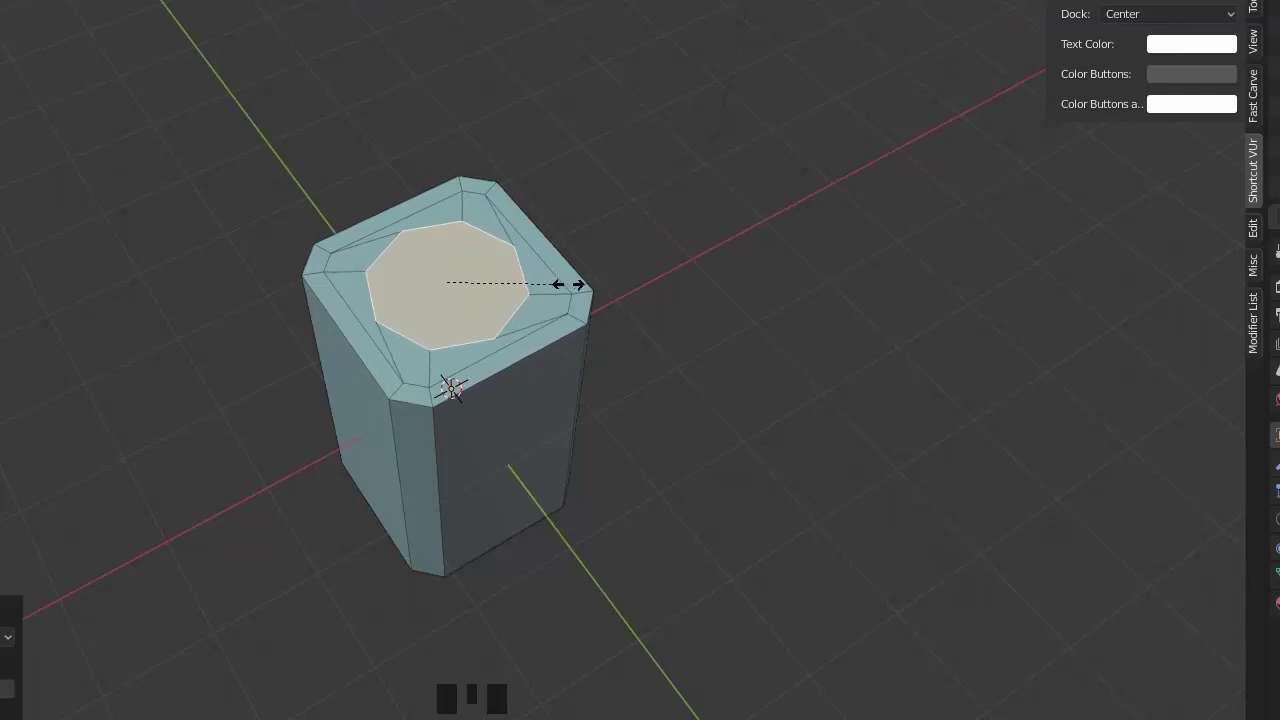
left_click(565, 284)
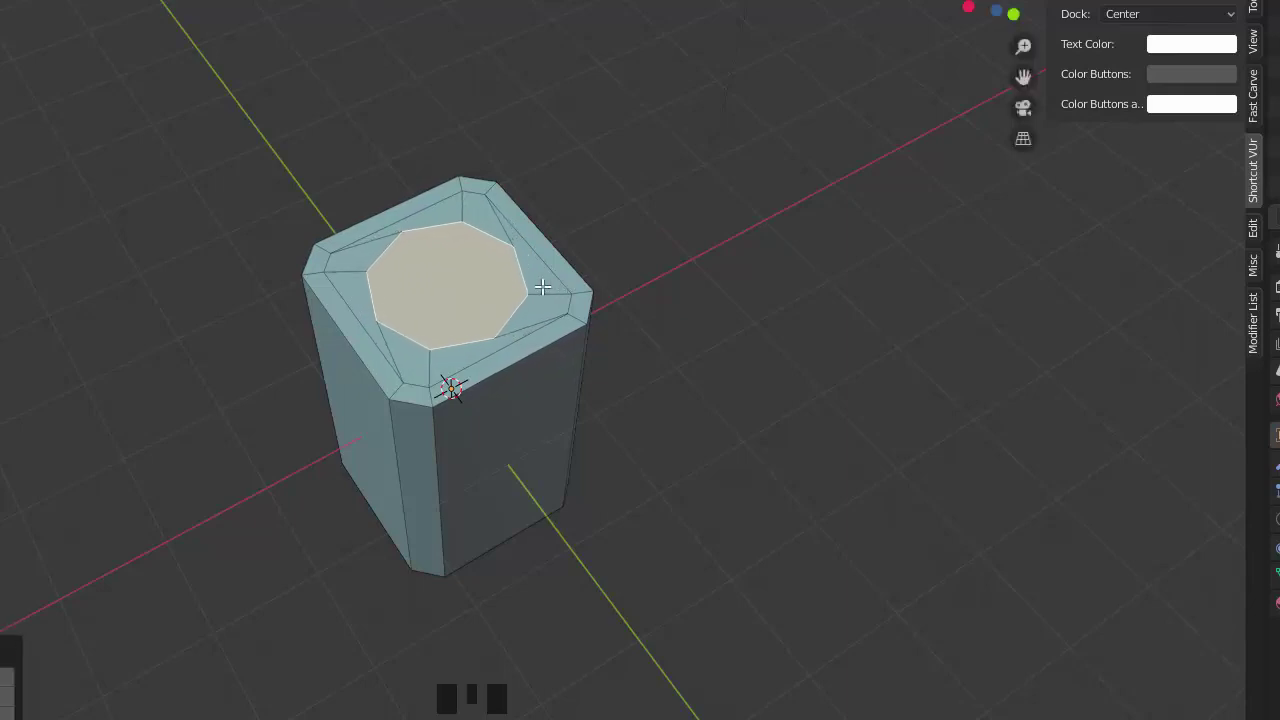
key("s")
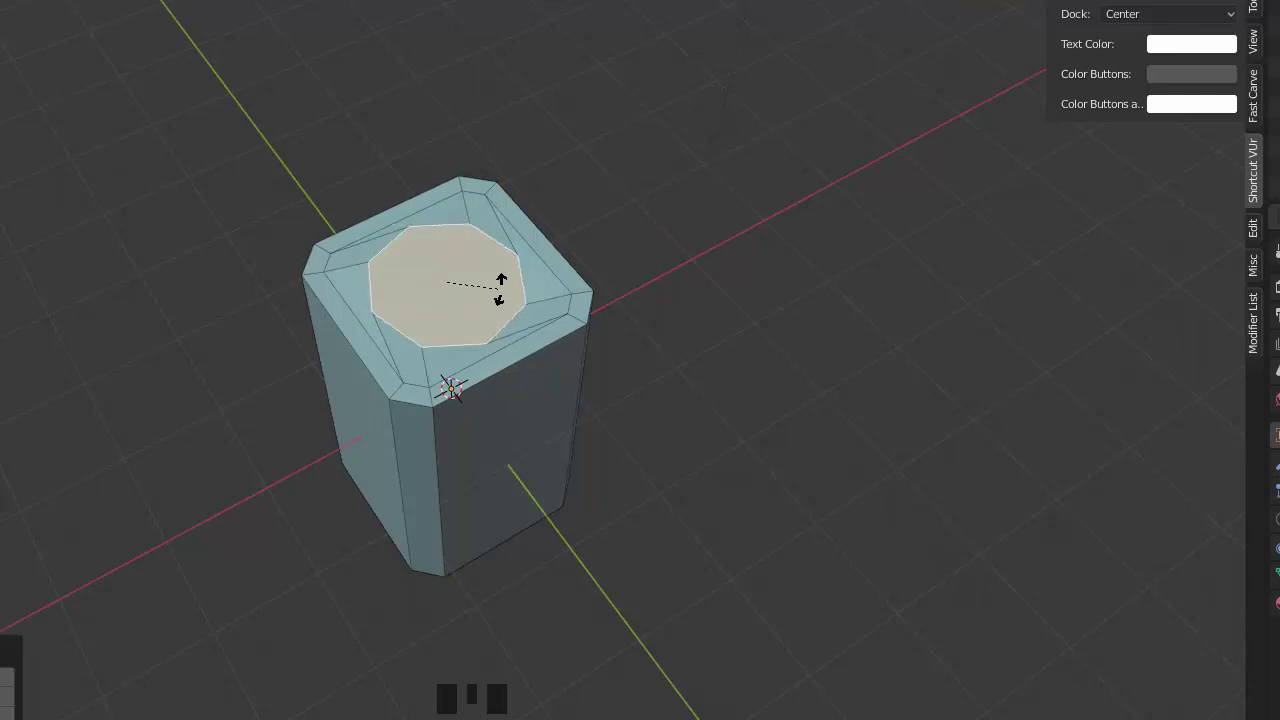
key("y")
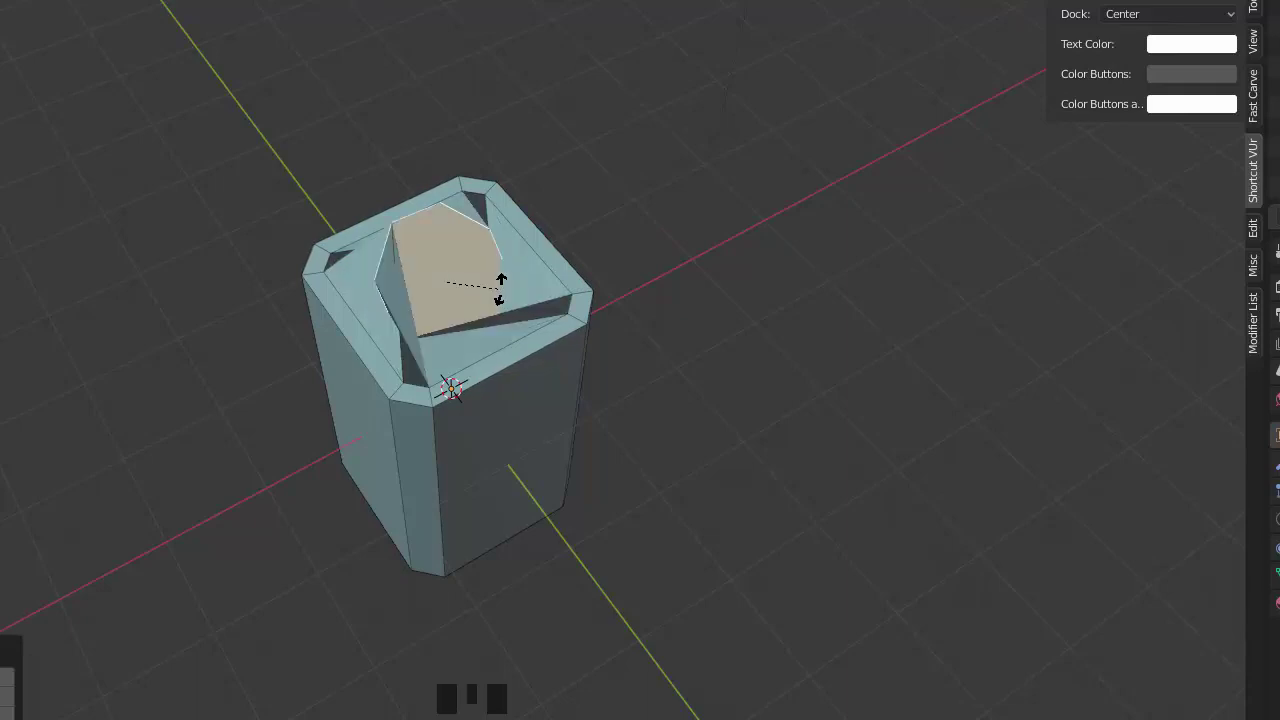
key("Escape")
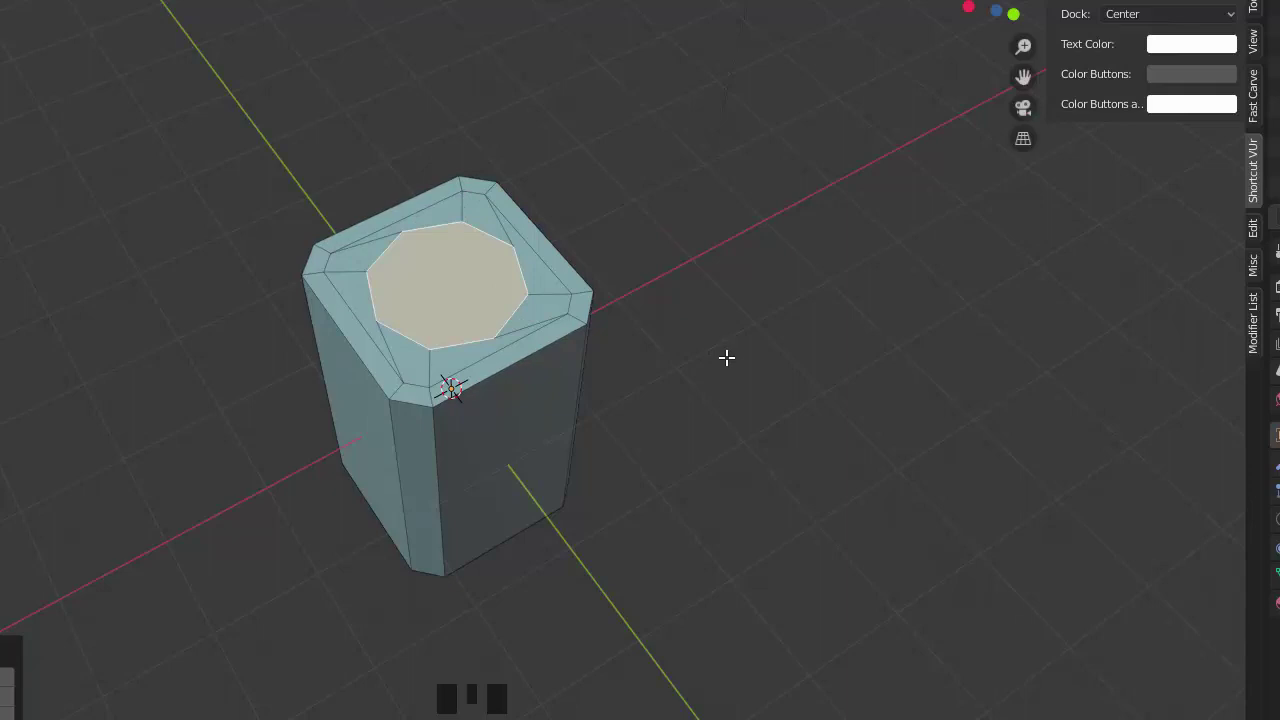
Step: Rotate the octagonal top face by about -19.2° as seen from above, aligning its corners with the surrounding inset
middle_click_drag(703, 226, 466, 388)
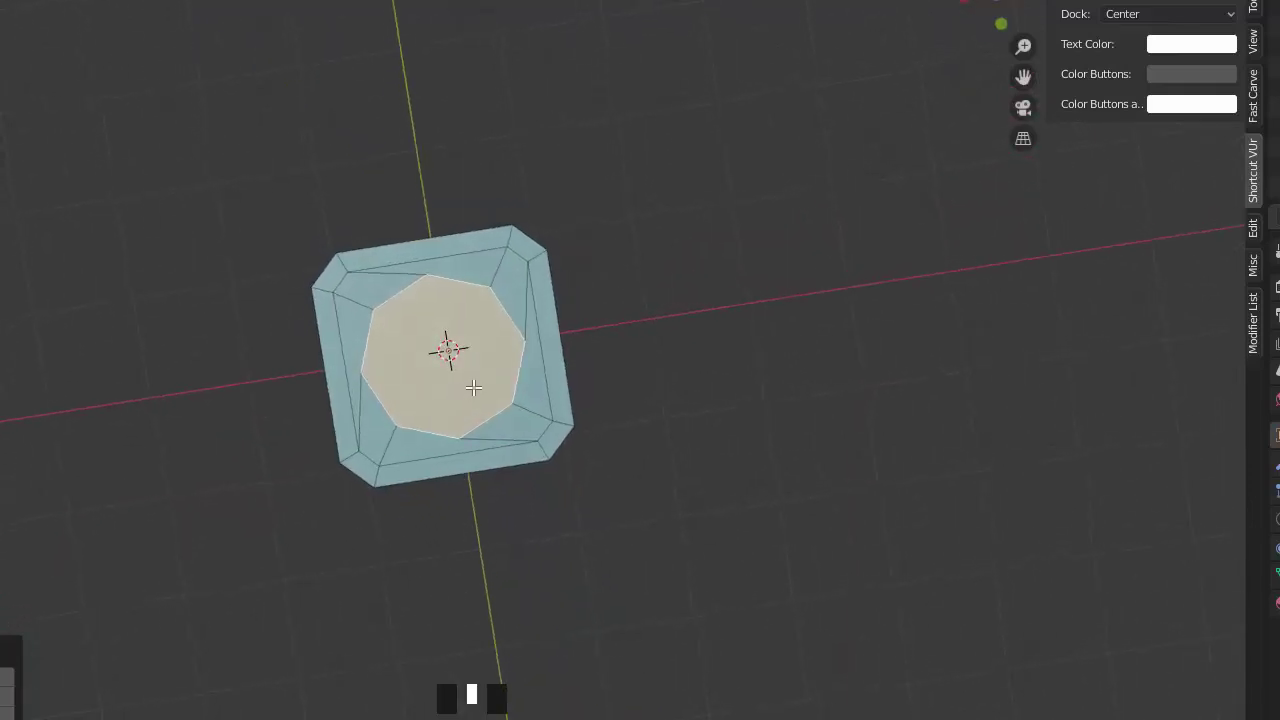
key("r")
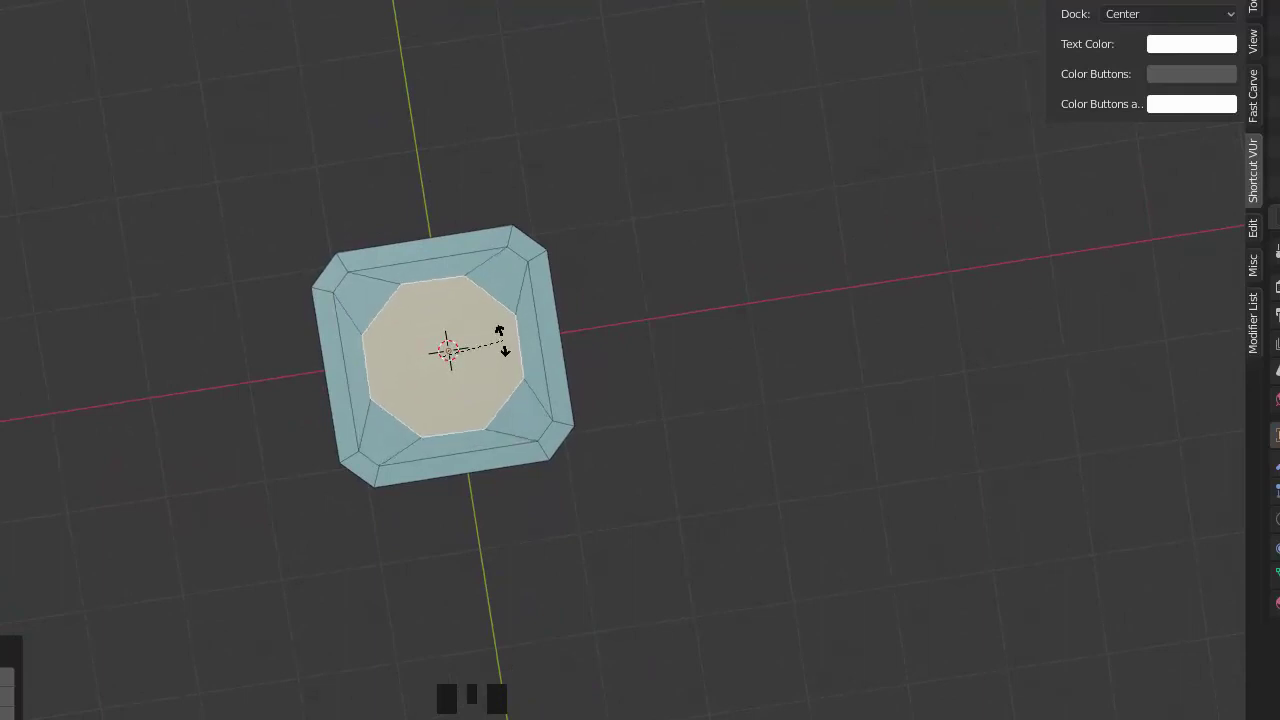
left_click(500, 338)
Step: Extrude the octagonal top face upward by about 2.17 m to form a neck
middle_click_drag(860, 360, 441, 268)
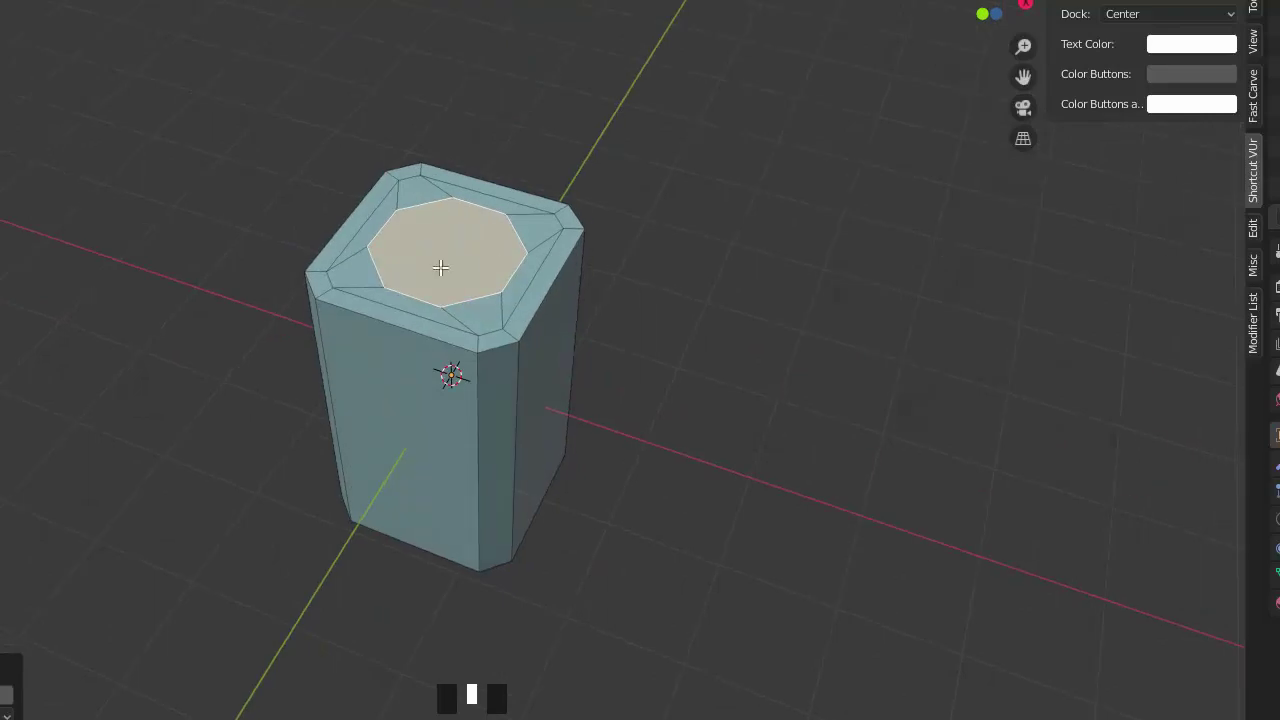
key("e")
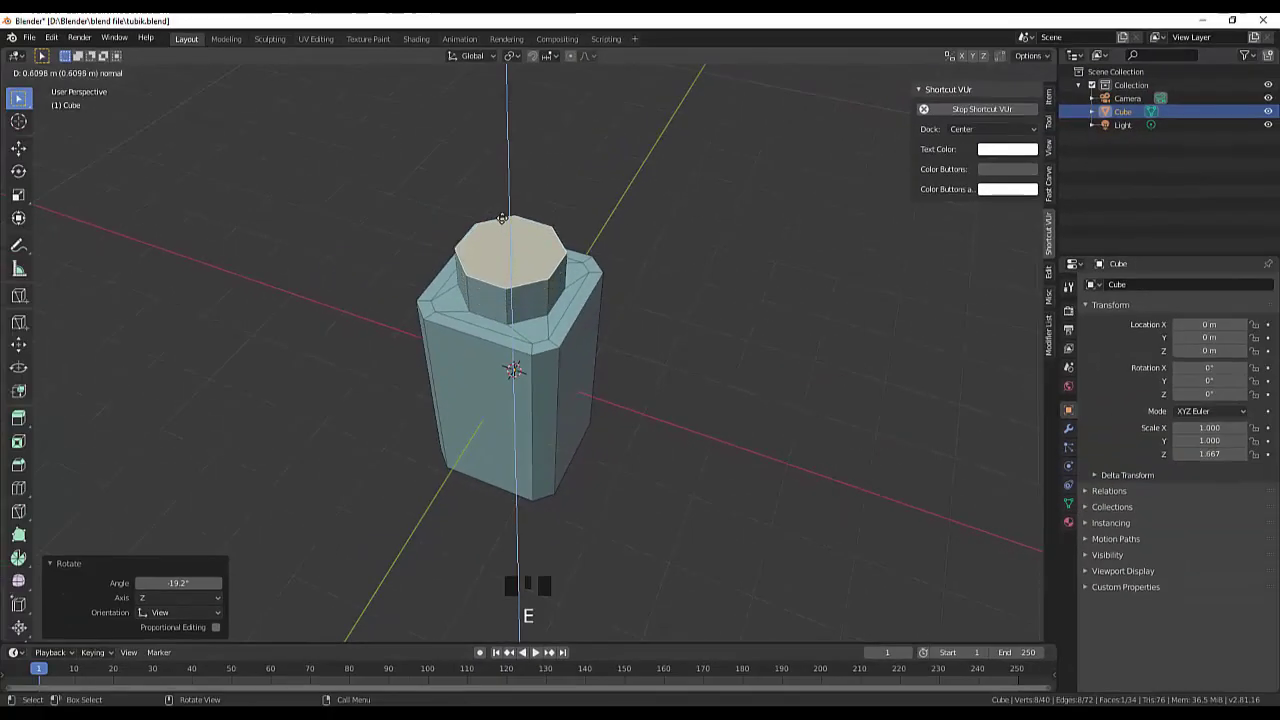
left_click(506, 121)
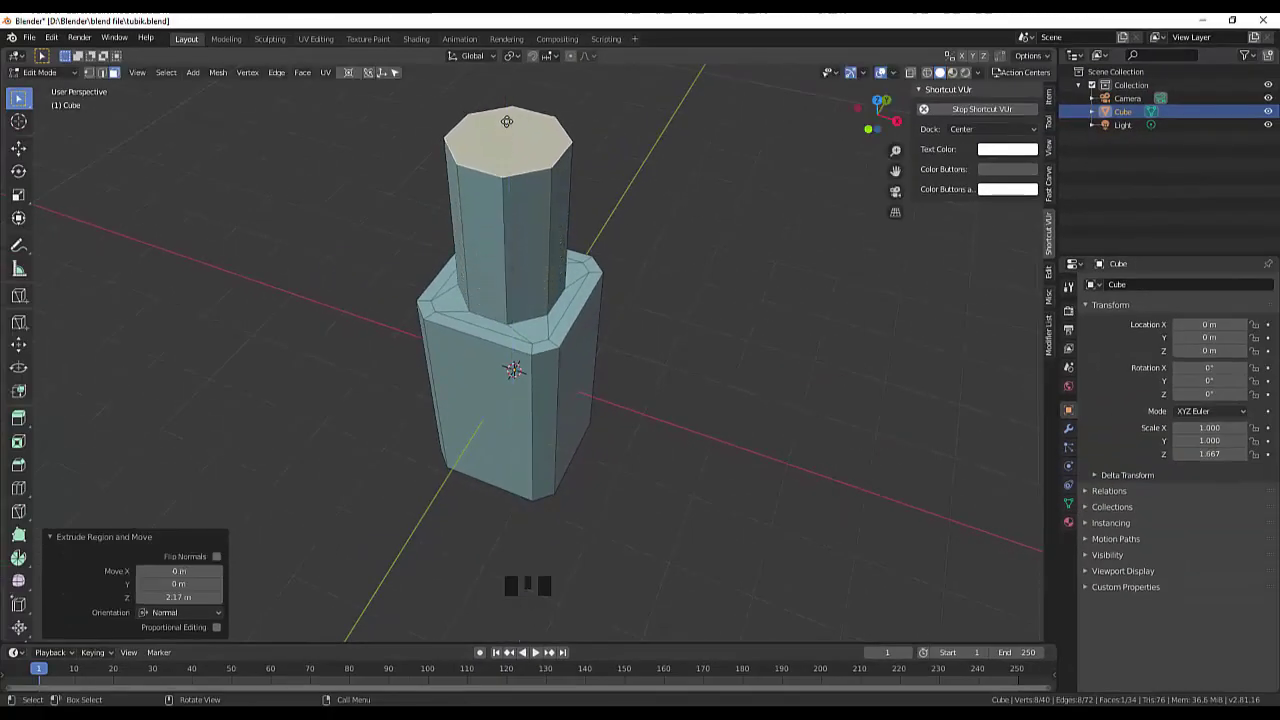
middle_click_drag(646, 200, 640, 163)
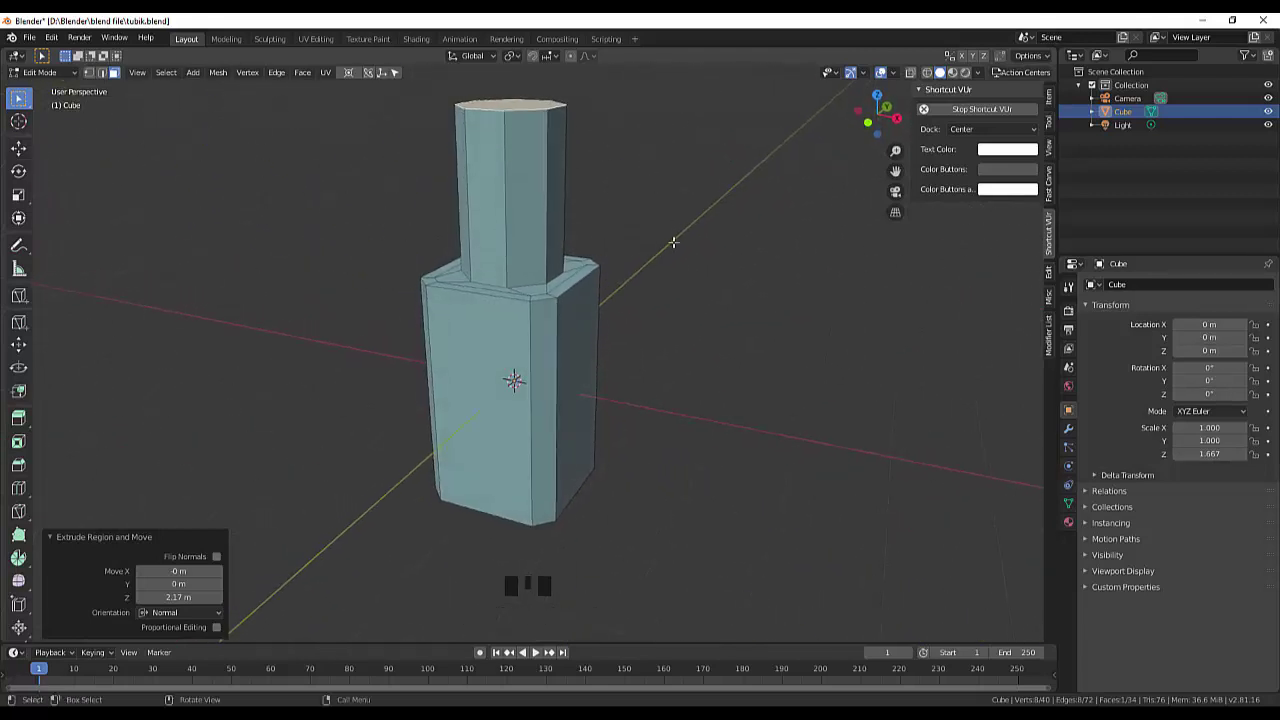
scroll(673, 242, "down", 4)
mouse_move(614, 361)
middle_mouse_down()
mouse_move(606, 309)
mouse_move(633, 352)
mouse_move(614, 337)
middle_mouse_up()
scroll(614, 337, "up", 4)
scroll(614, 337, "down", 3)
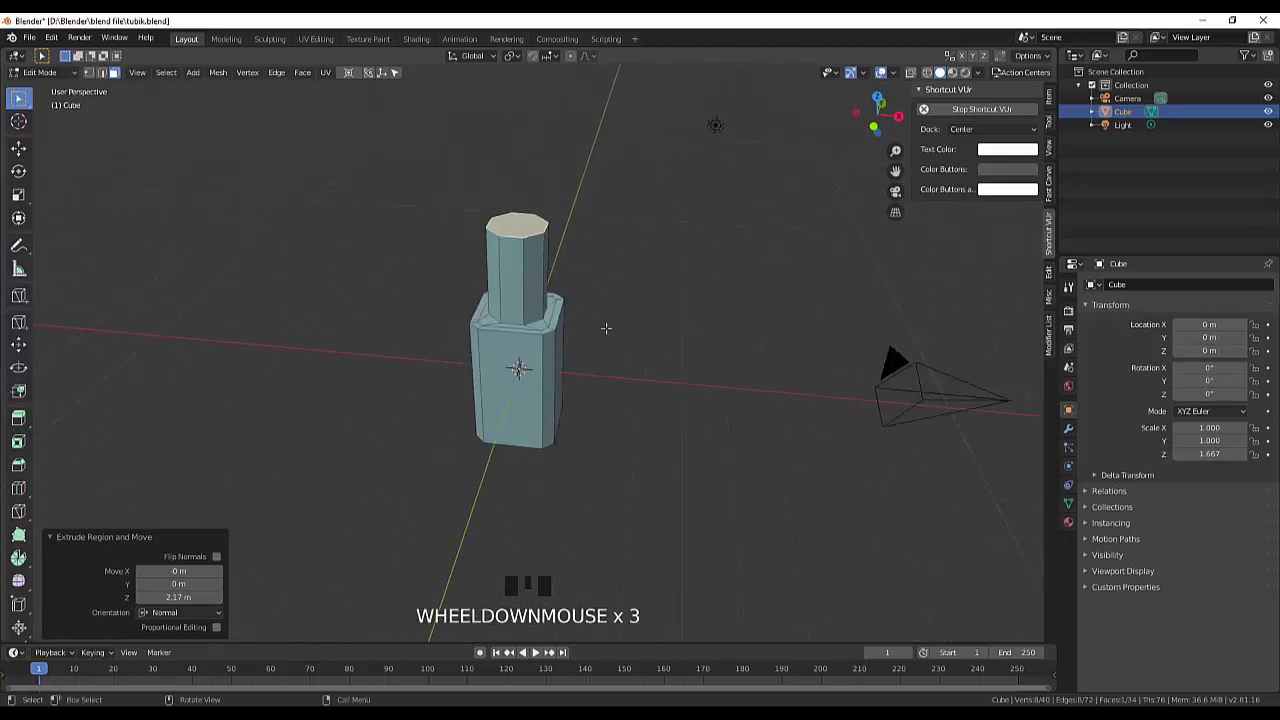
scroll(555, 316, "up", 3)
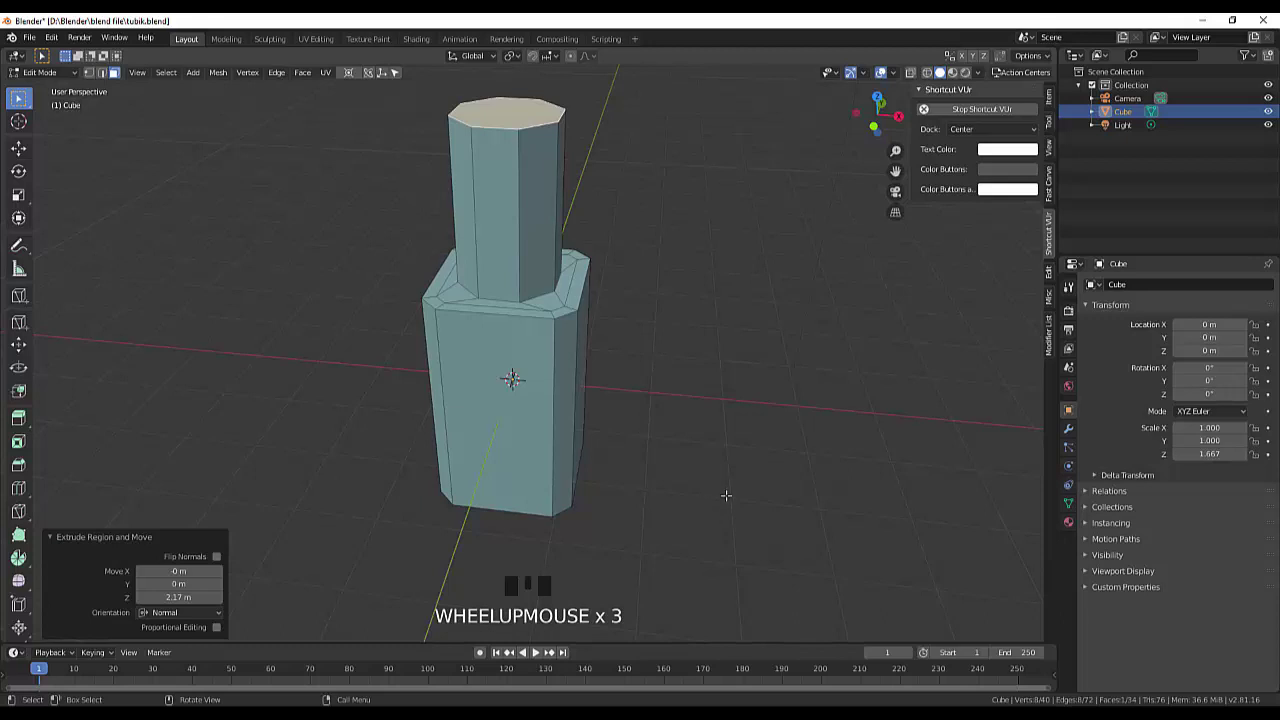
middle_click_drag(669, 434, 702, 439)
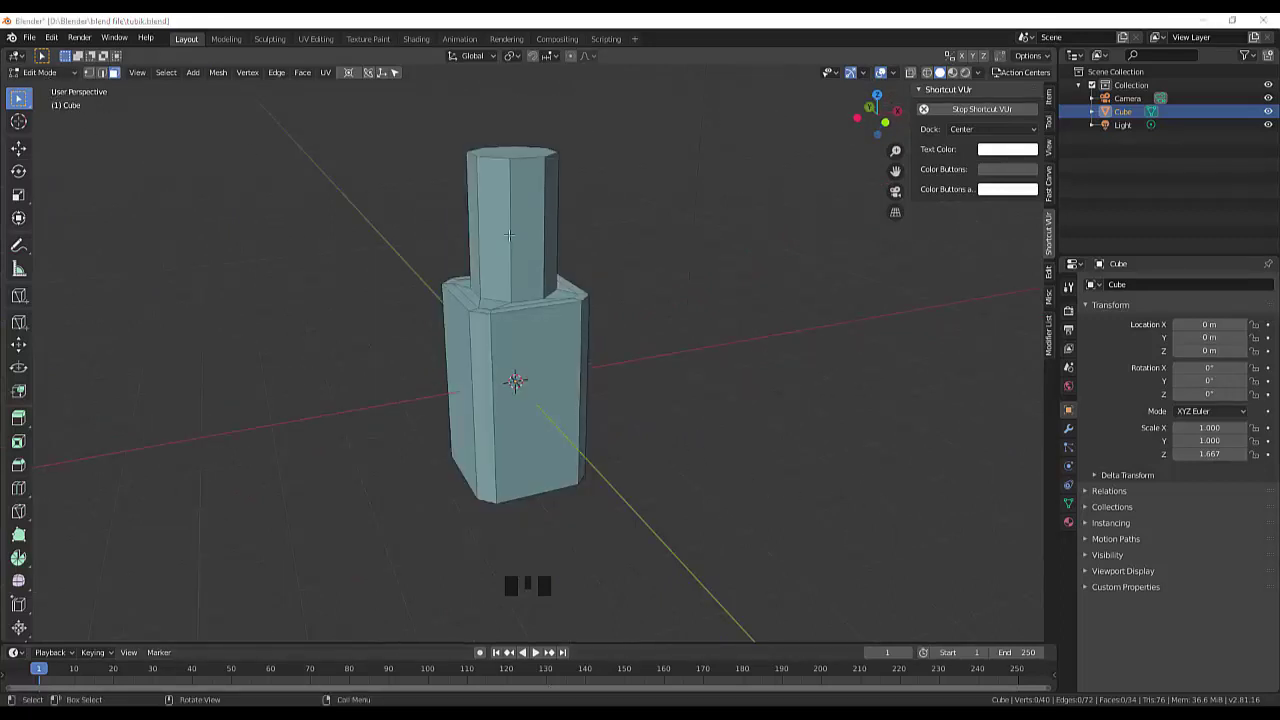
Step: Return to Object Mode and add a Subdivision Surface modifier to the cube
key("Tab")
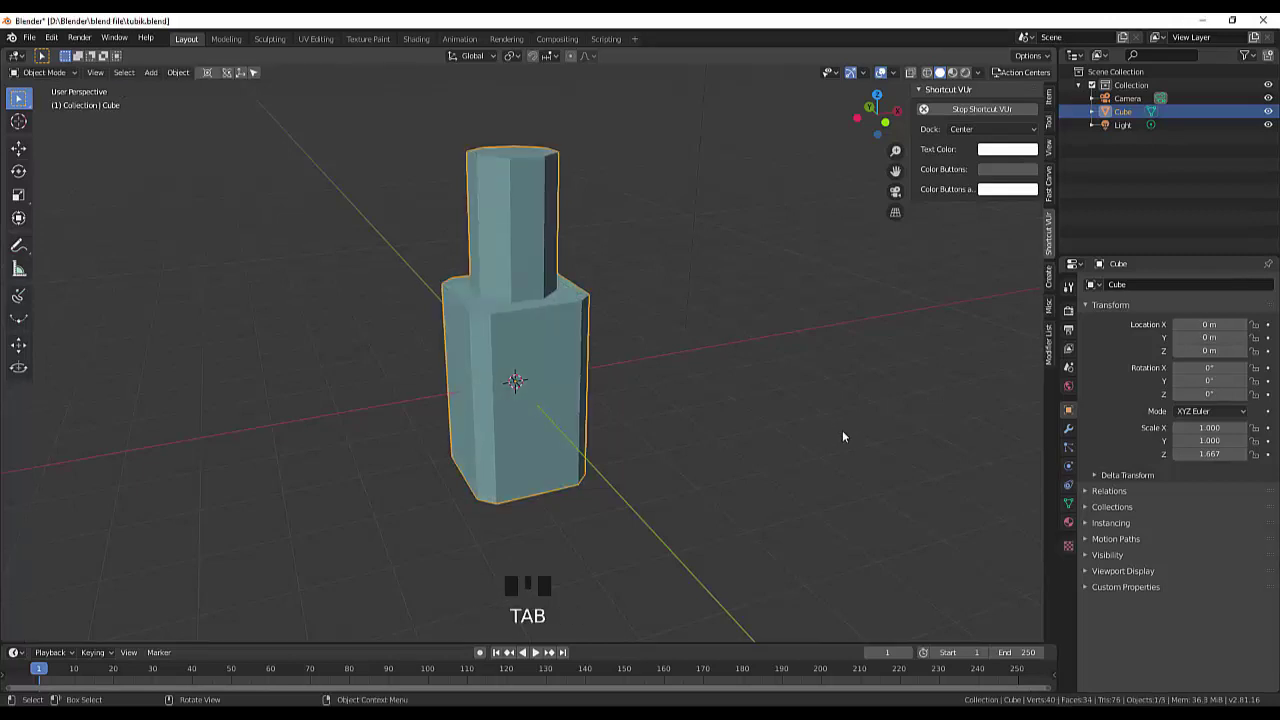
left_click(1067, 429)
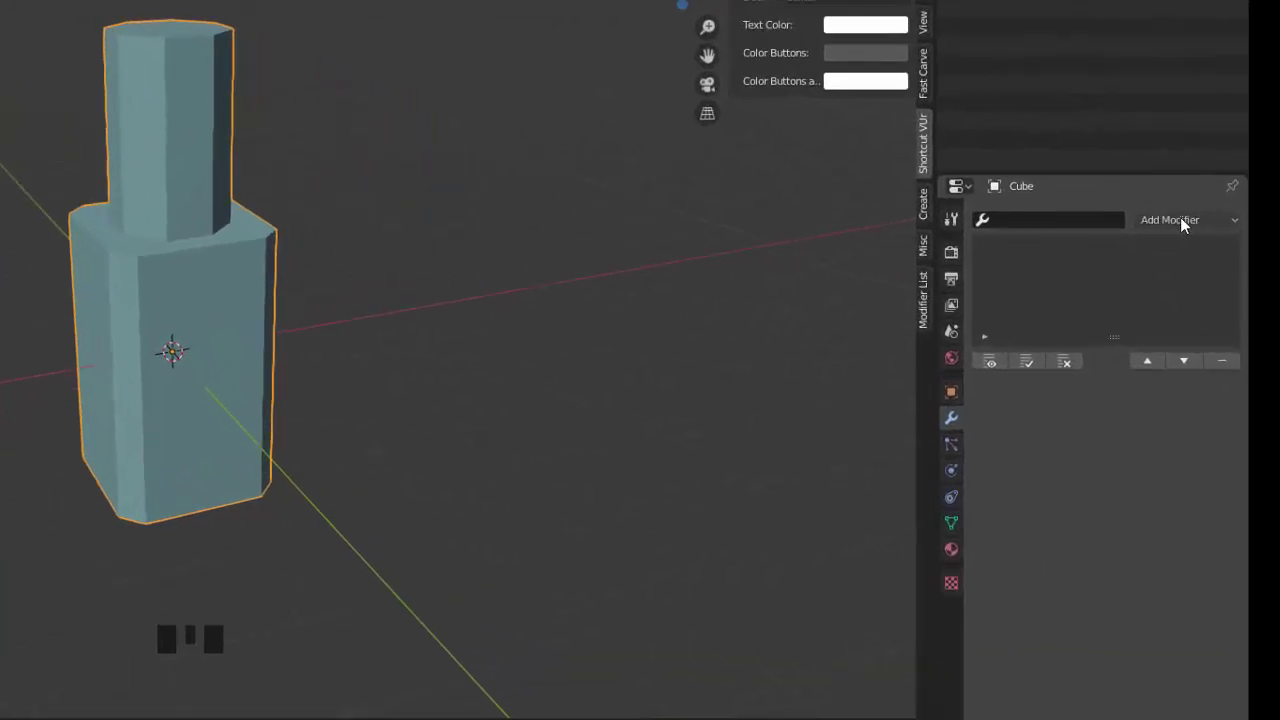
left_click(1227, 280)
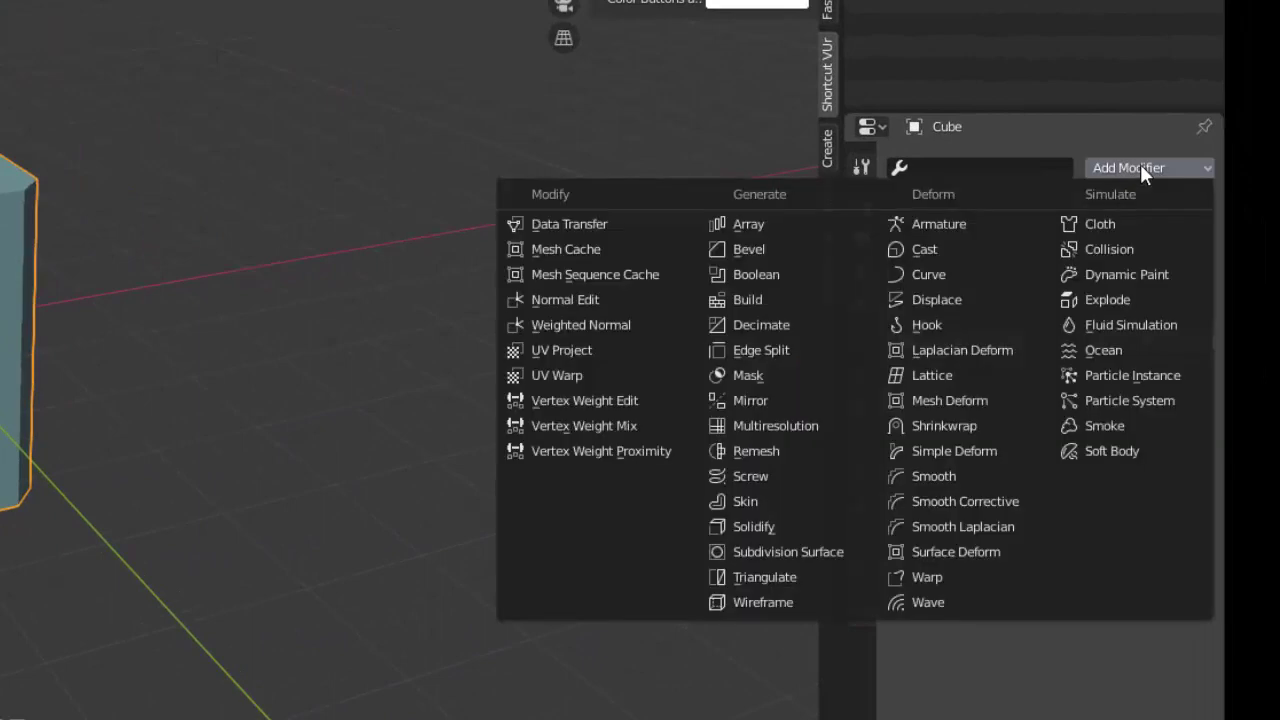
left_click(808, 551)
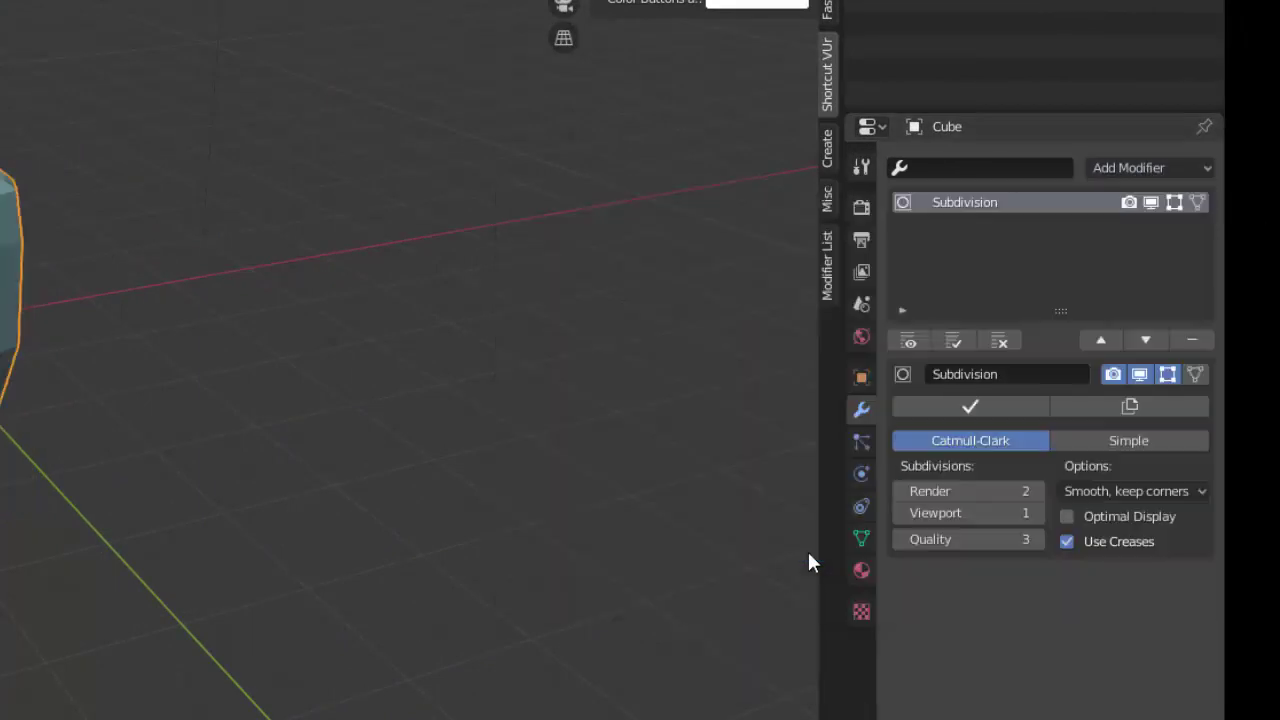
Step: Set both the viewport and render levels of the Subdivision modifier to 3
left_click(990, 513)
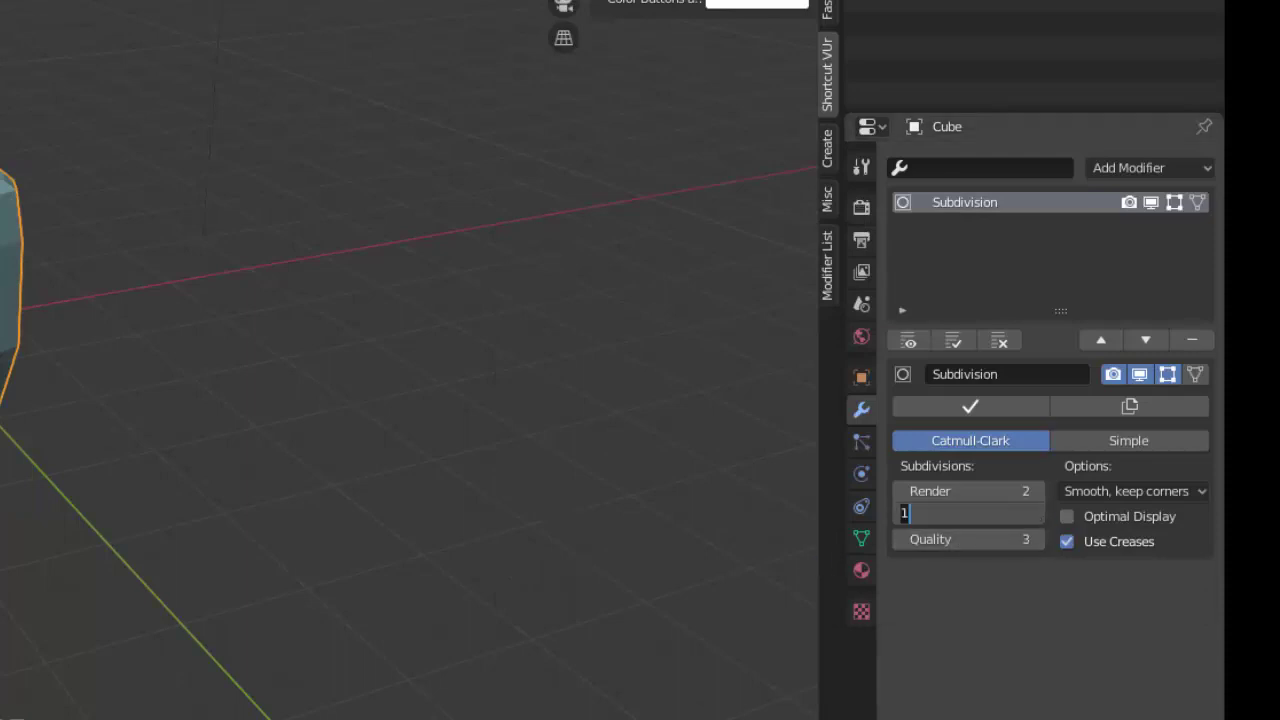
type("3")
key("Return")
left_click(1020, 491)
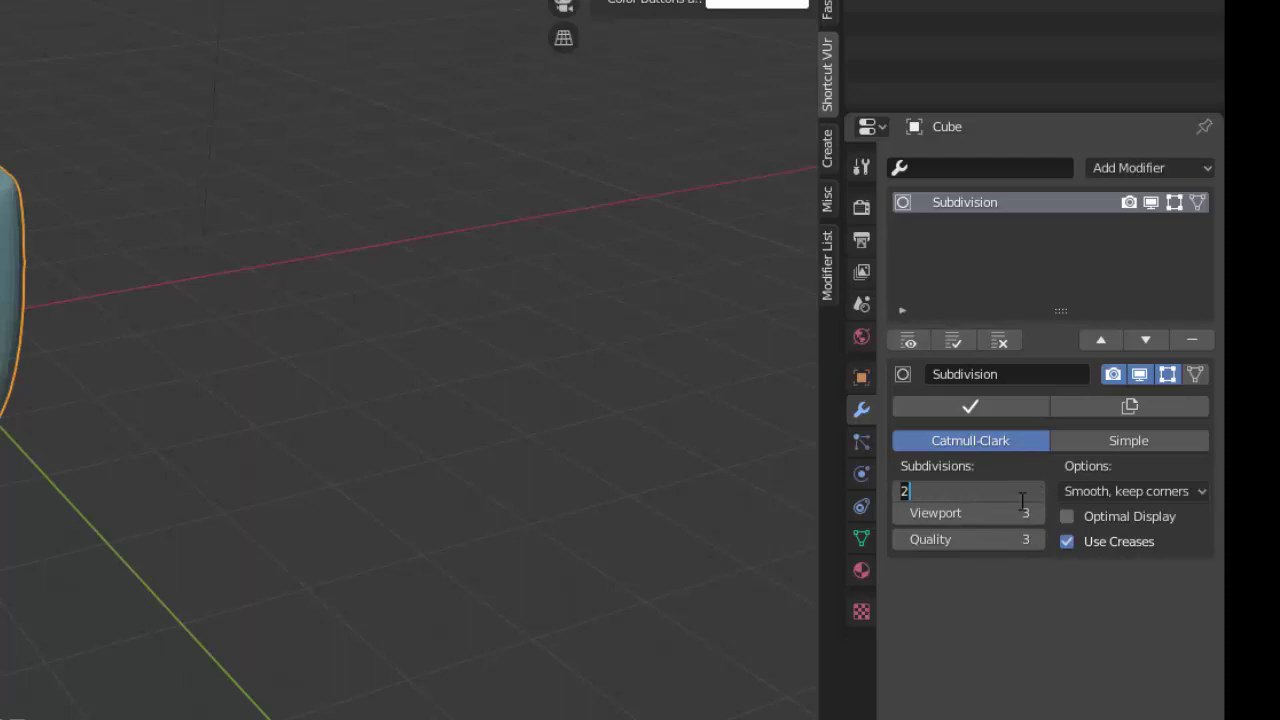
type("3")
key("Return")
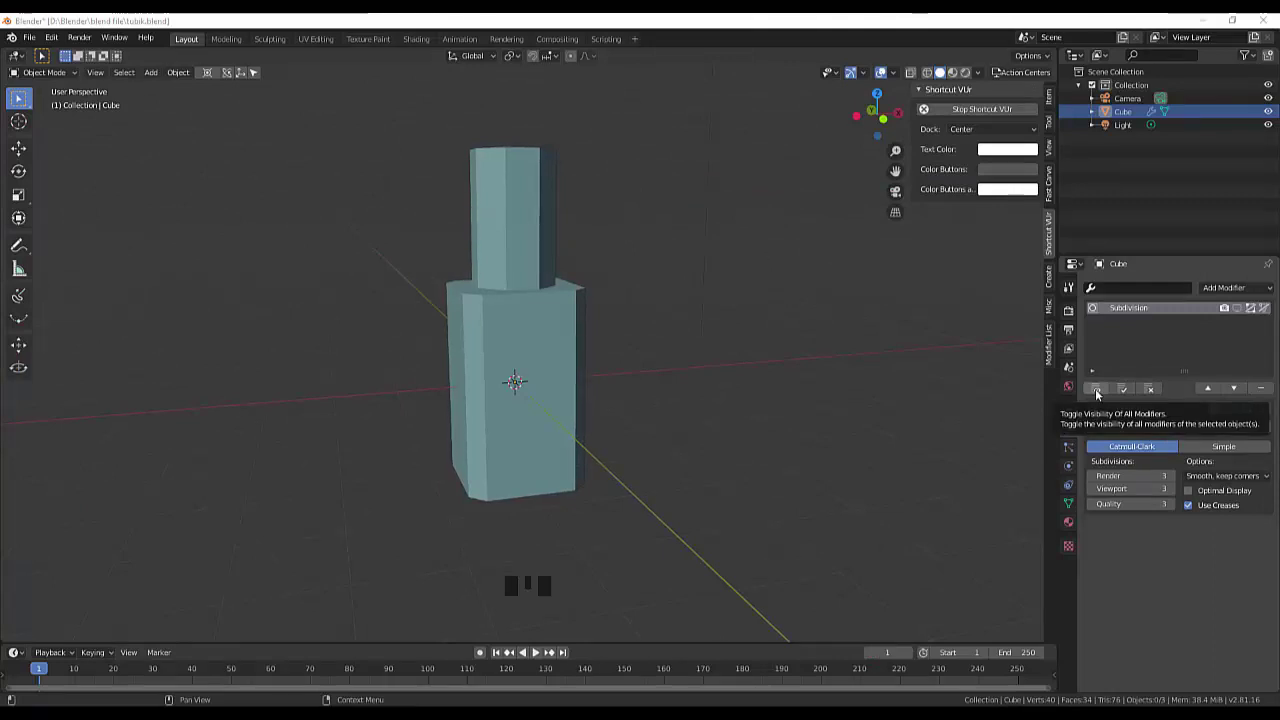
Step: Toggle the visibility of all modifiers to compare the object's shape with and without subdivision
left_click(1096, 389)
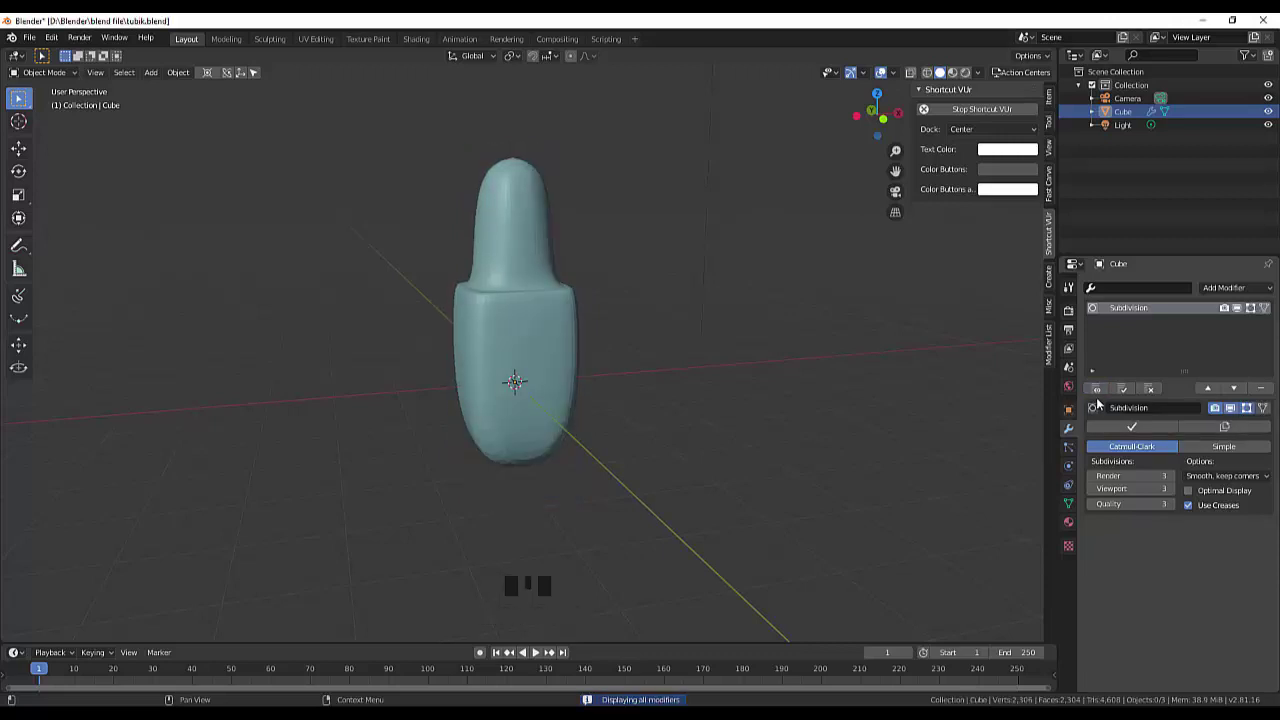
left_click(1096, 389)
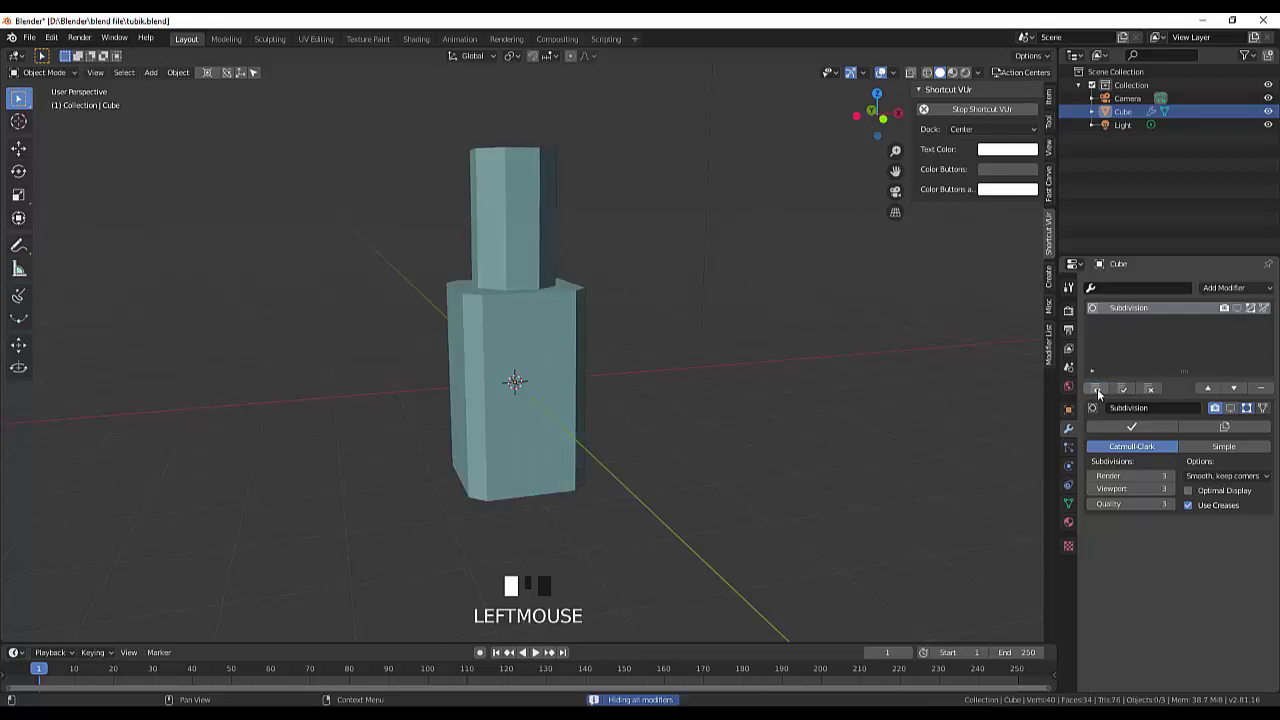
left_click(1096, 389)
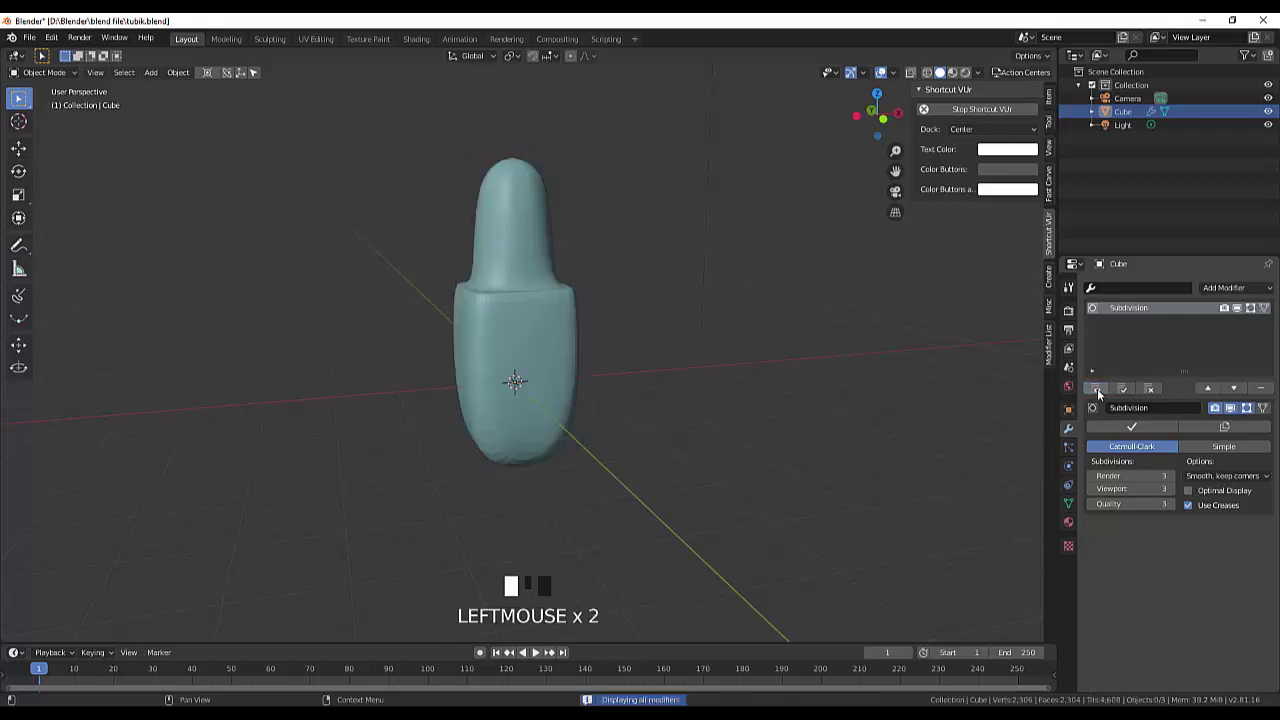
left_click(1096, 389)
middle_click_drag(811, 470, 997, 494, "shift")
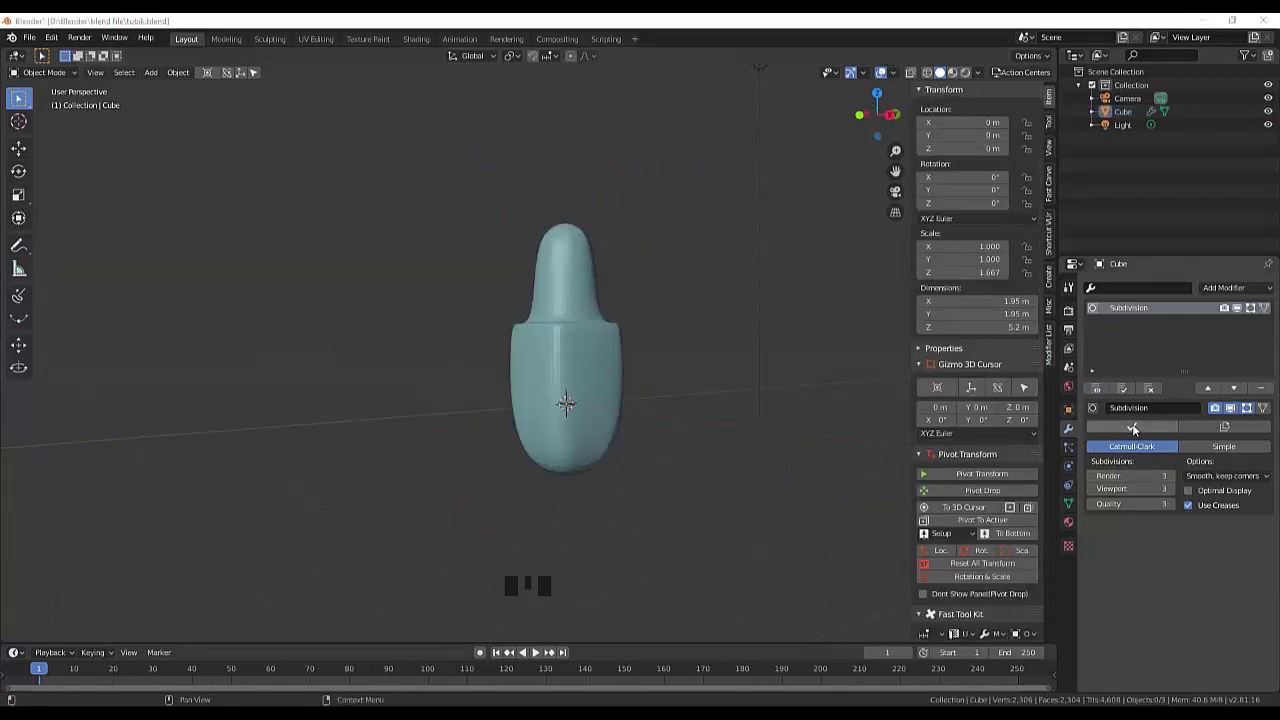
Step: Hide the modifiers and delete the bottom face of the object's body in Edit Mode
left_click(1096, 388)
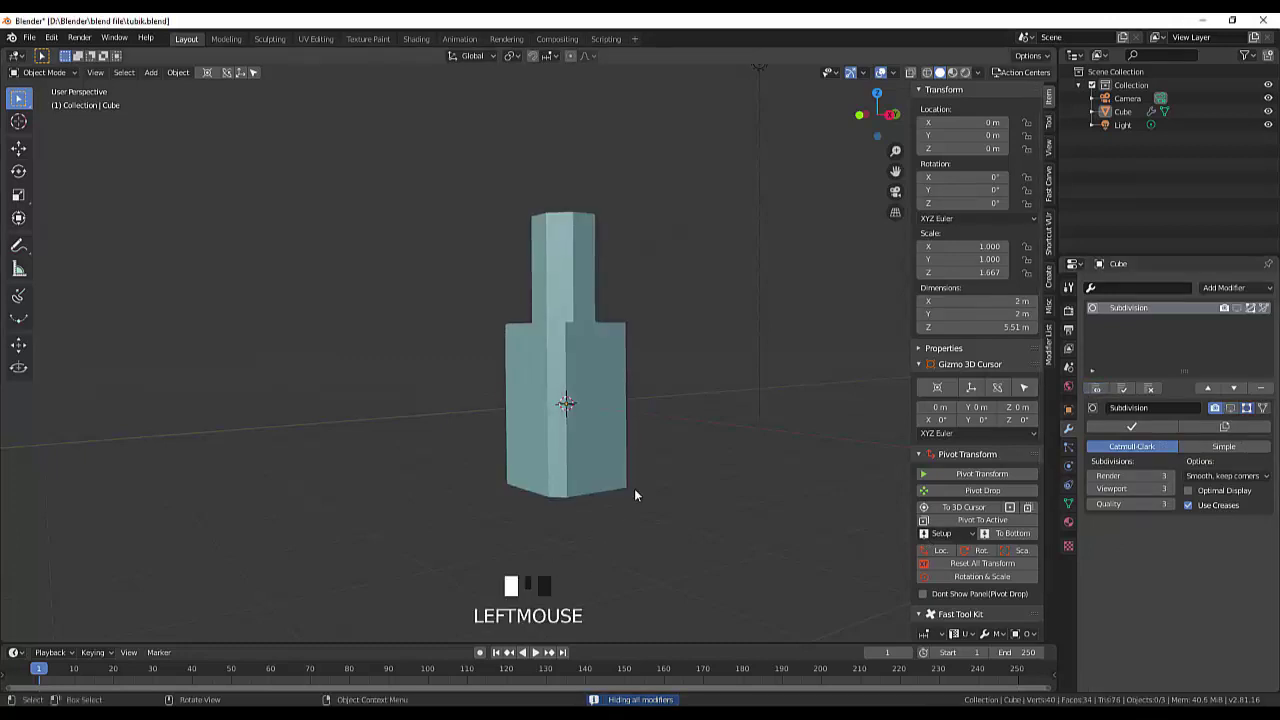
middle_click_drag(634, 495, 625, 419)
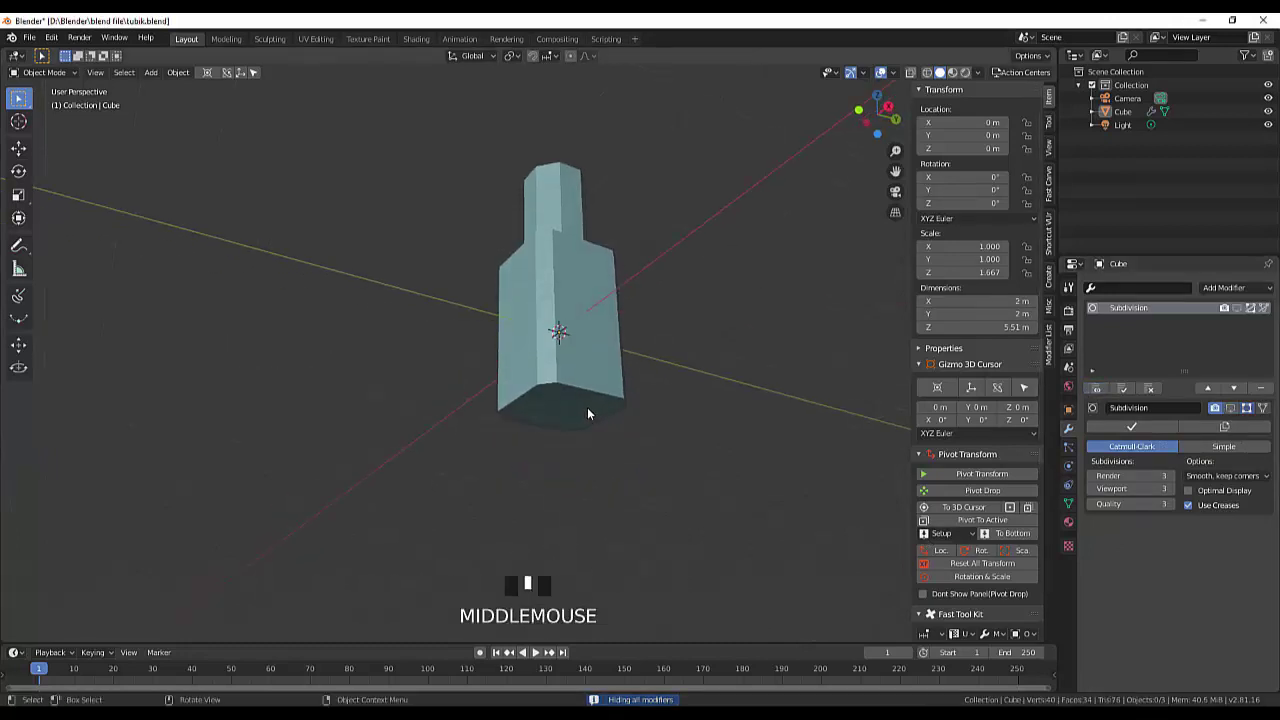
key("3")
left_click(586, 413)
key("3")
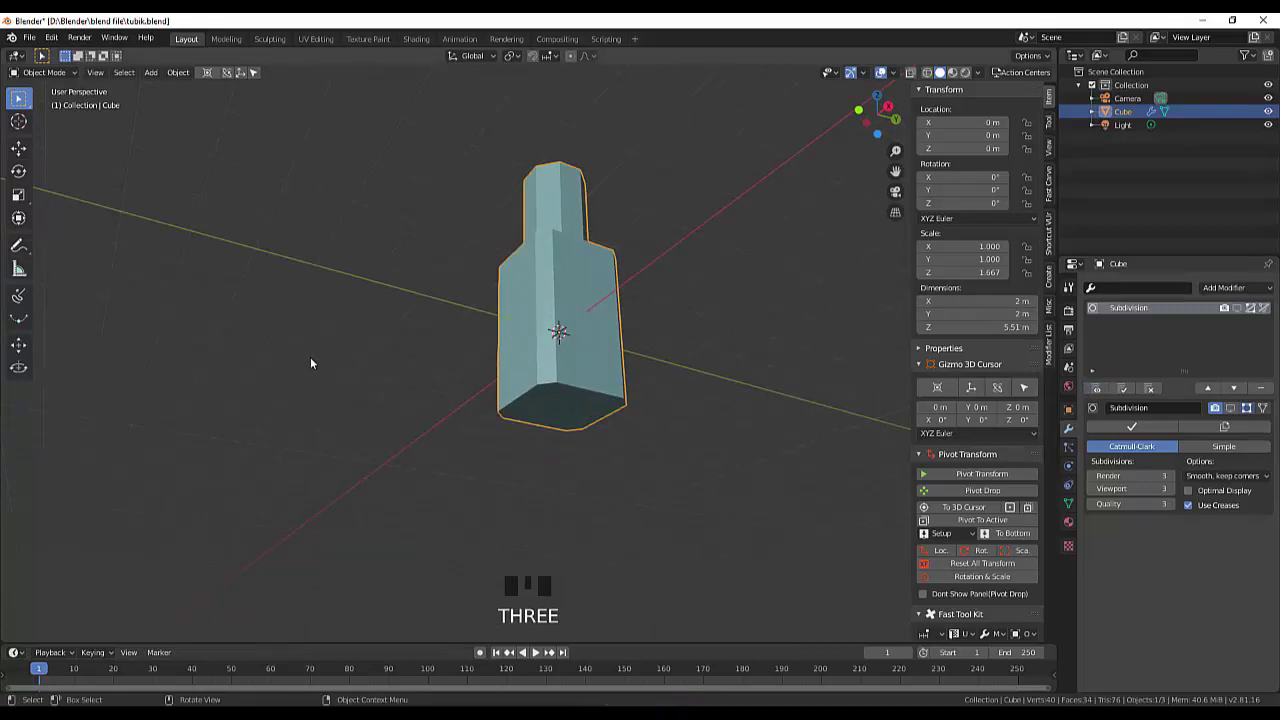
key("Tab")
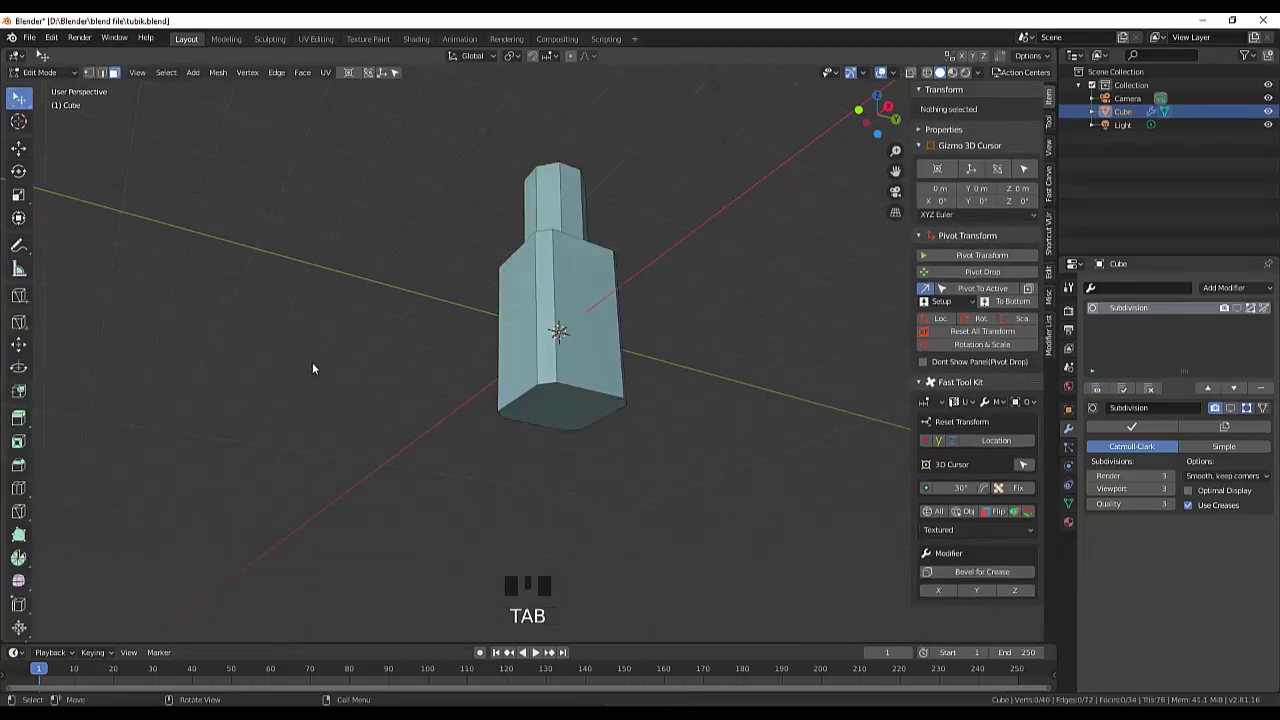
left_click(563, 416)
key("Delete")
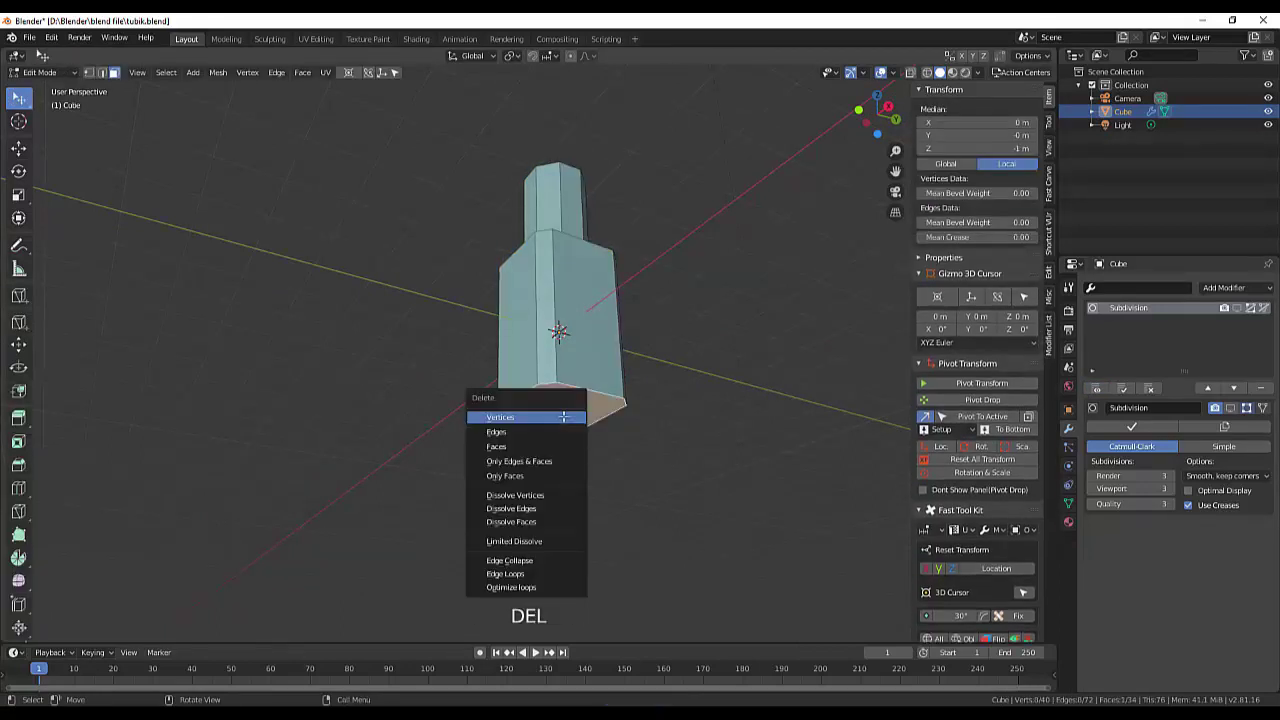
left_click(530, 446)
Step: Display all modifiers again and inspect the smoothed shoulder where the neck meets the body
middle_click_drag(559, 457, 734, 203)
left_click(1096, 390)
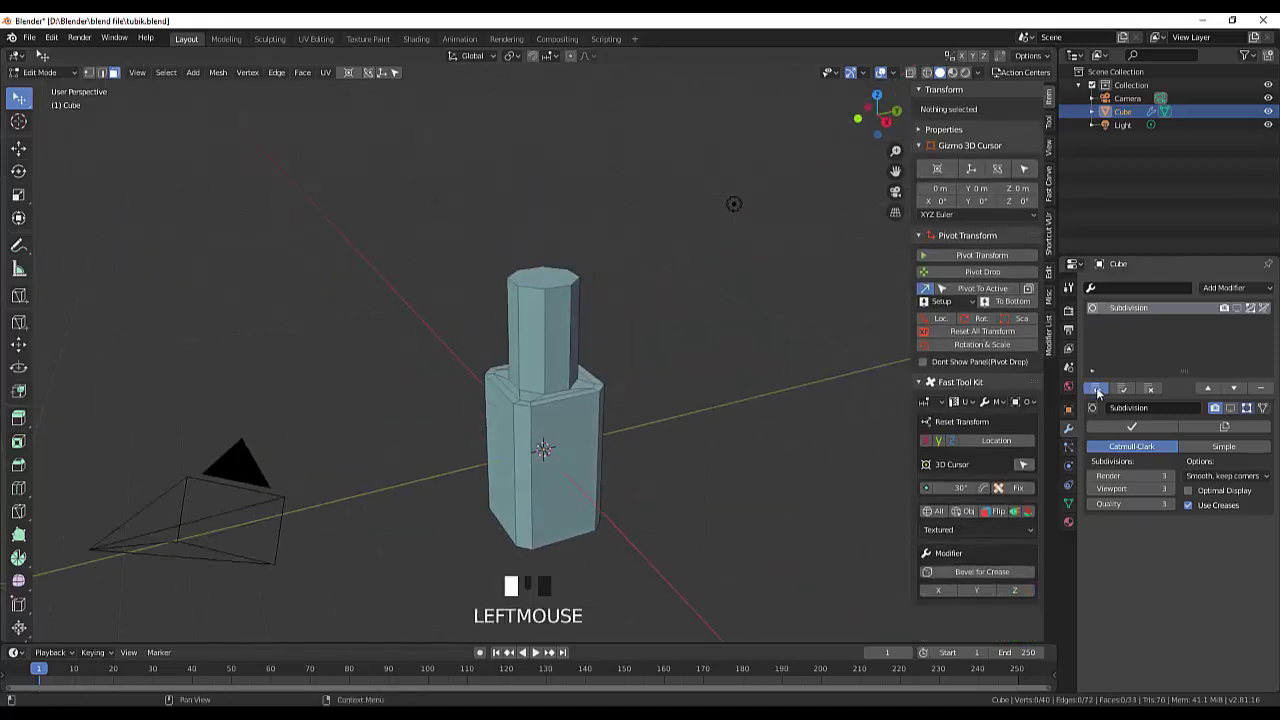
mouse_move(643, 457)
middle_mouse_down()
mouse_move(646, 409)
mouse_move(646, 443)
middle_mouse_up()
scroll(556, 428, "up", 3)
scroll(556, 428, "up", 2)
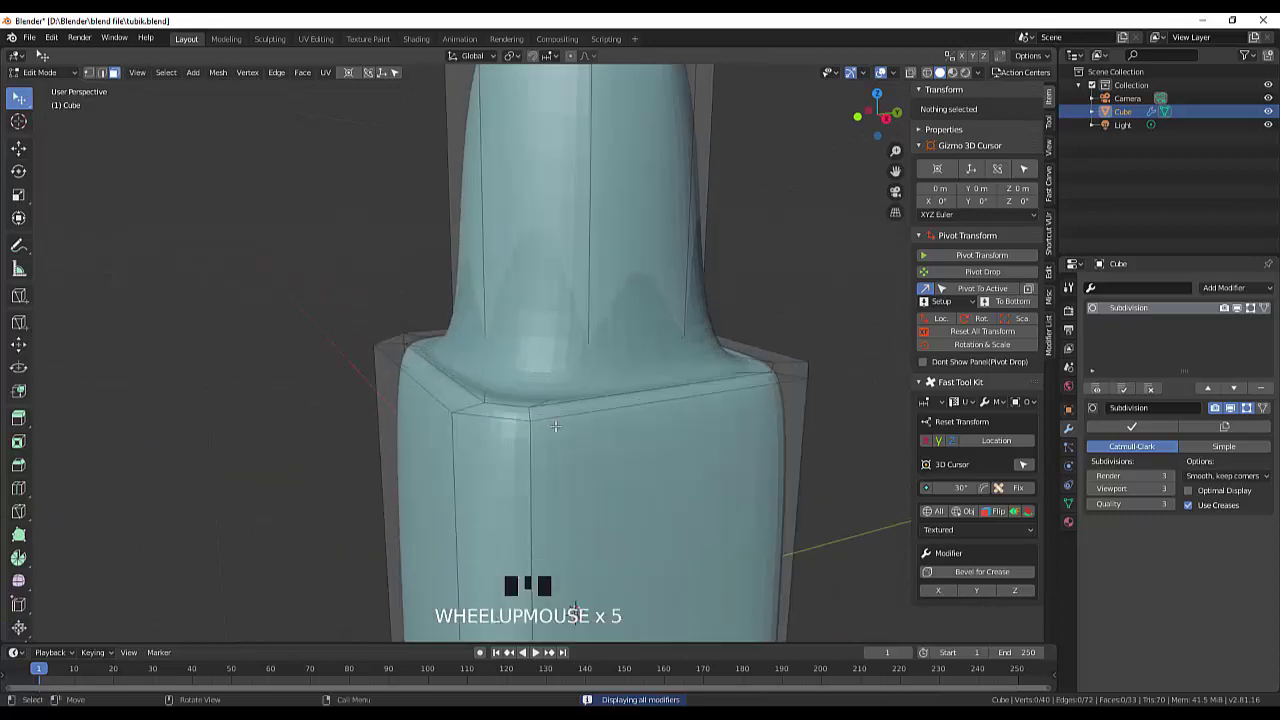
Step: Hide all modifiers and bevel the outer edges of the neck's top face by about 0.059 m
scroll(556, 427, "down", 2)
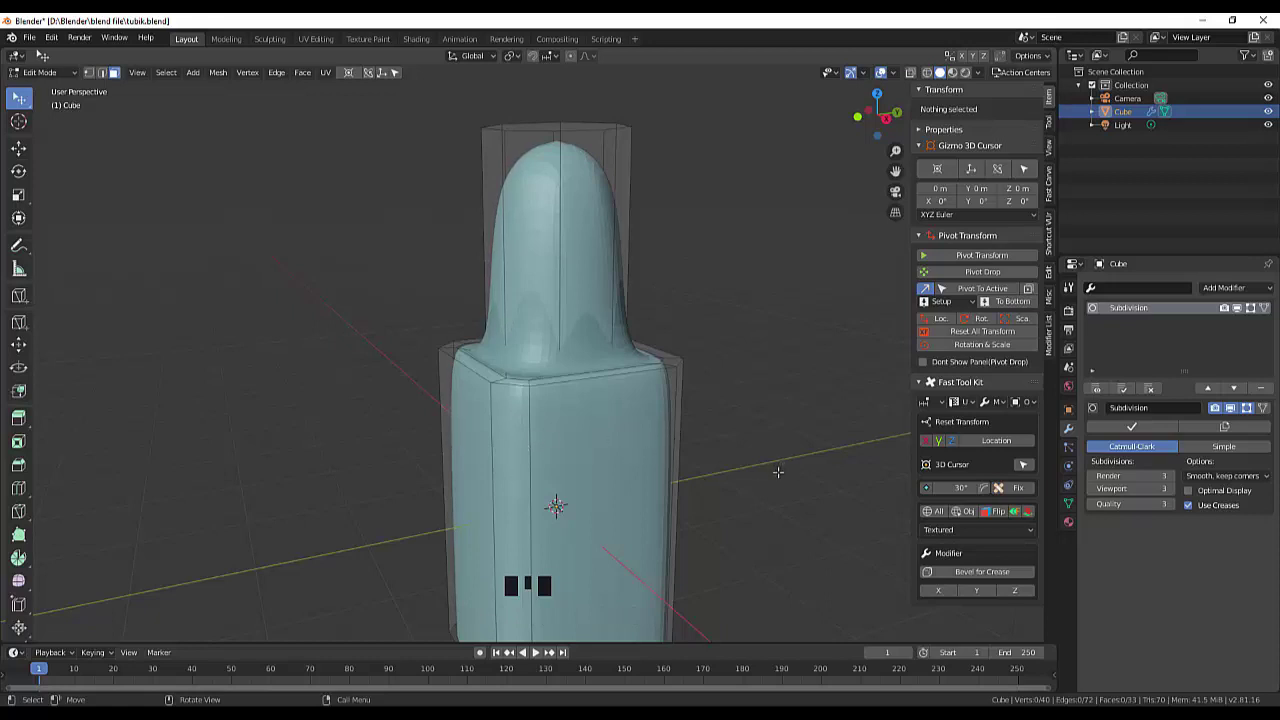
scroll(778, 472, "down", 2)
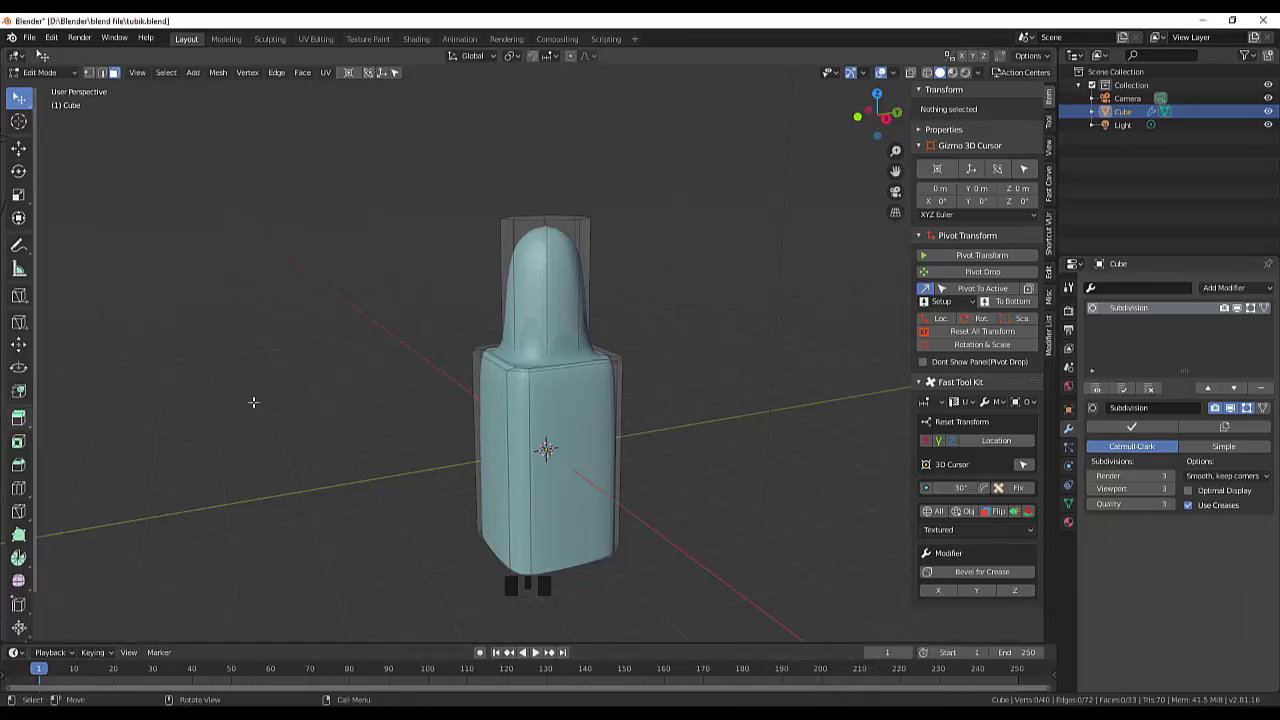
scroll(667, 319, "up", 1)
scroll(667, 319, "up", 1)
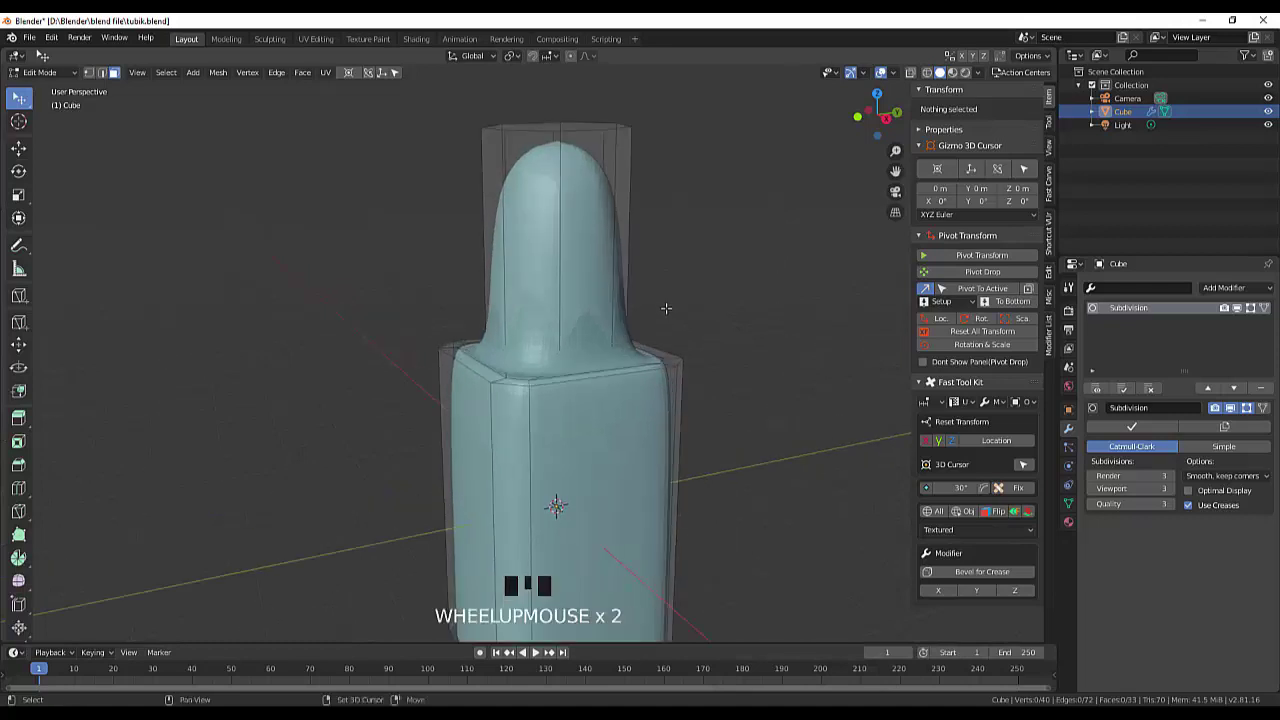
middle_click_drag(666, 306, 648, 428, "shift")
scroll(648, 428, "up", 2)
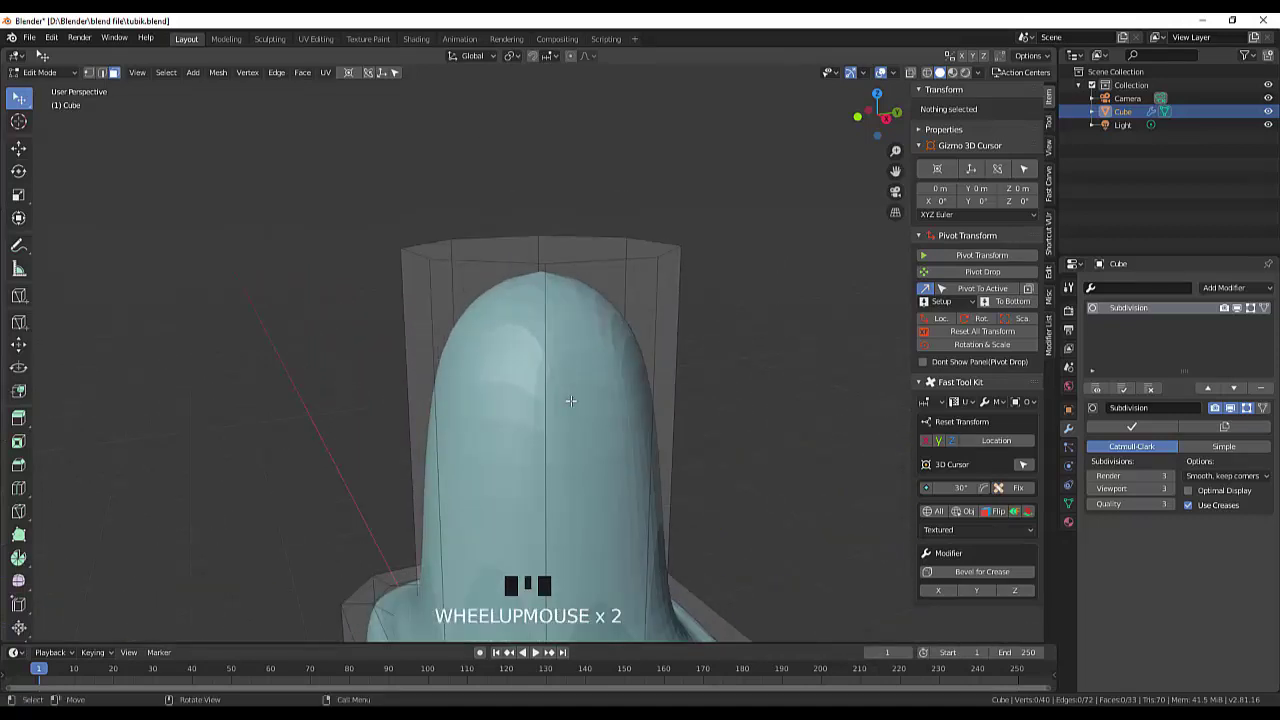
left_click(1096, 388)
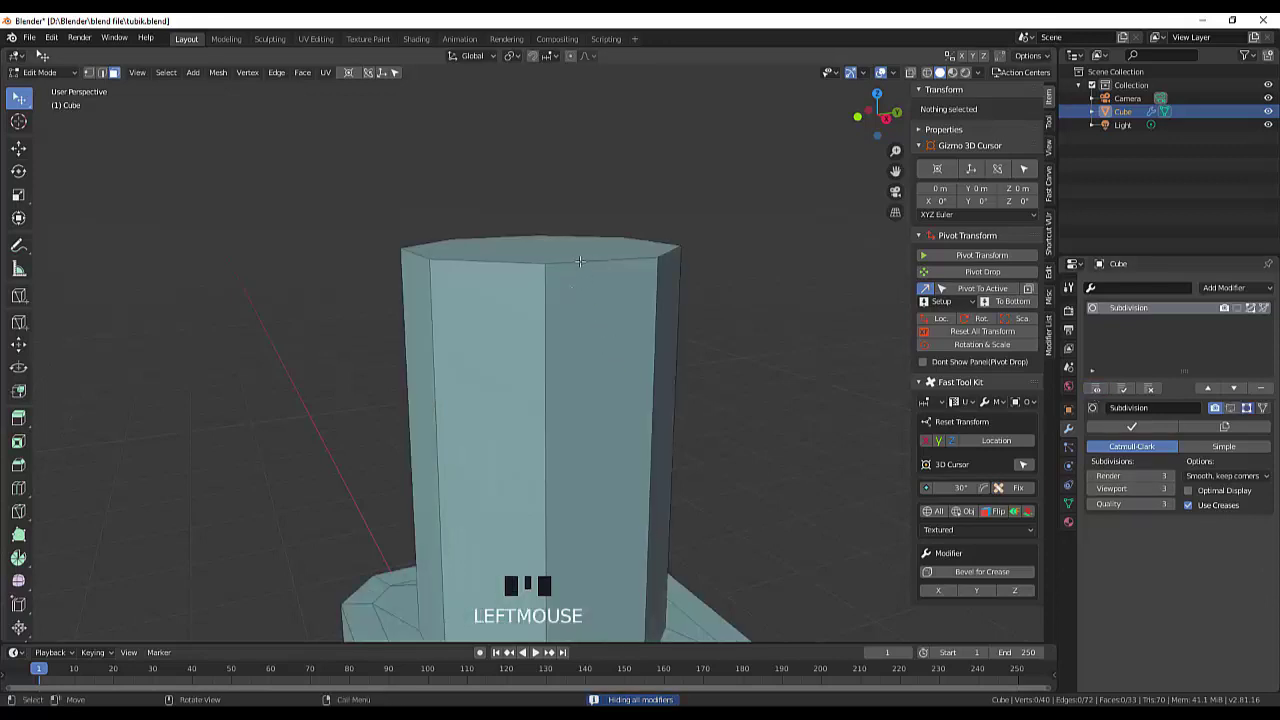
double_click(585, 261)
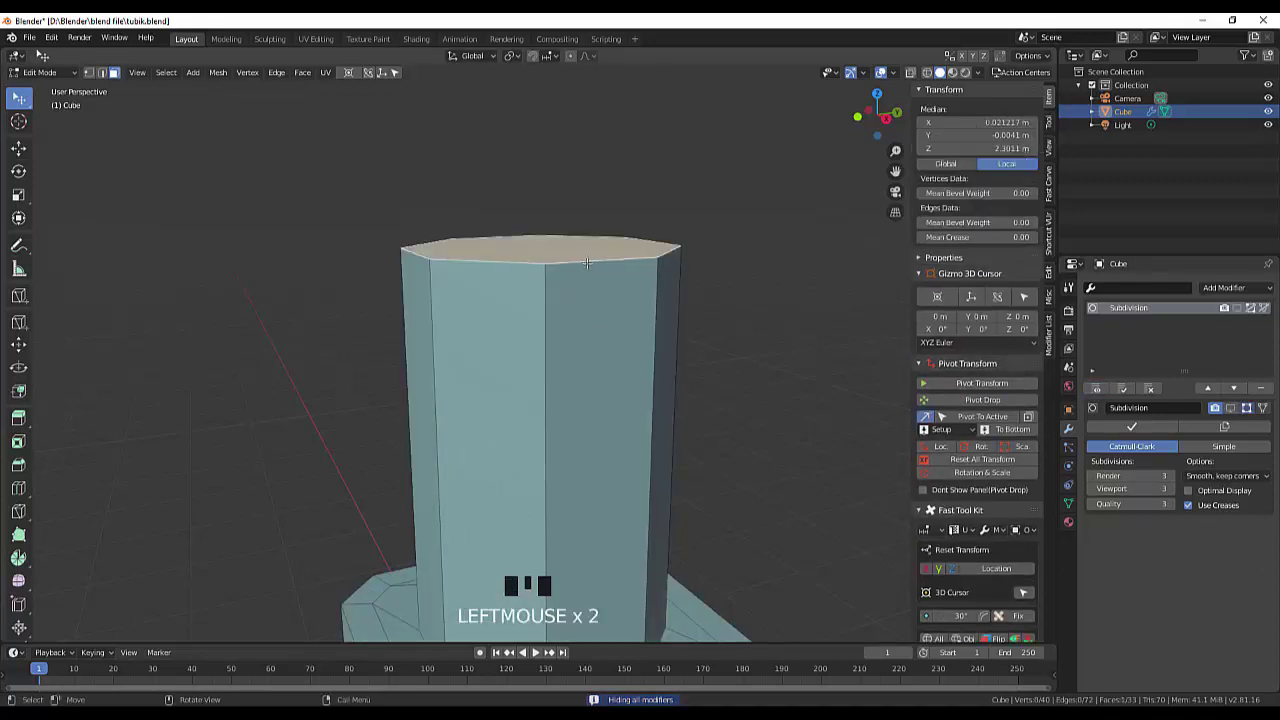
key("2")
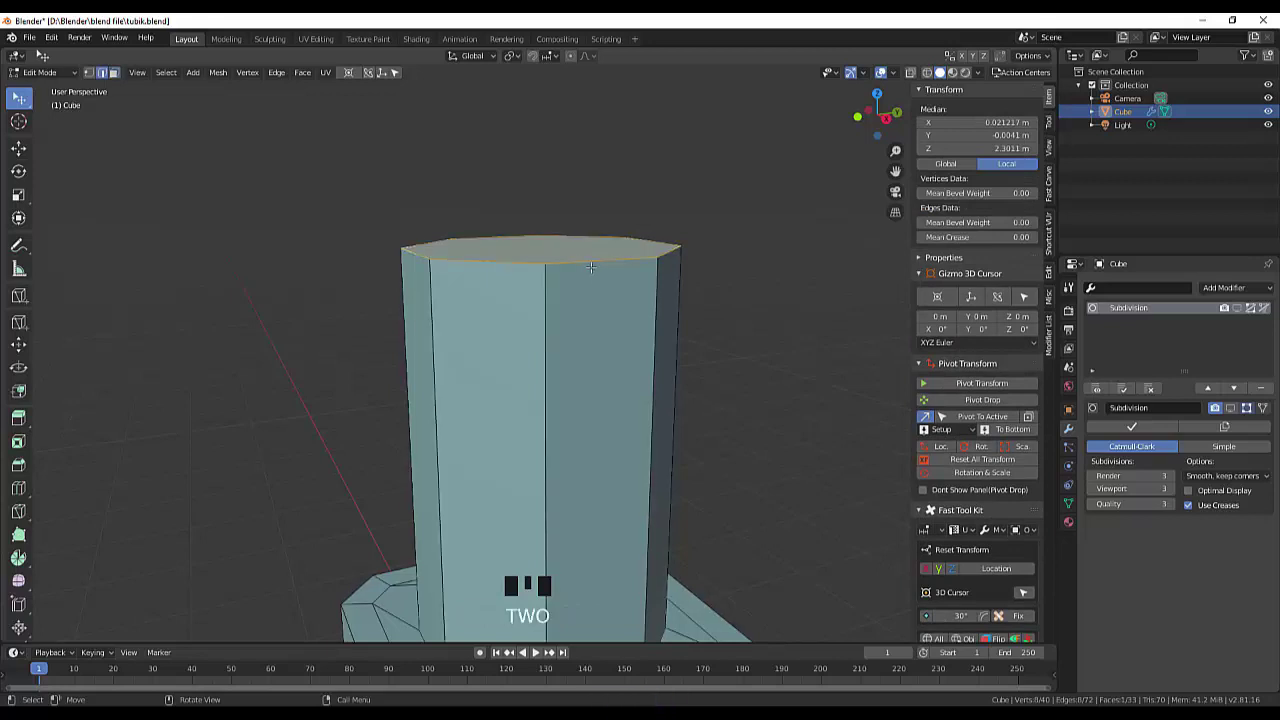
middle_click_drag(656, 292, 660, 304)
key("ctrl+b")
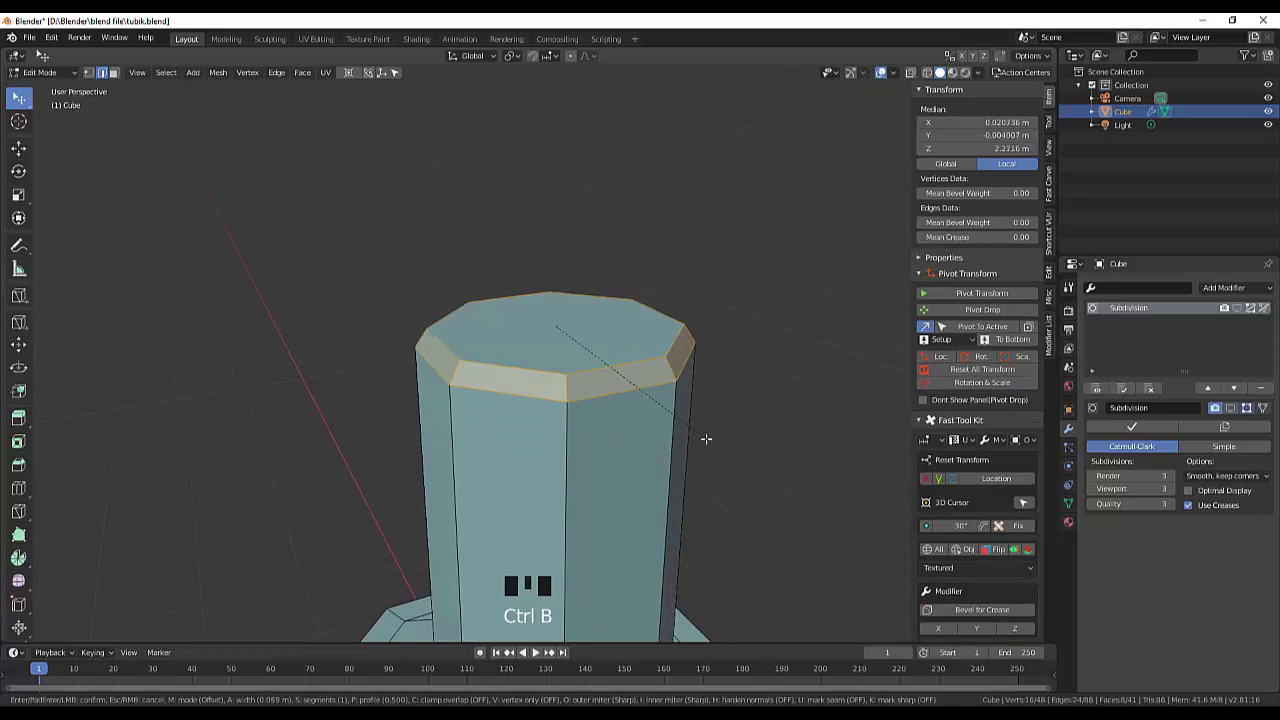
left_click(706, 438)
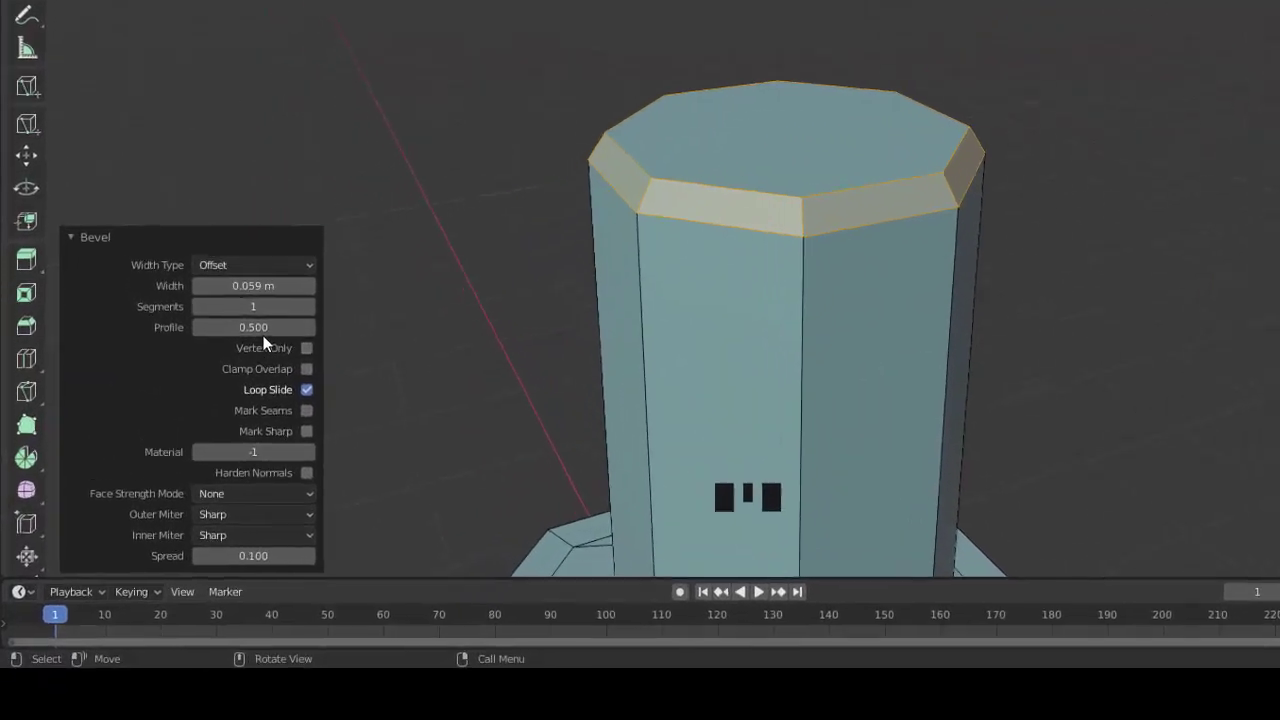
Step: Try profile values of 0 and 0.2 on the bevel around the neck's top face
left_click(179, 465)
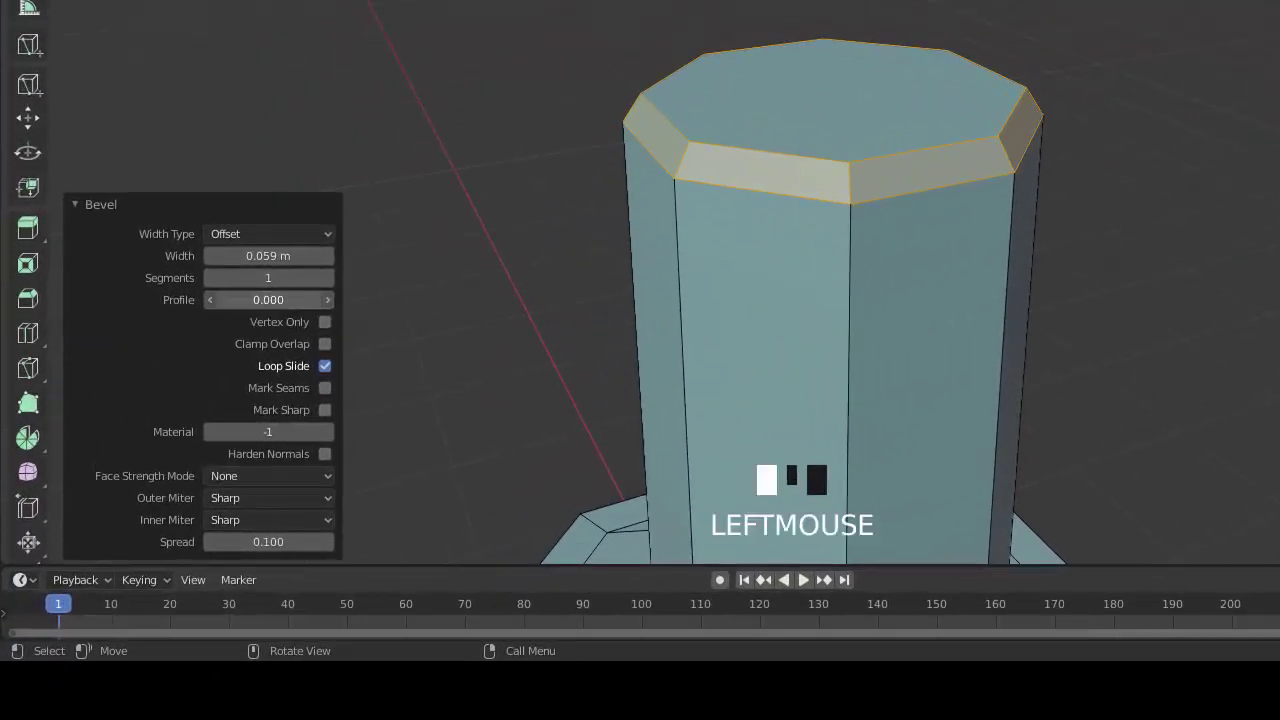
left_click_drag(268, 300, 300, 300)
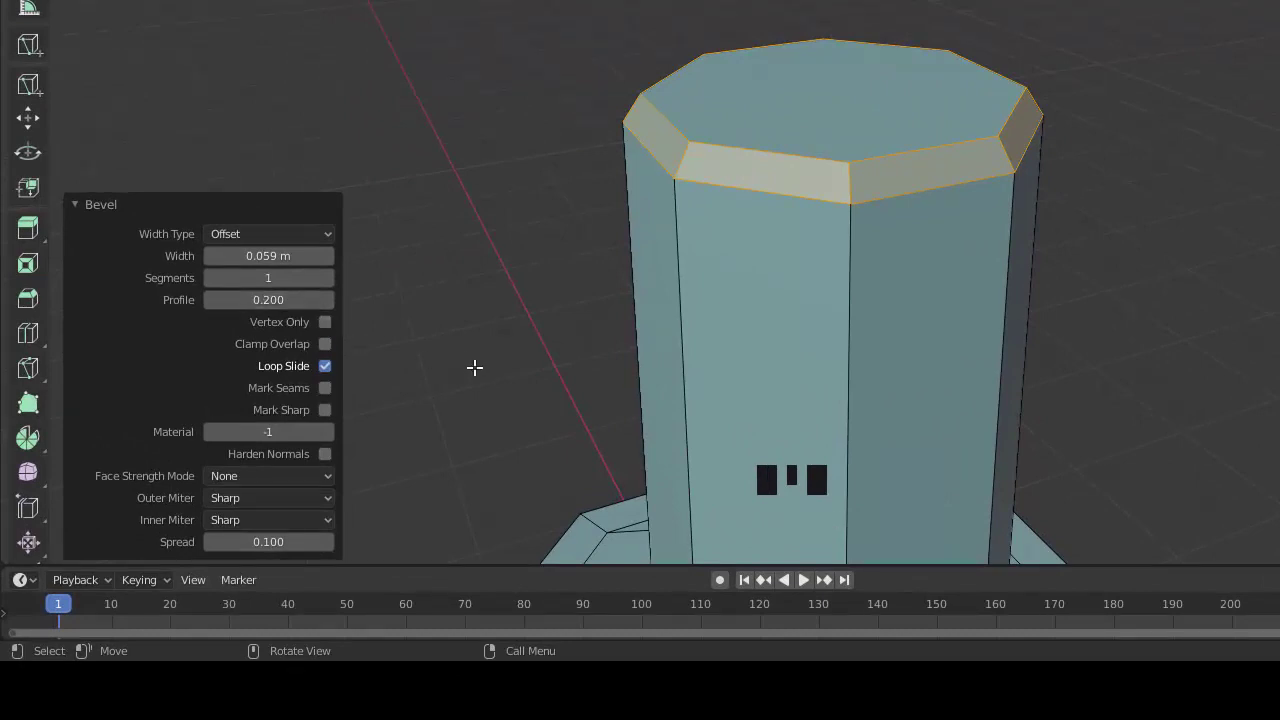
left_click(289, 300)
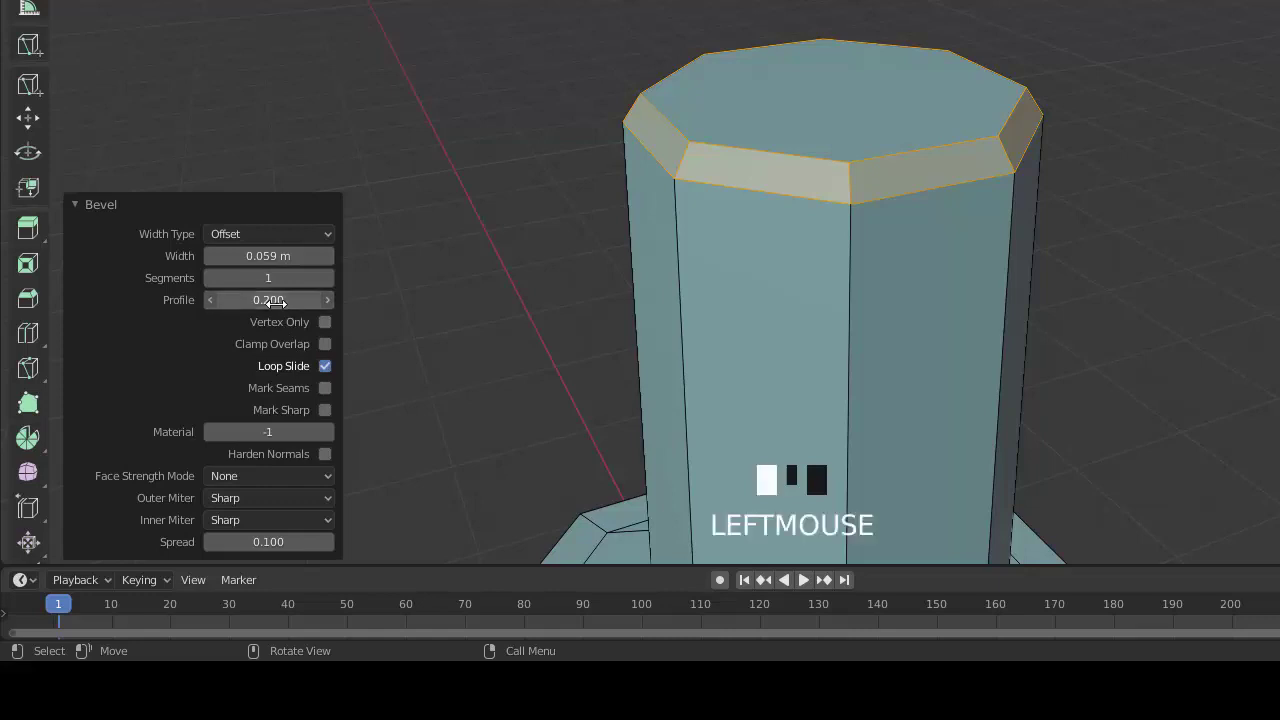
Step: Set the profile of the bevel around the neck's top face back to 0.5
left_click(219, 300)
key("Delete")
key("BackSpace")
type("5")
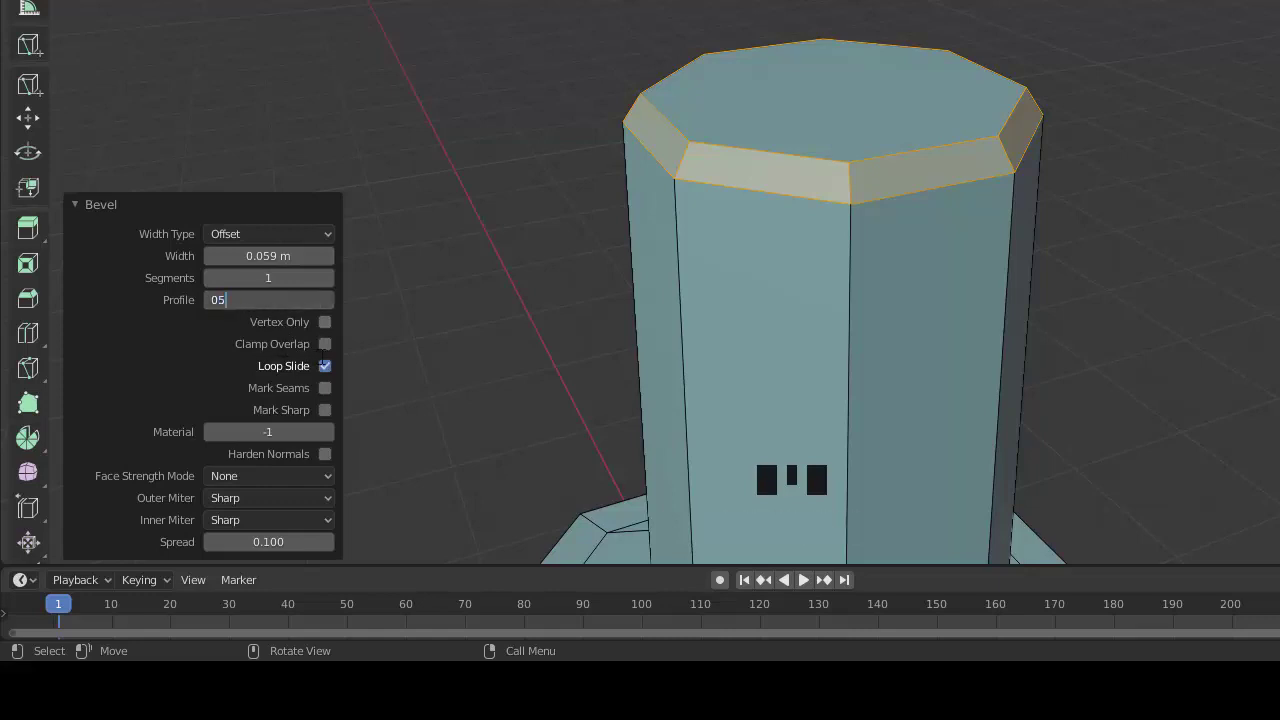
type("0")
key("Return")
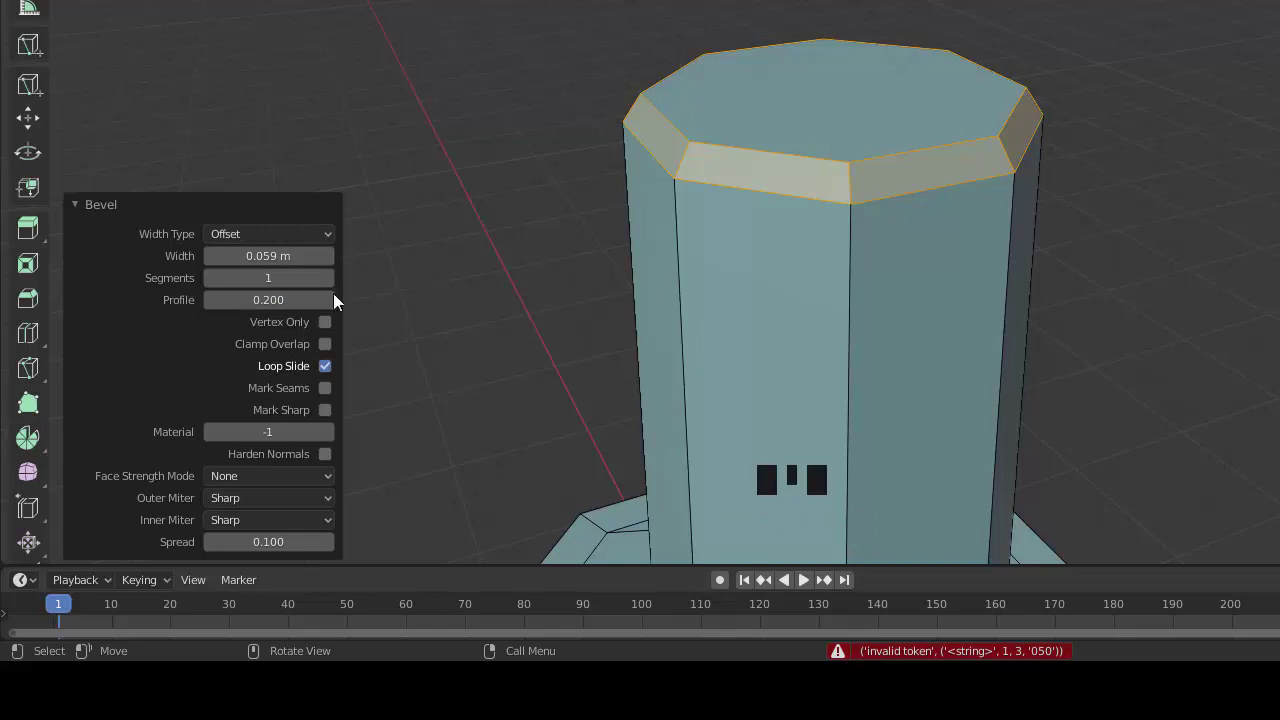
left_click(281, 300)
double_click(224, 300)
key("Return")
Step: Set the bevel around the neck's top face to 2 segments and display all modifiers again
scroll(884, 175, "down", 2)
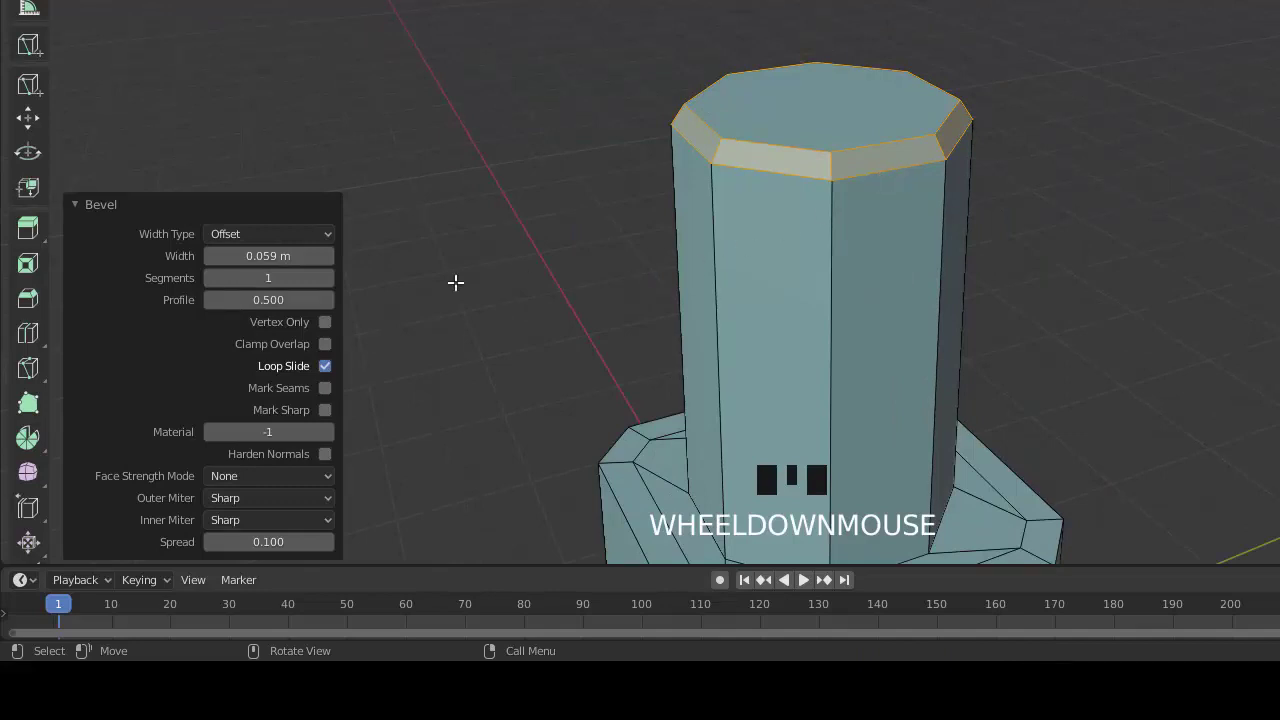
left_click(330, 279)
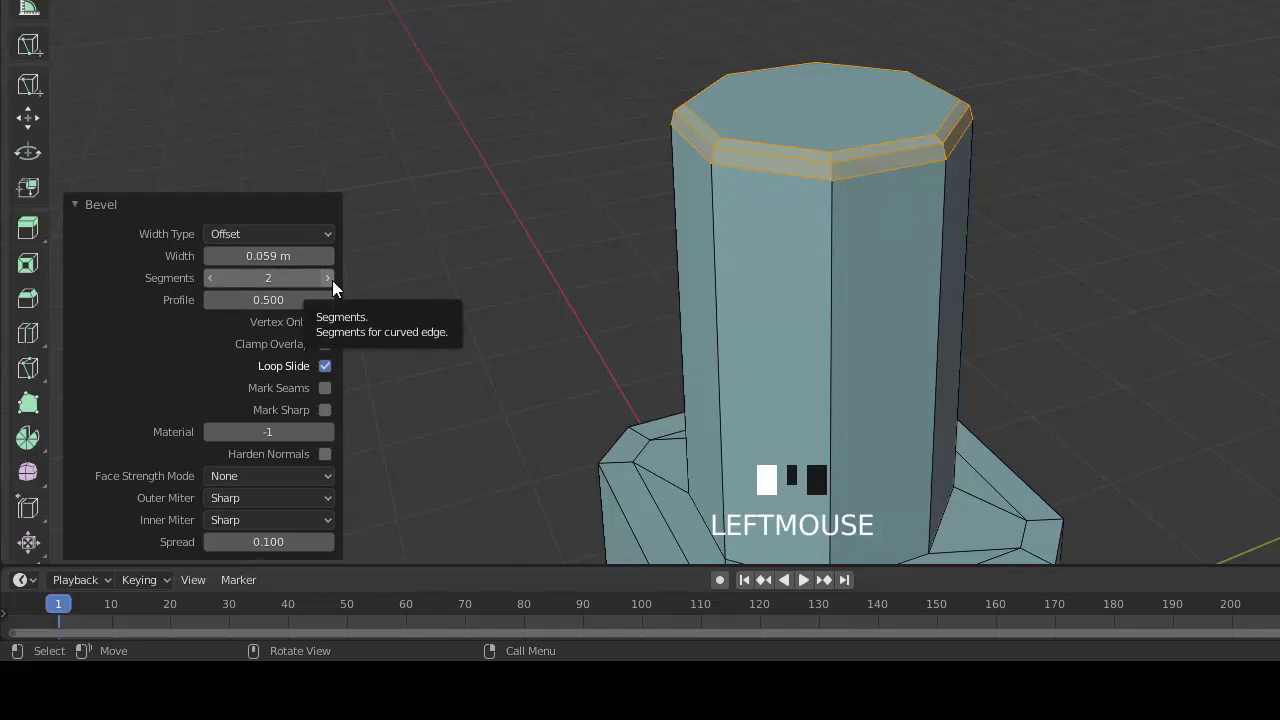
left_click(474, 296)
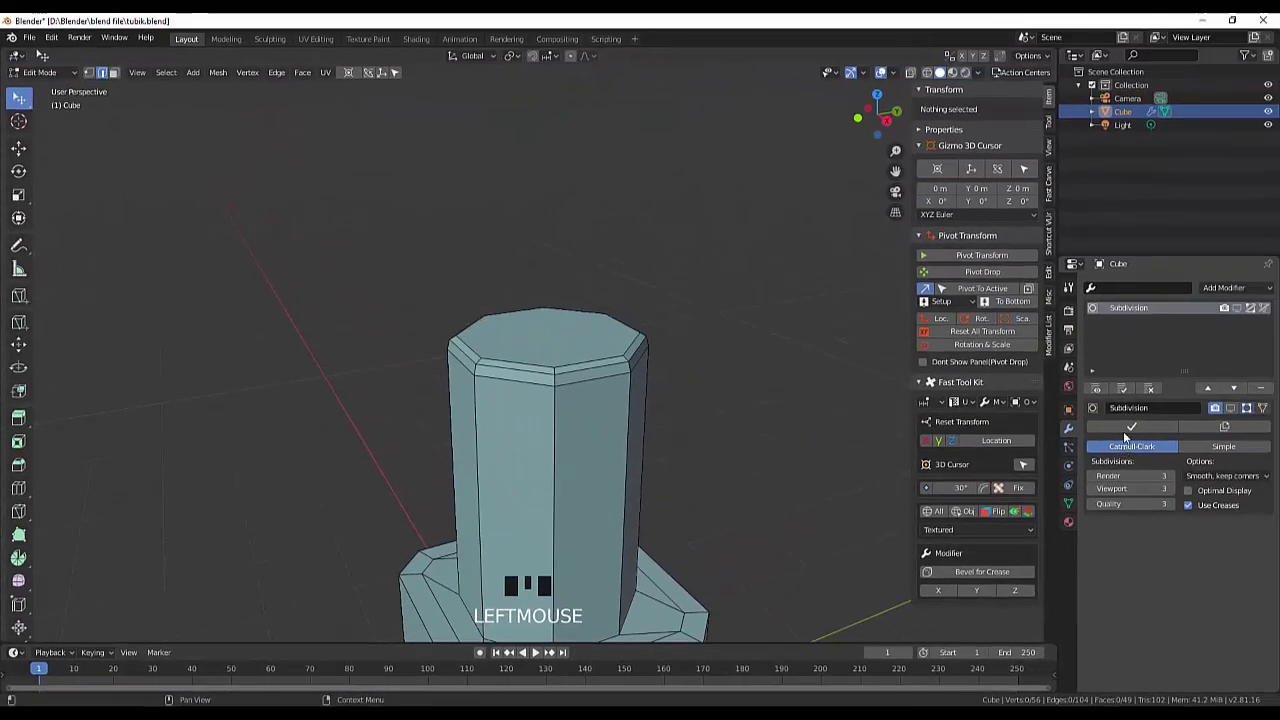
left_click(1097, 390)
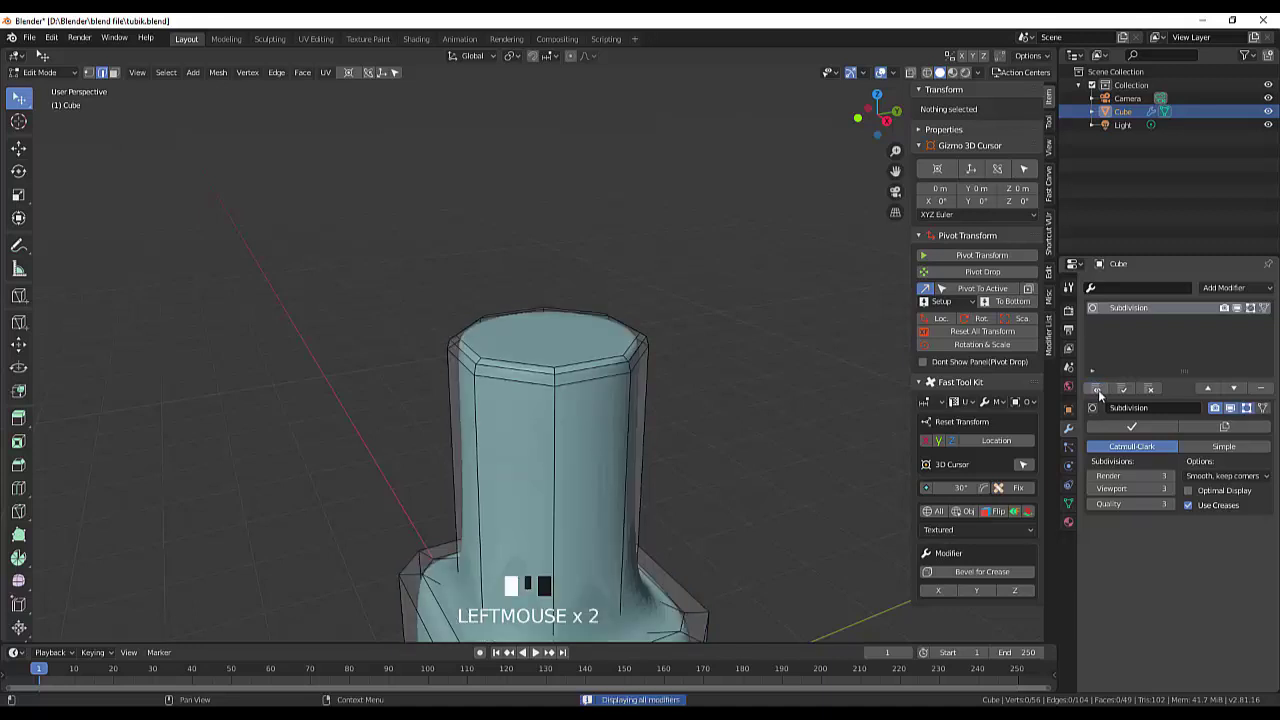
mouse_move(674, 437)
middle_mouse_down()
mouse_move(663, 309)
mouse_move(663, 423)
middle_mouse_up()
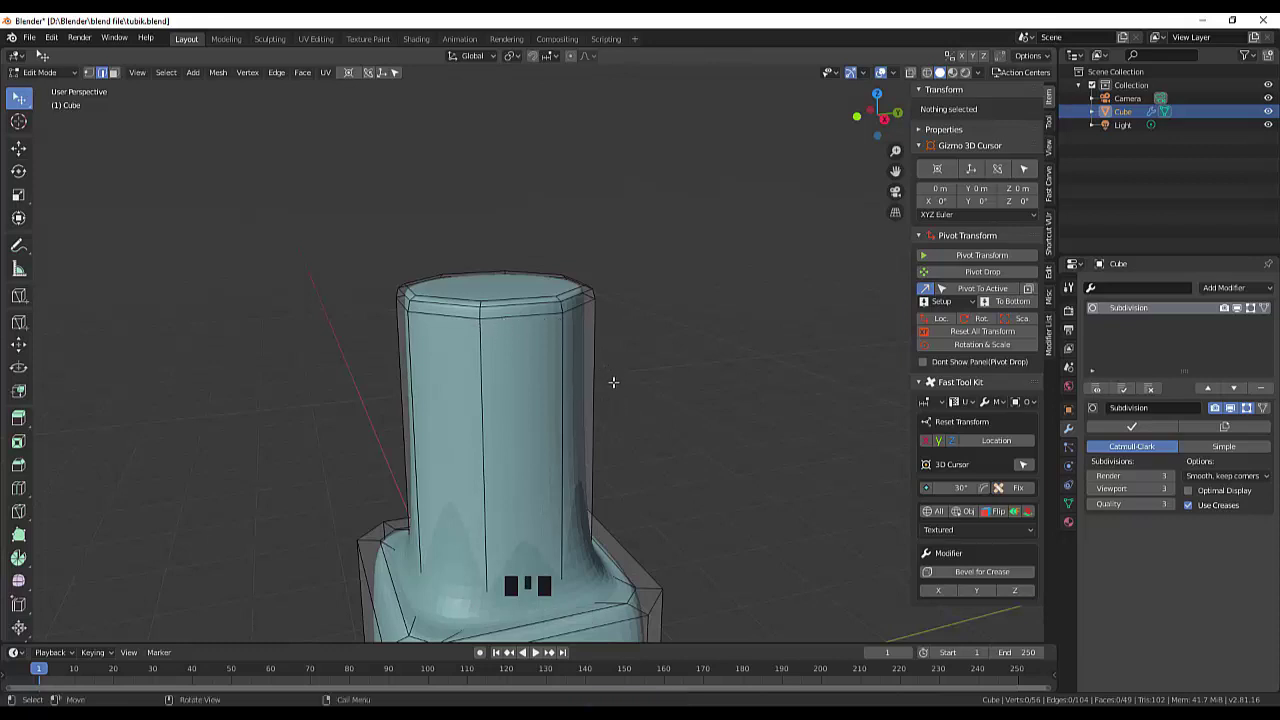
middle_click_drag(608, 380, 521, 365)
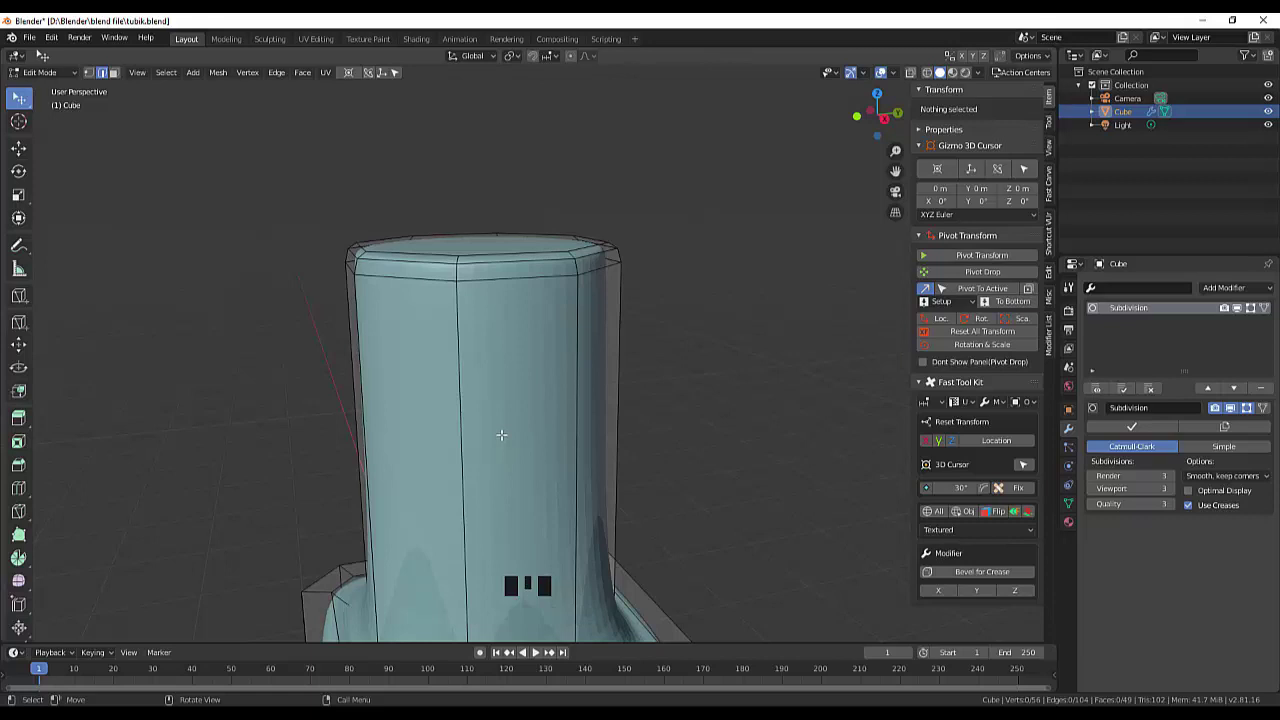
Step: Add a single loop cut around the neck and slide it close to the beveled top edge, with a factor of about -0.909
key("a")
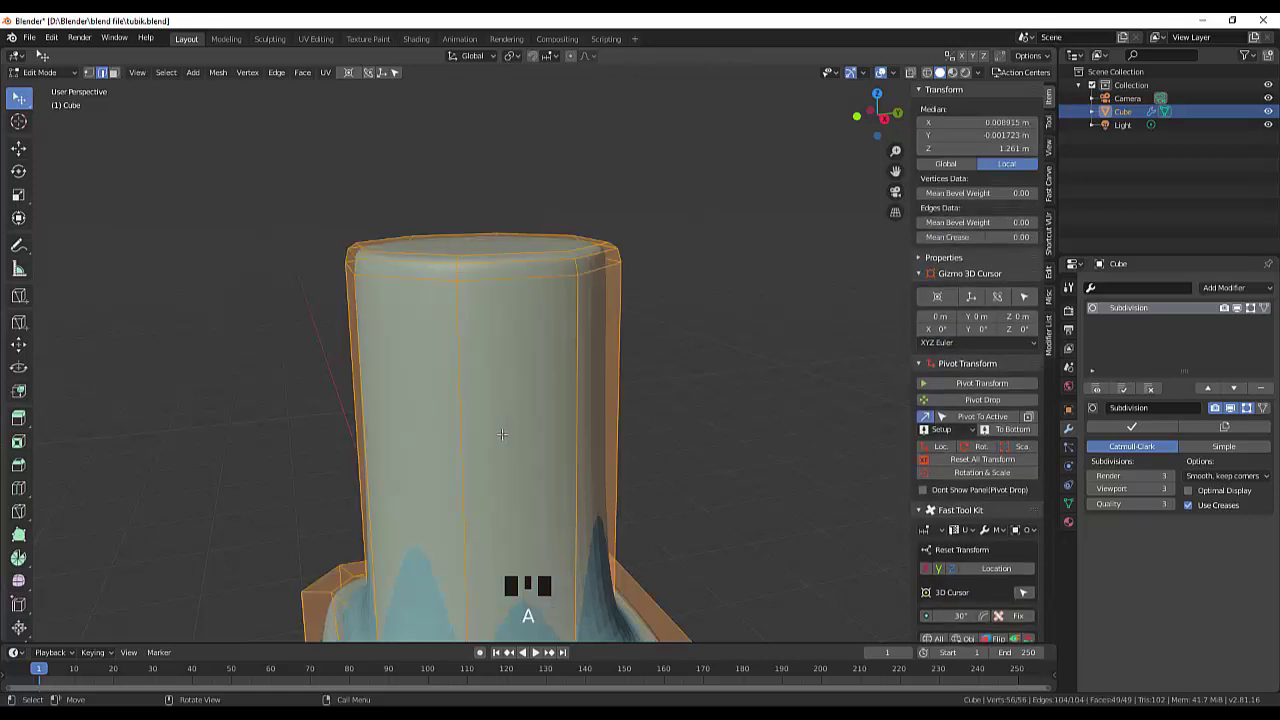
key("ctrl+r")
scroll(521, 396, "down", 6)
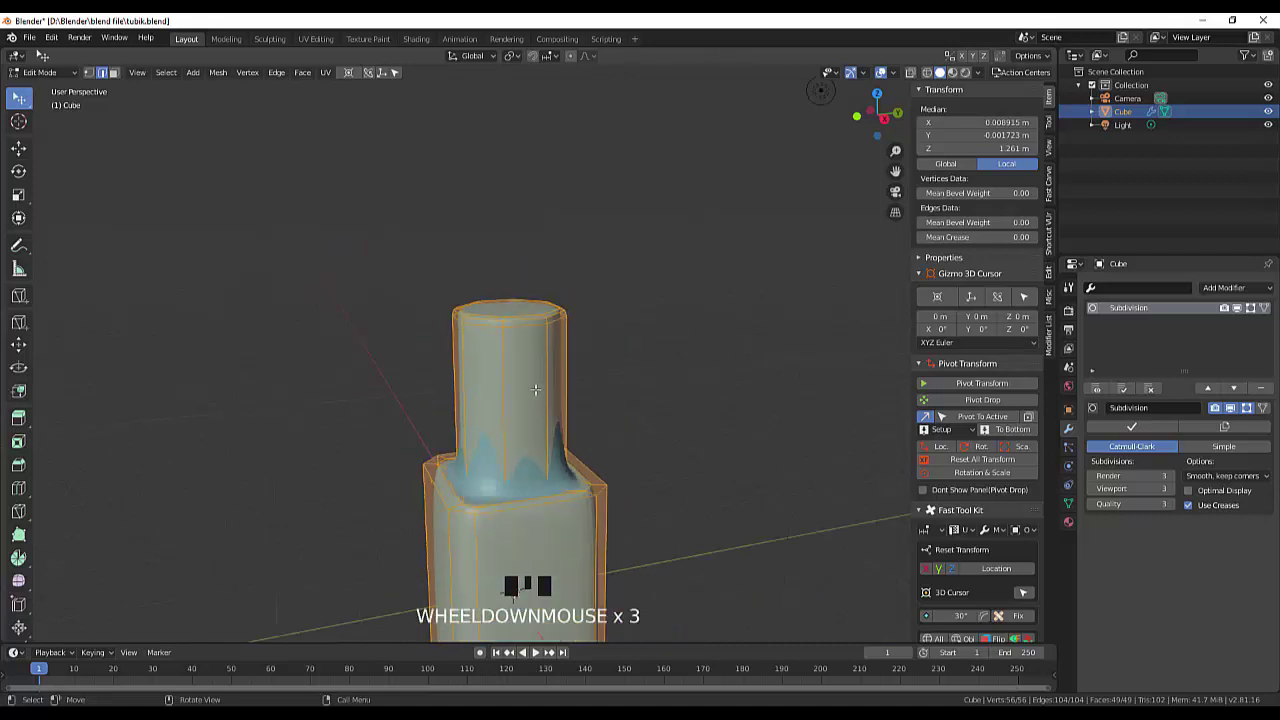
scroll(536, 396, "up", 1)
key("ctrl+r")
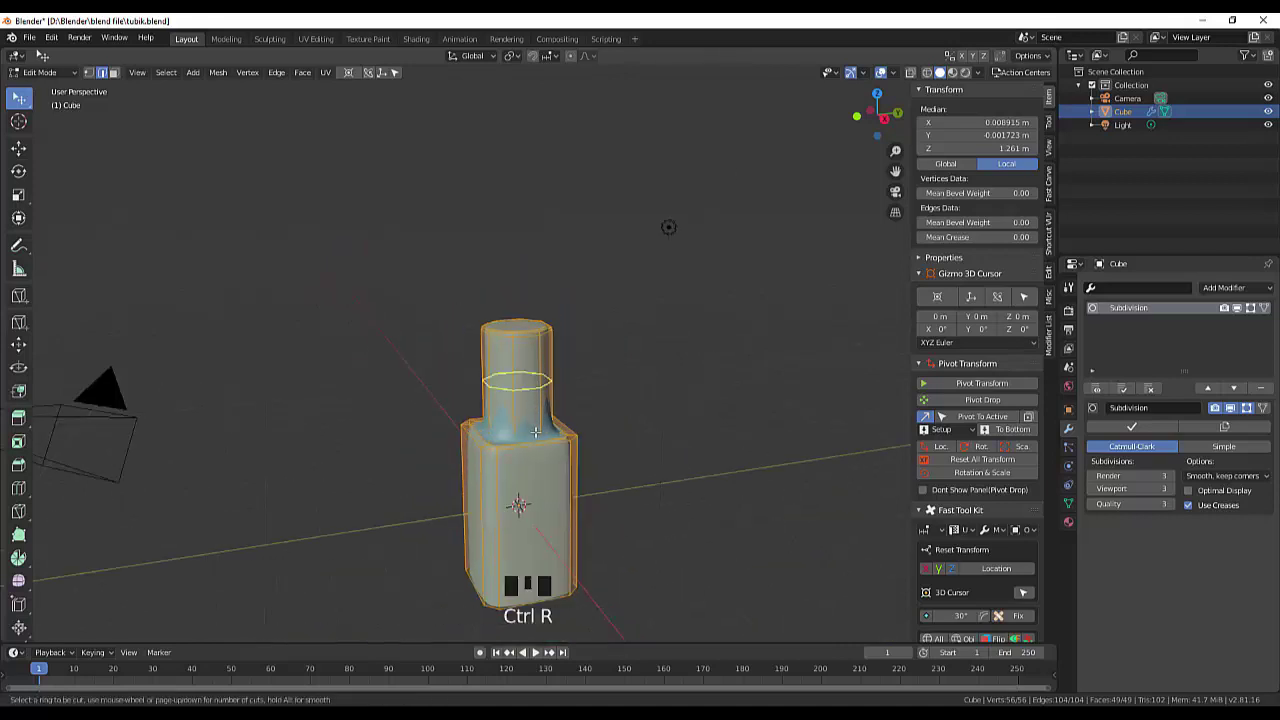
left_click(533, 427)
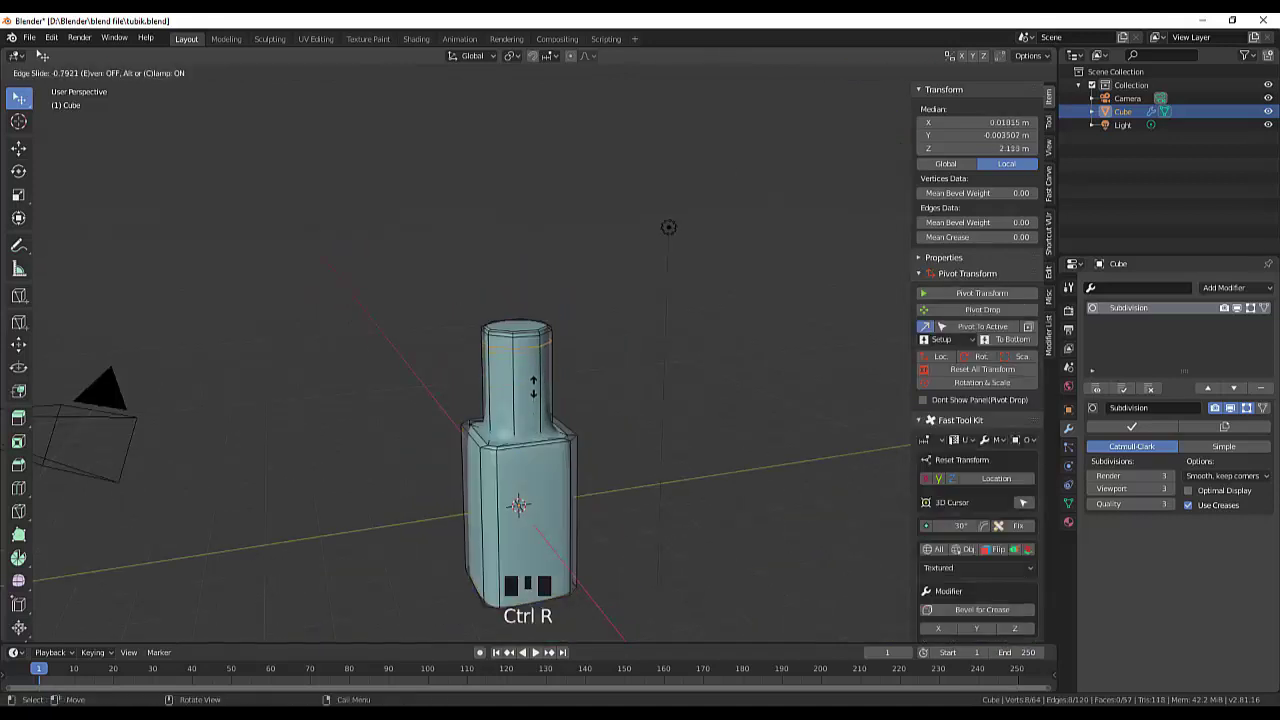
left_click(548, 392)
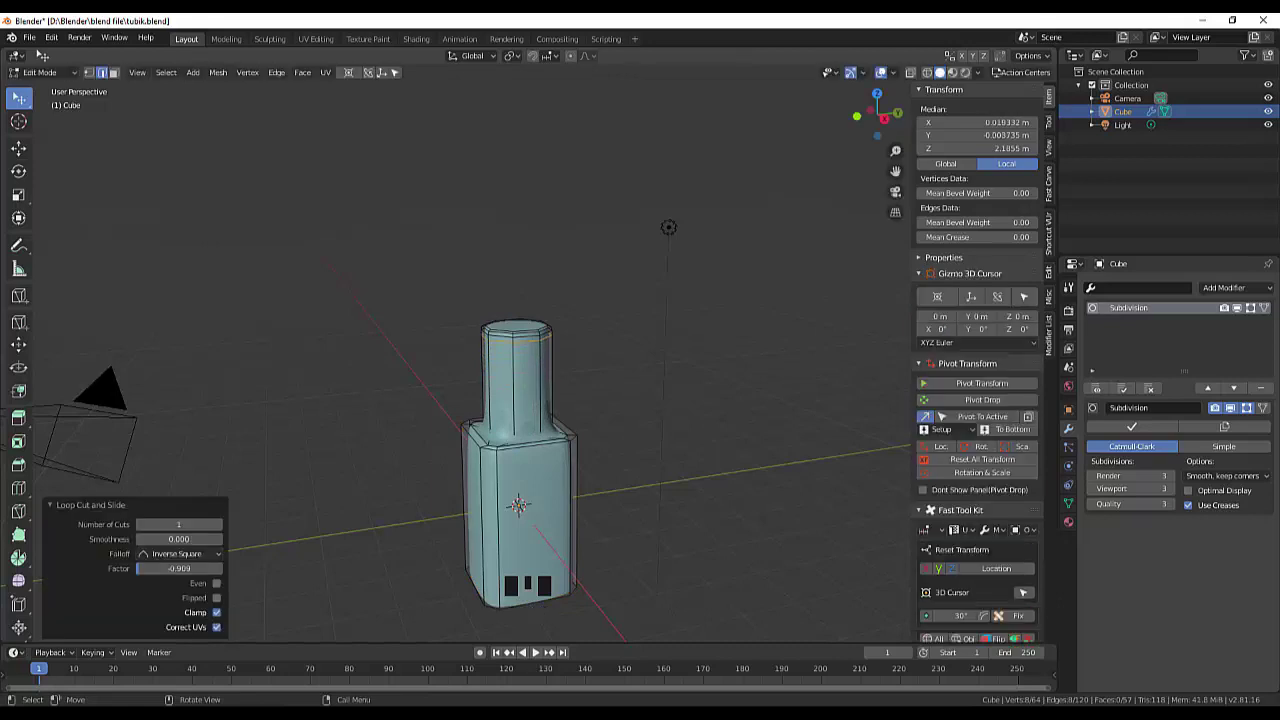
Step: Toggle all modifiers off and on to compare the bottle's shape with the new loop cut near the neck's top
mouse_move(676, 400)
middle_mouse_down()
mouse_move(671, 420)
mouse_move(686, 380)
middle_mouse_up()
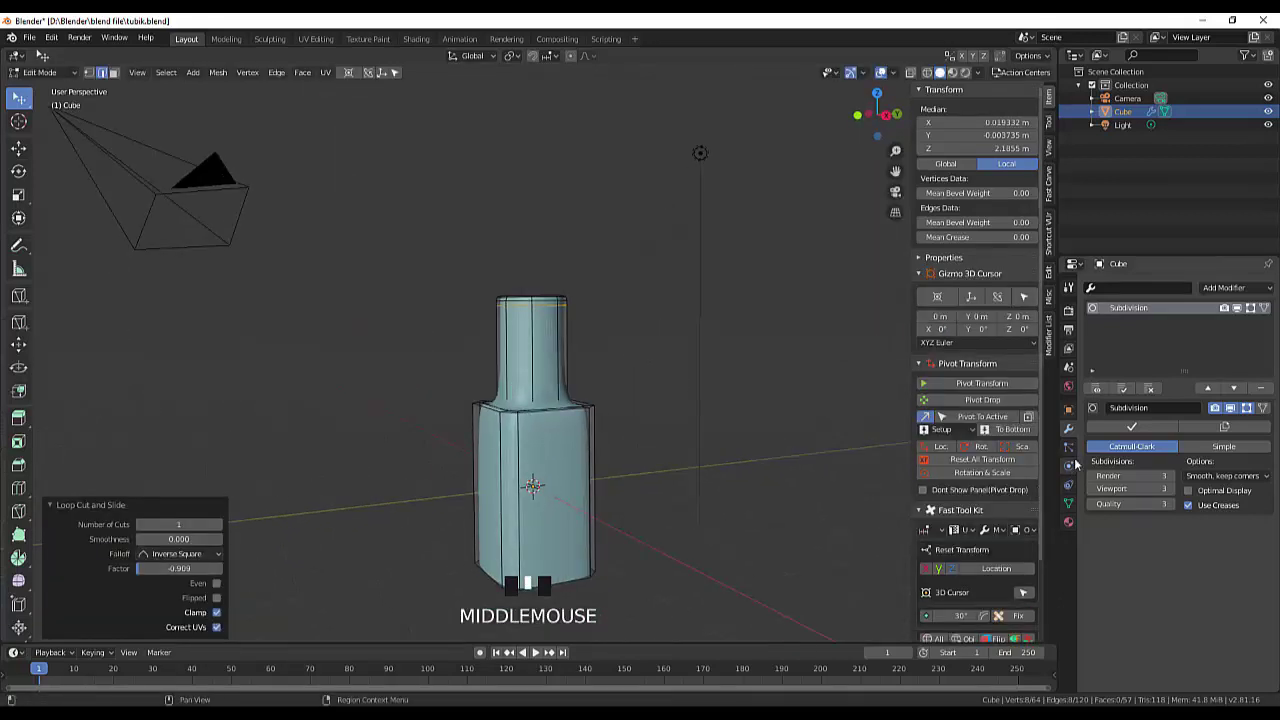
left_click(1096, 388)
left_click(1096, 388)
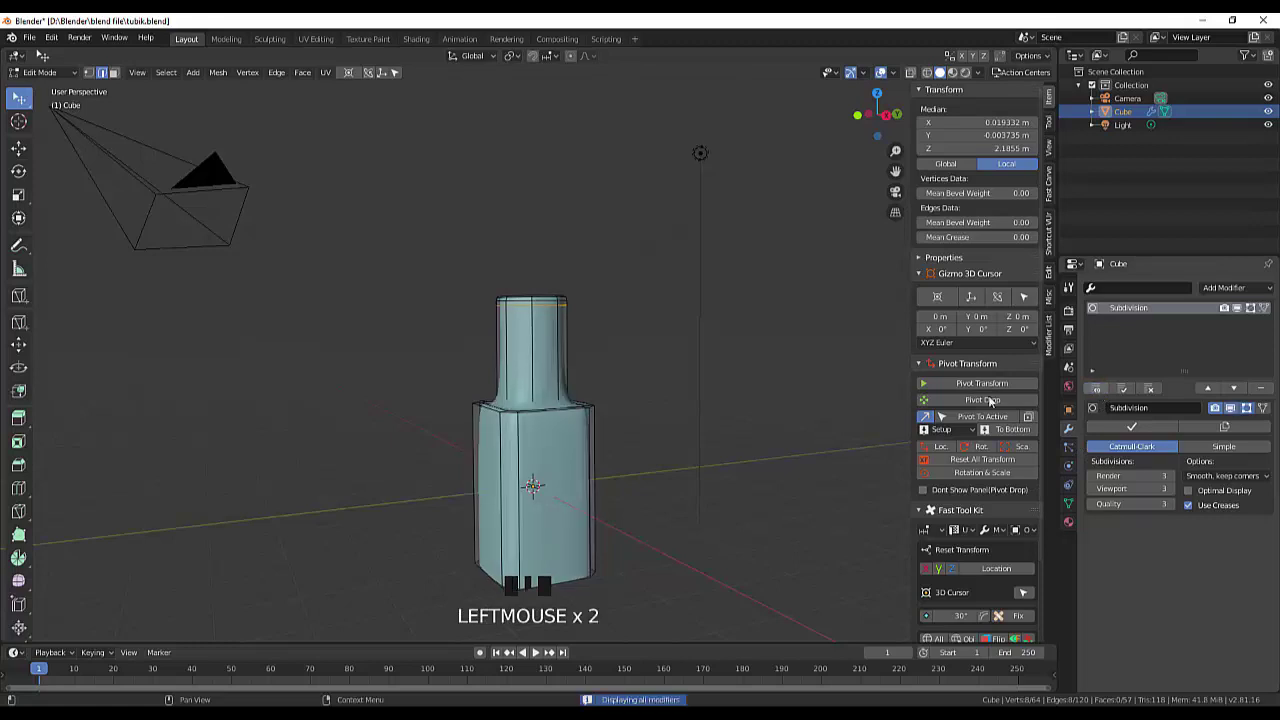
mouse_move(759, 342)
middle_mouse_down()
mouse_move(757, 366)
mouse_move(763, 349)
middle_mouse_up()
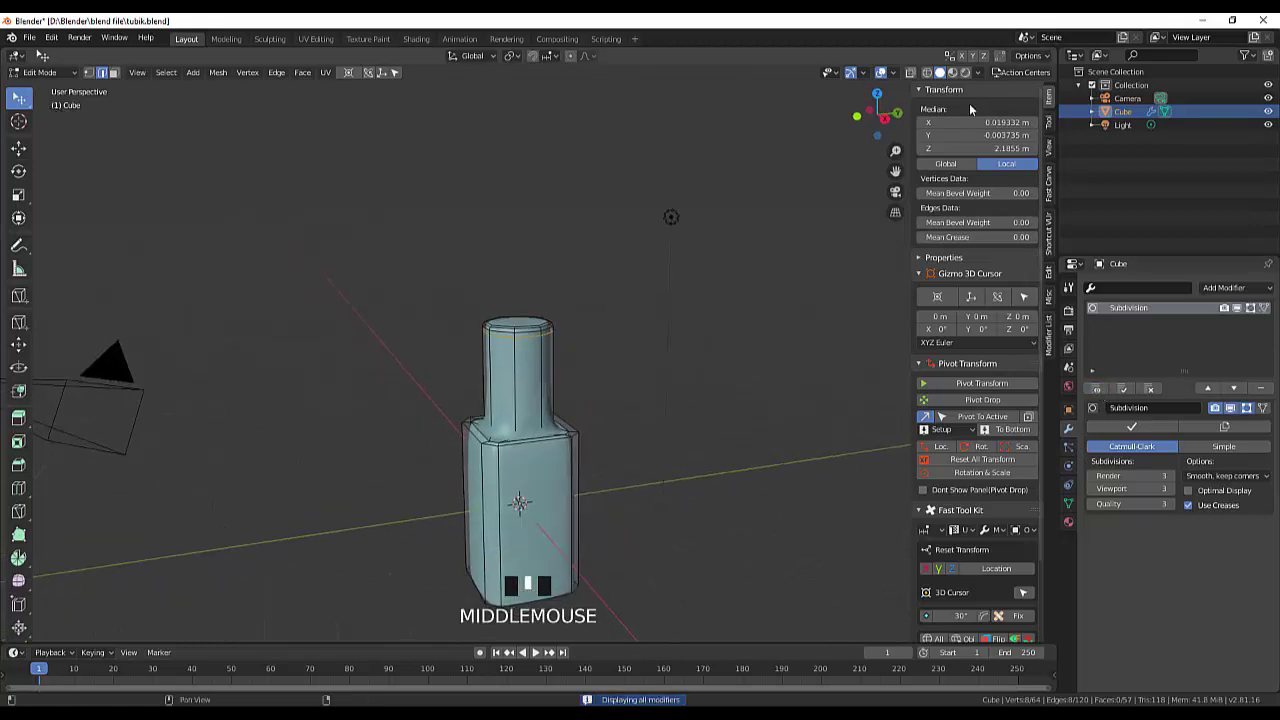
Step: Examine the Viewport Overlays options available in Edit Mode
left_click(890, 73)
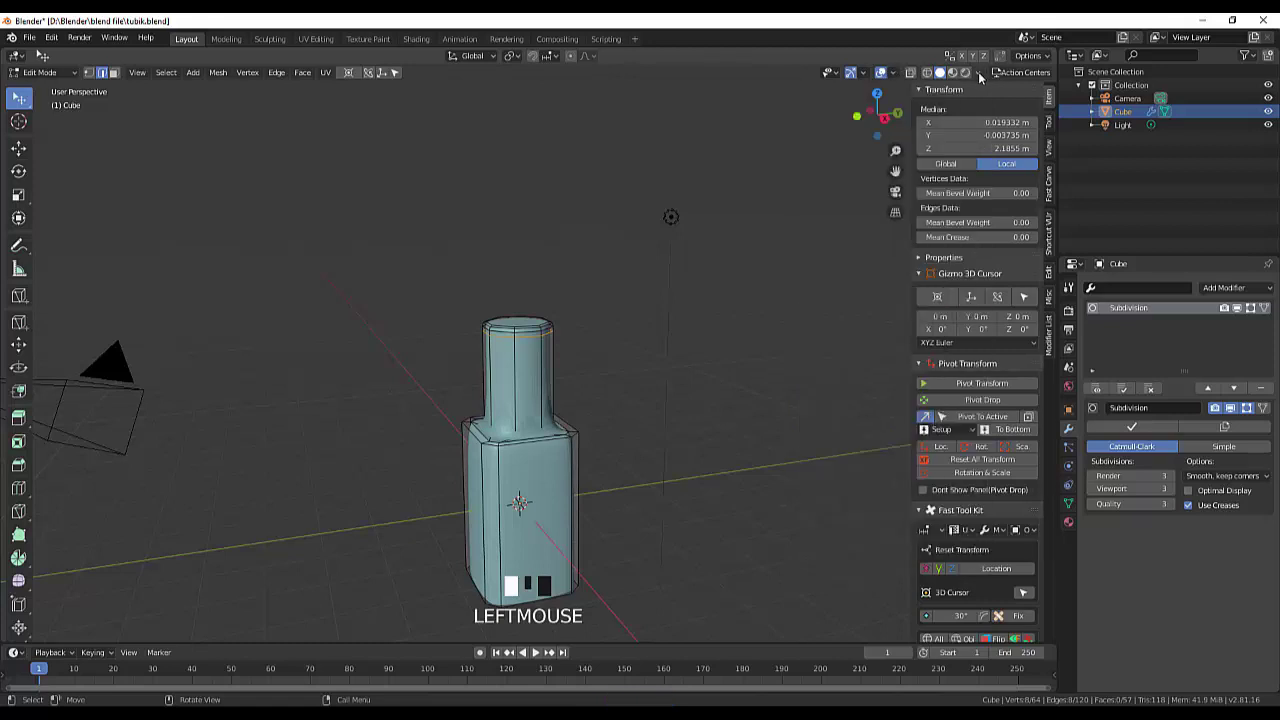
left_click(979, 74)
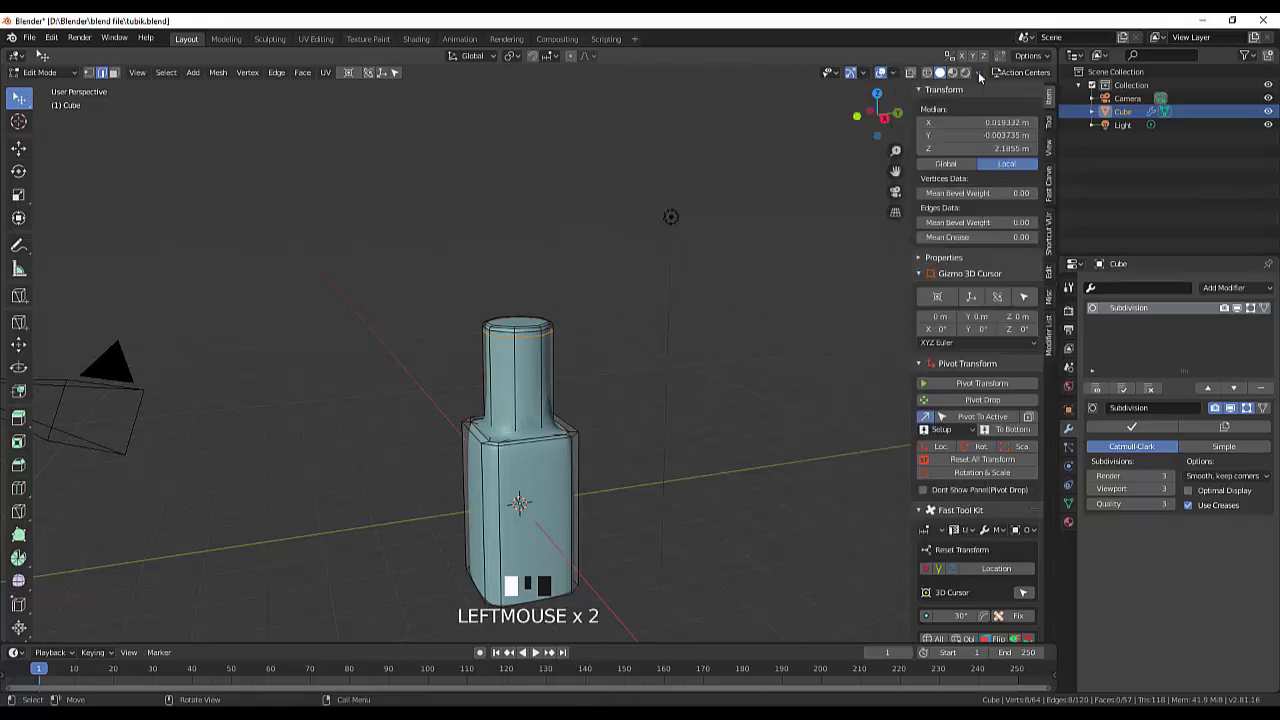
left_click(893, 74)
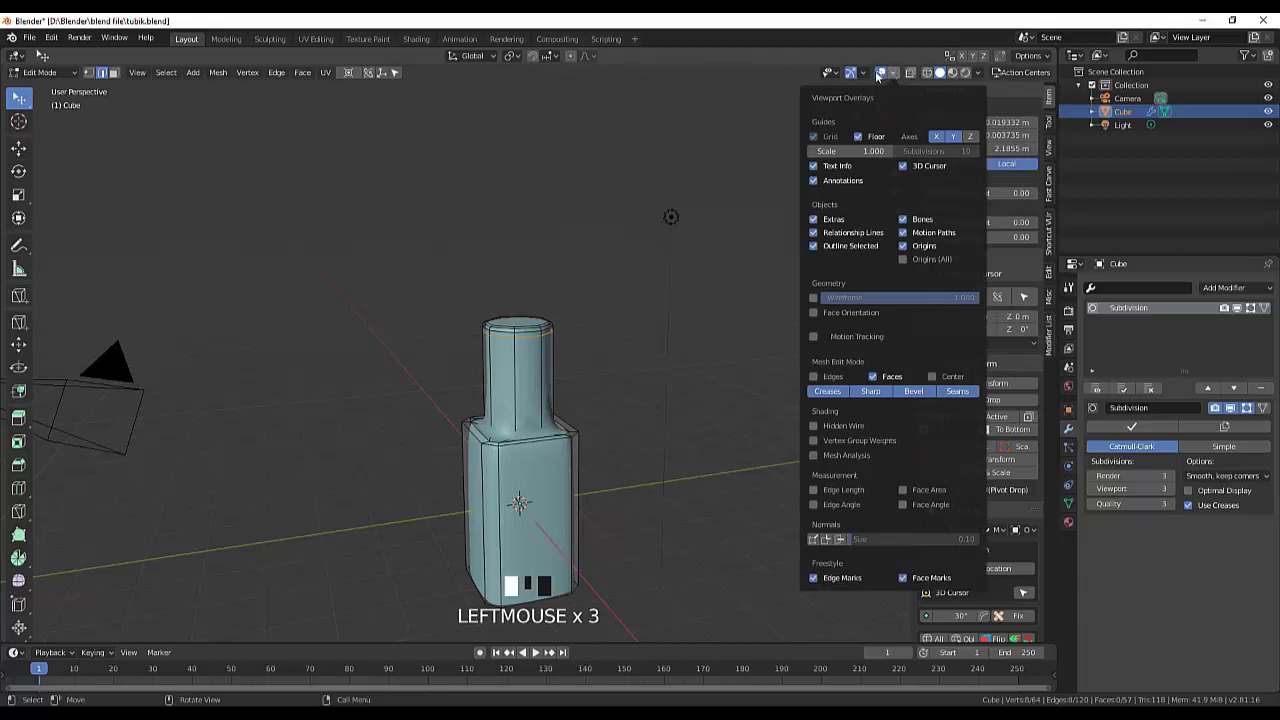
left_click(865, 75)
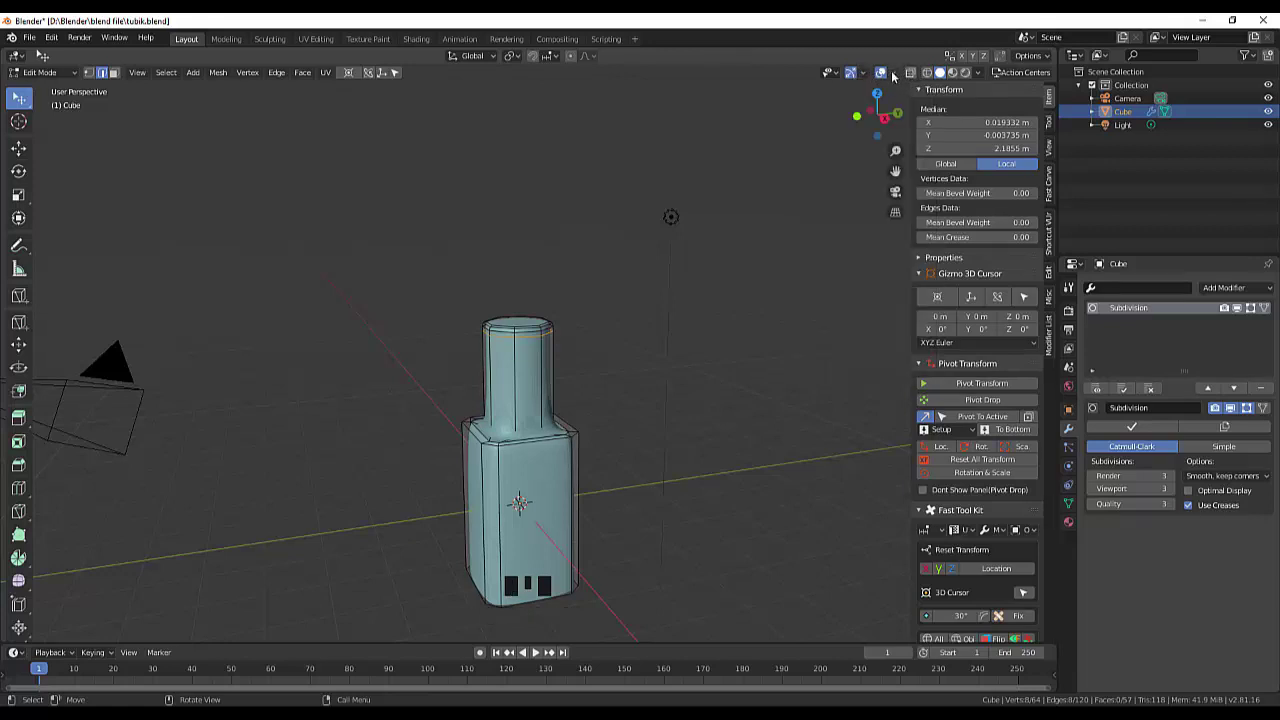
left_click(894, 74)
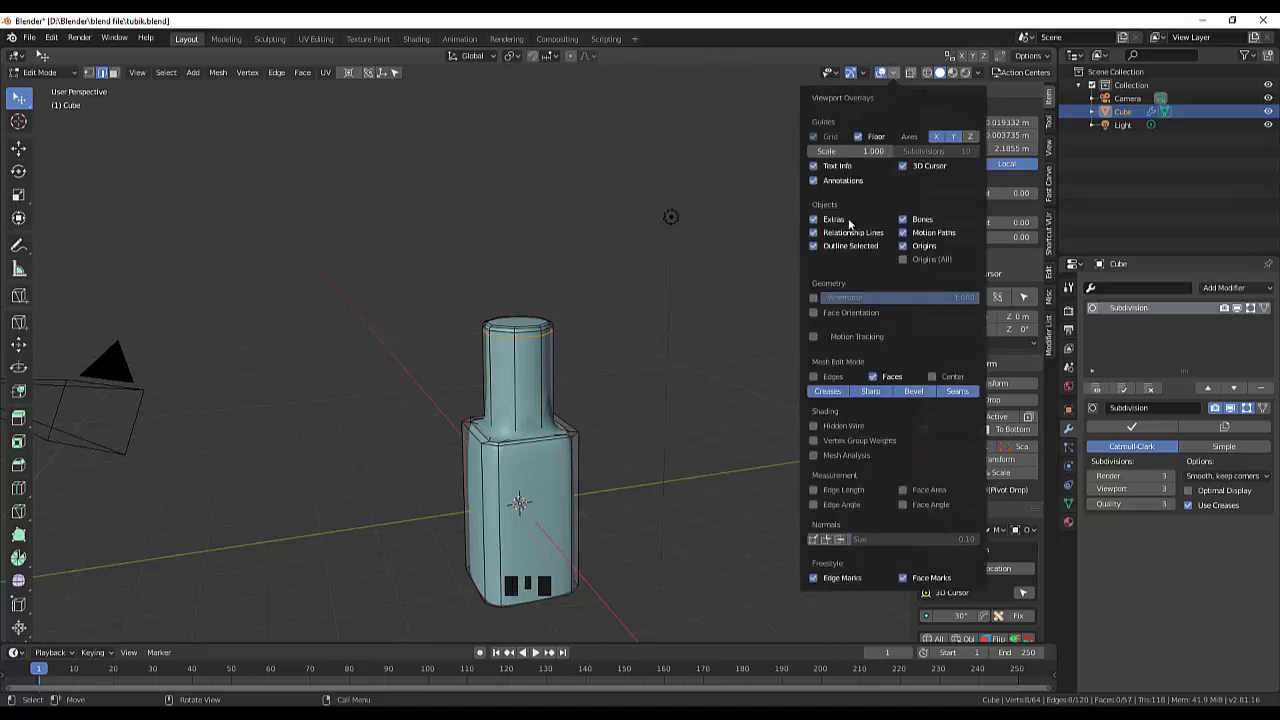
Step: Switch to Object Mode, examine the Wireframe setting in the Viewport Overlays, and deselect the bottle to view its smooth shape
left_click(40, 72)
left_click(40, 88)
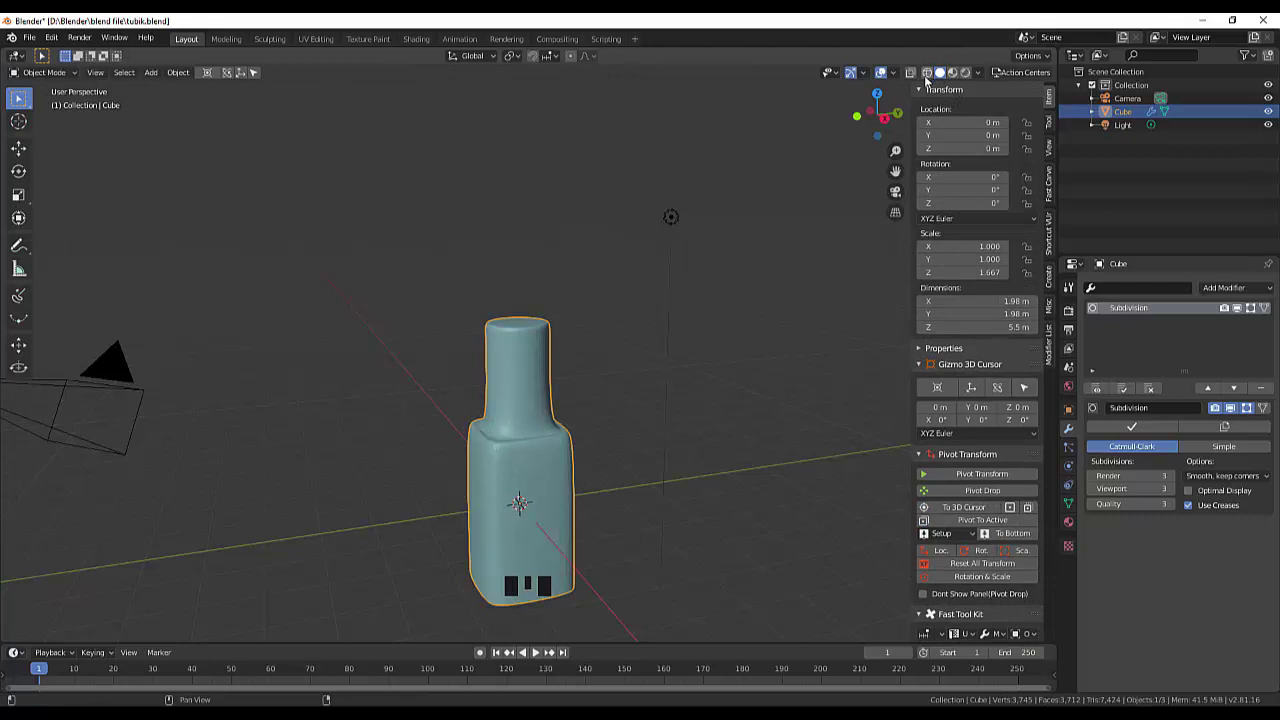
left_click(895, 74)
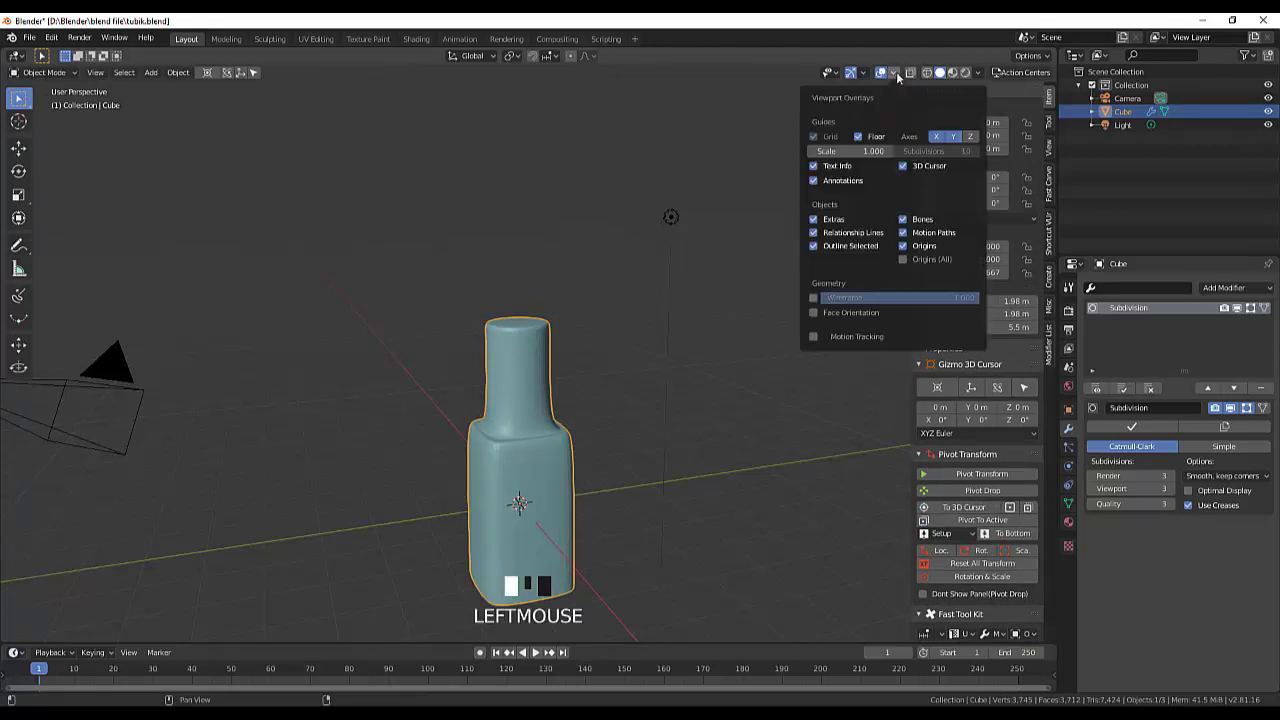
left_click(814, 298)
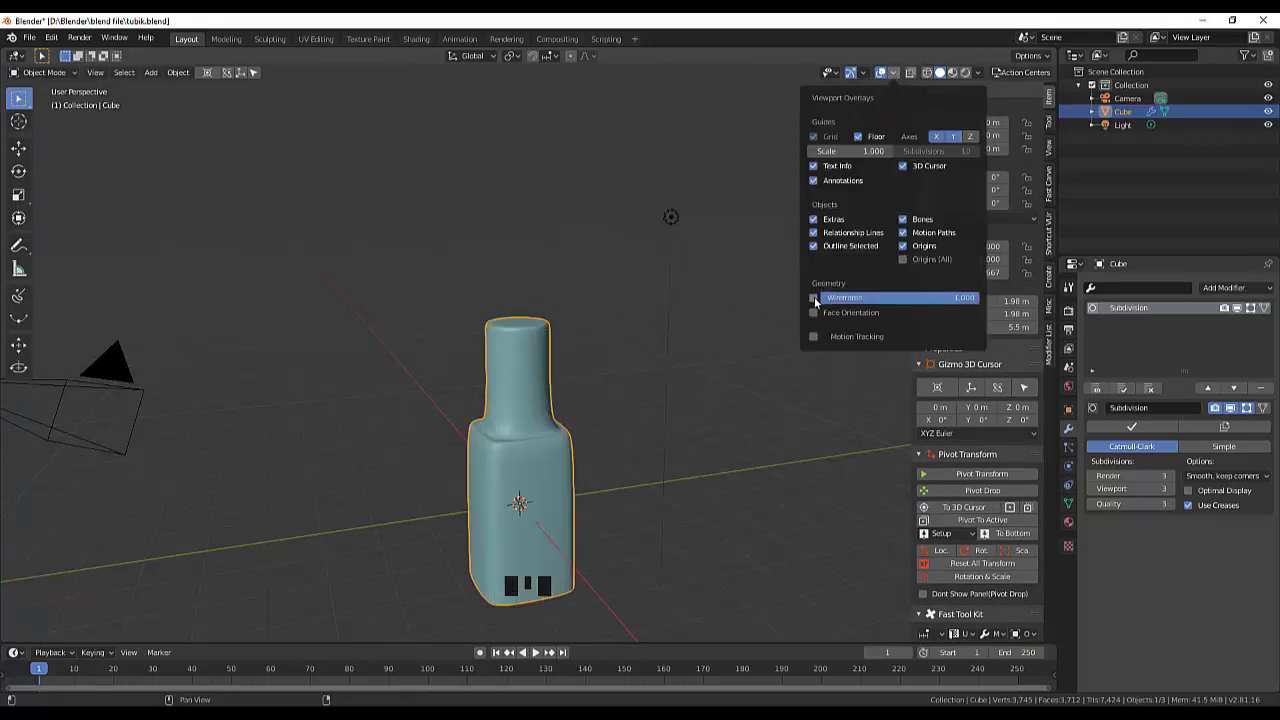
left_click(610, 290)
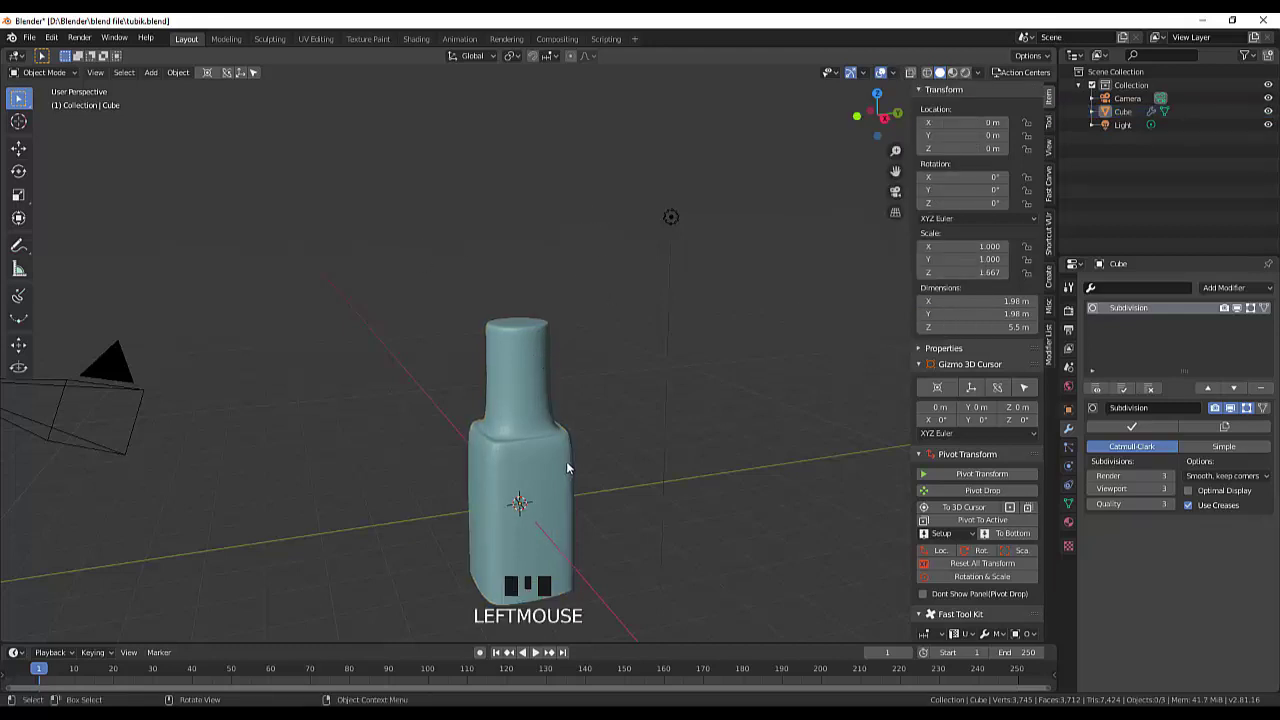
scroll(566, 461, "up", 2)
scroll(563, 446, "down", 2)
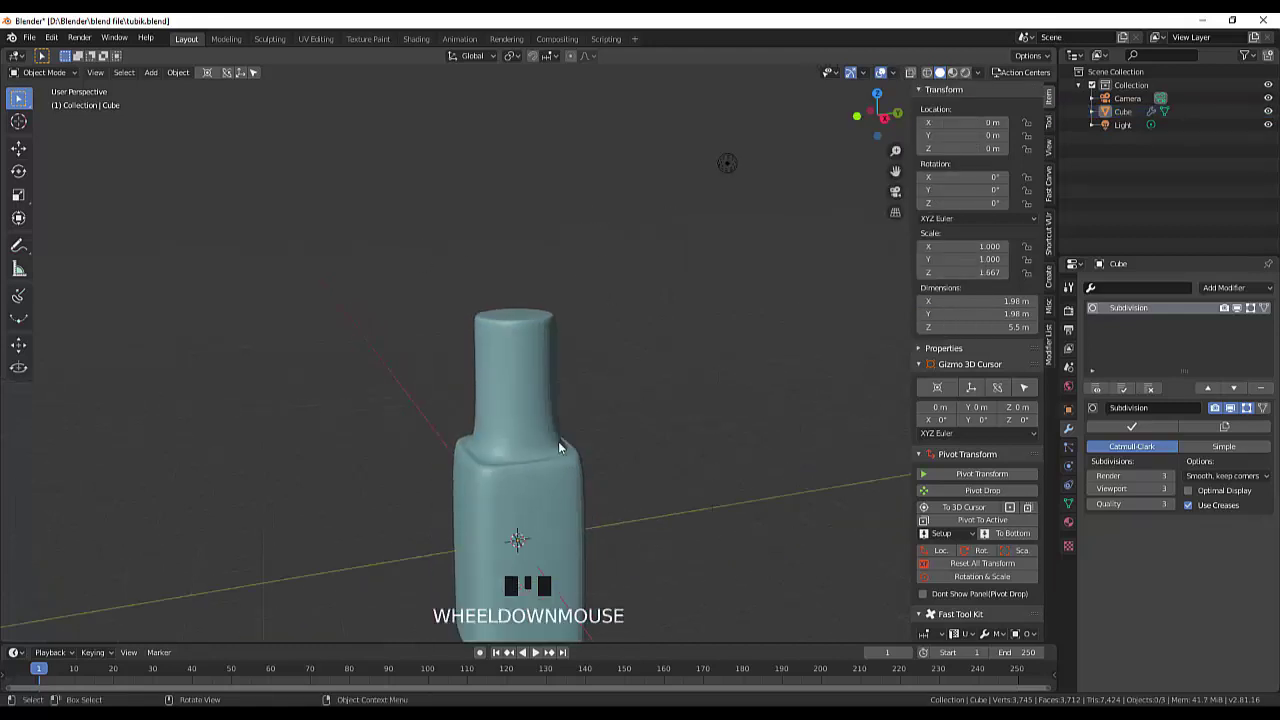
Step: Return to Edit Mode and inspect the bottle's cage from several angles, especially where the neck meets the body
left_click(38, 72)
left_click(40, 101)
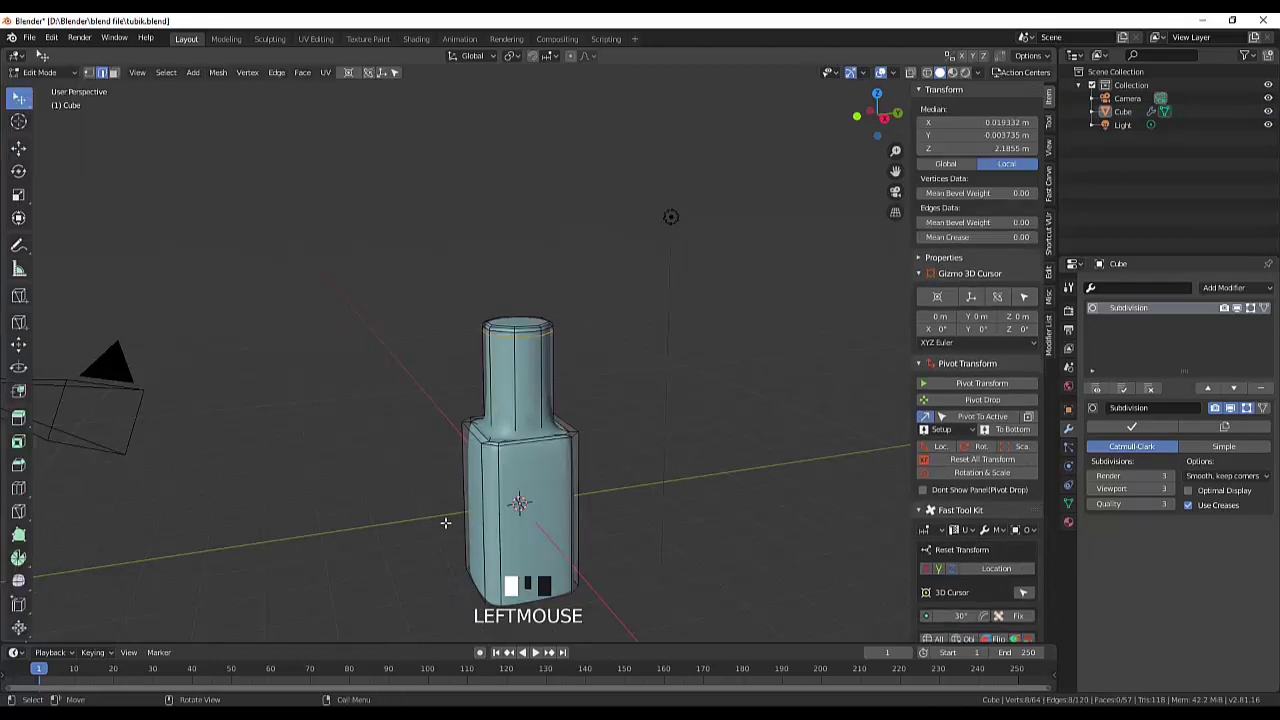
middle_click_drag(654, 543, 654, 523)
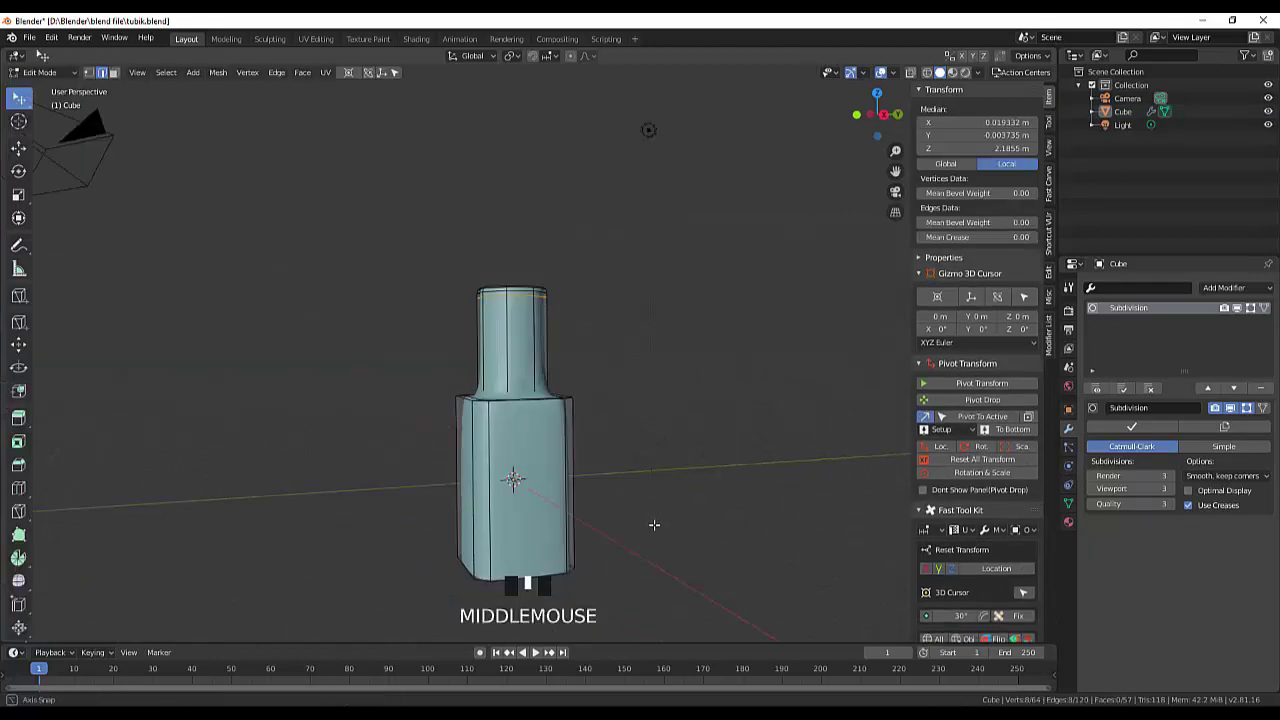
scroll(652, 510, "up", 1)
scroll(634, 440, "down", 3)
middle_click_drag(631, 423, 563, 477)
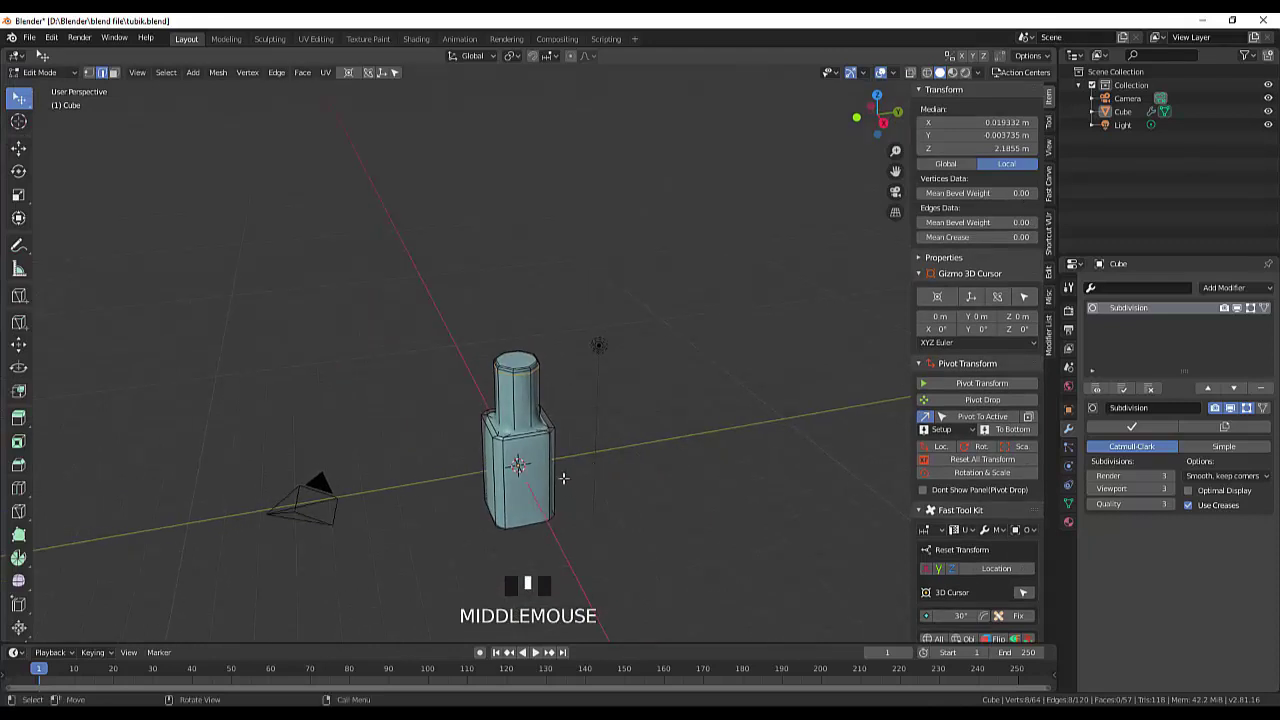
scroll(553, 459, "up", 4)
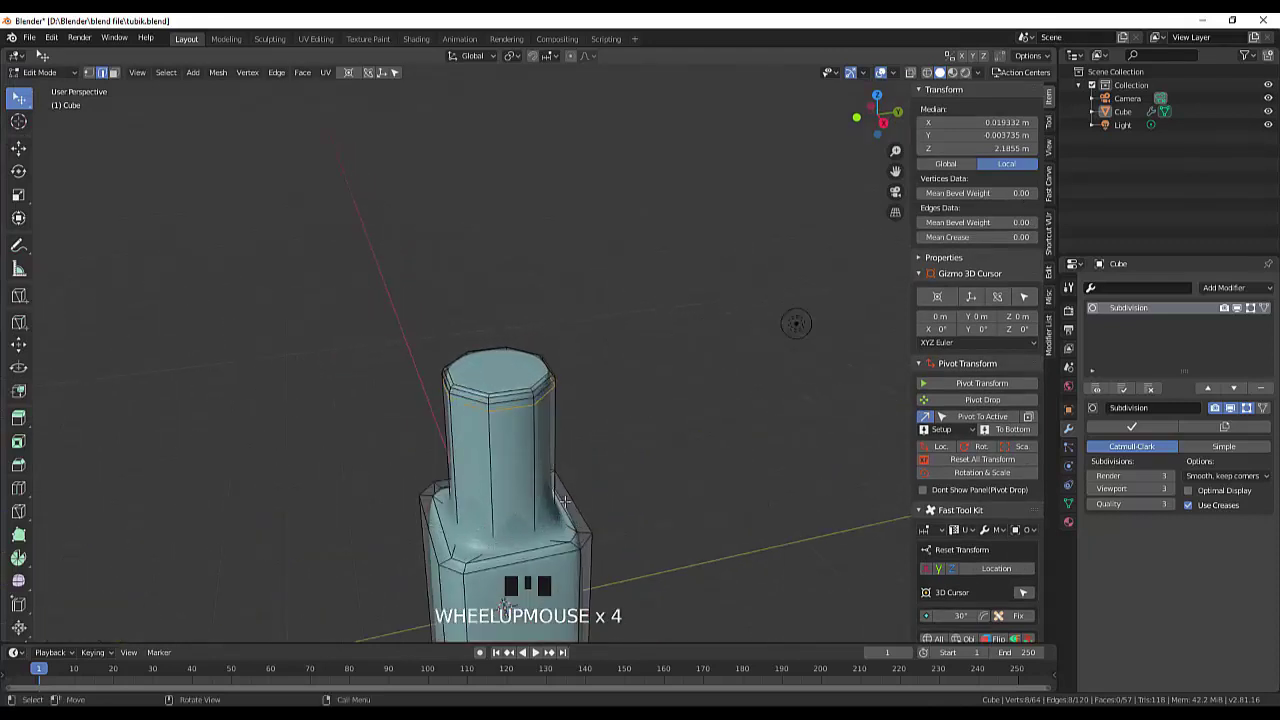
middle_click_drag(651, 528, 647, 510)
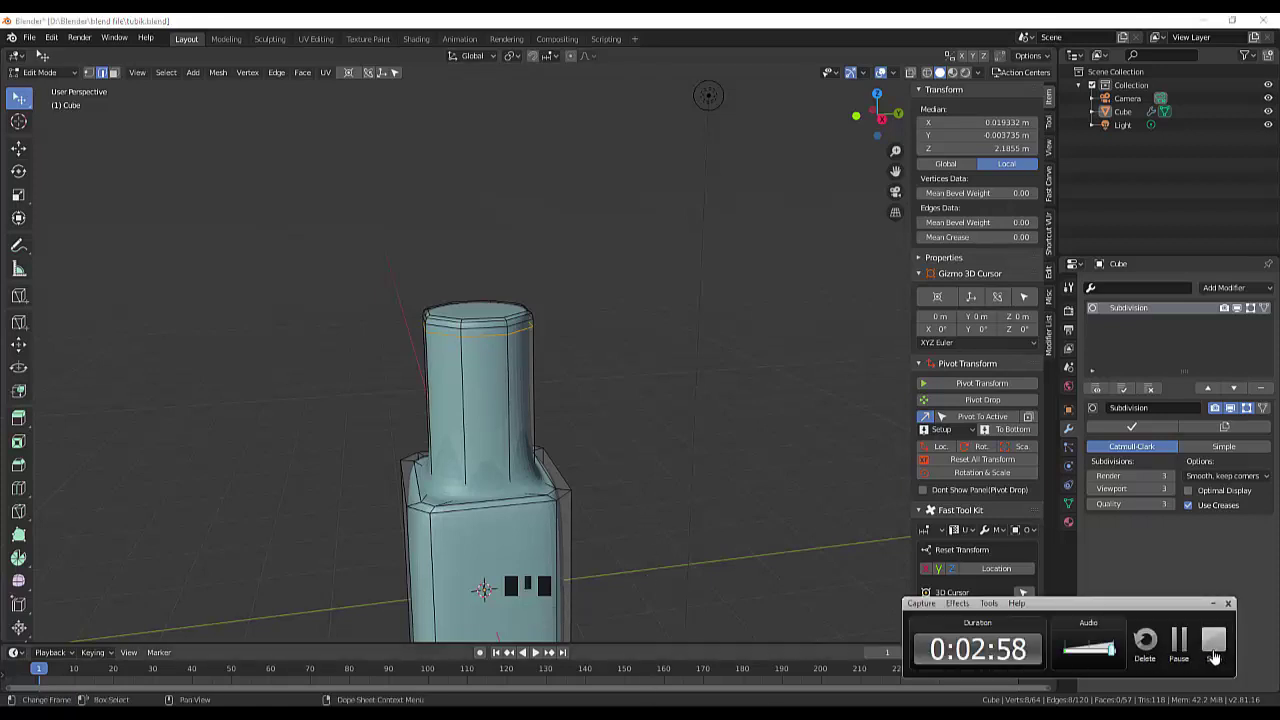
Step: Hide all modifiers and select the edge loop where the neck meets the body
key("ctrl+alt+h")
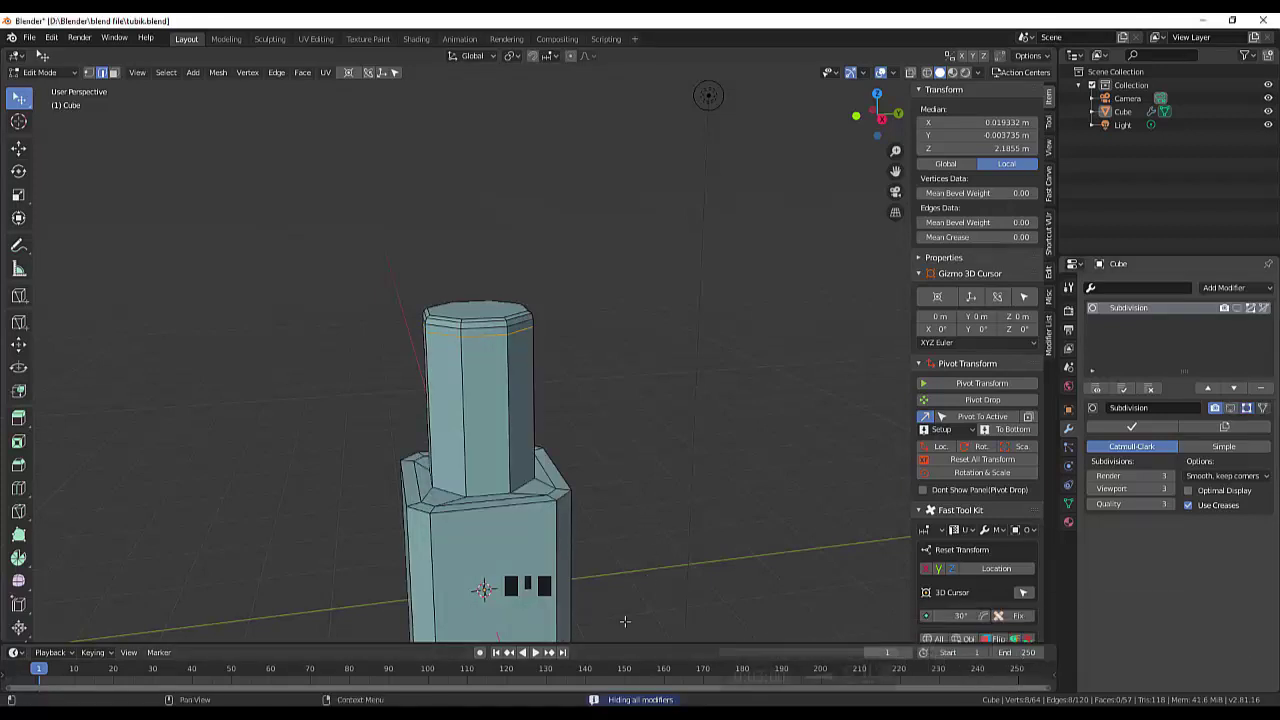
left_click(480, 495)
left_click(495, 499, "alt")
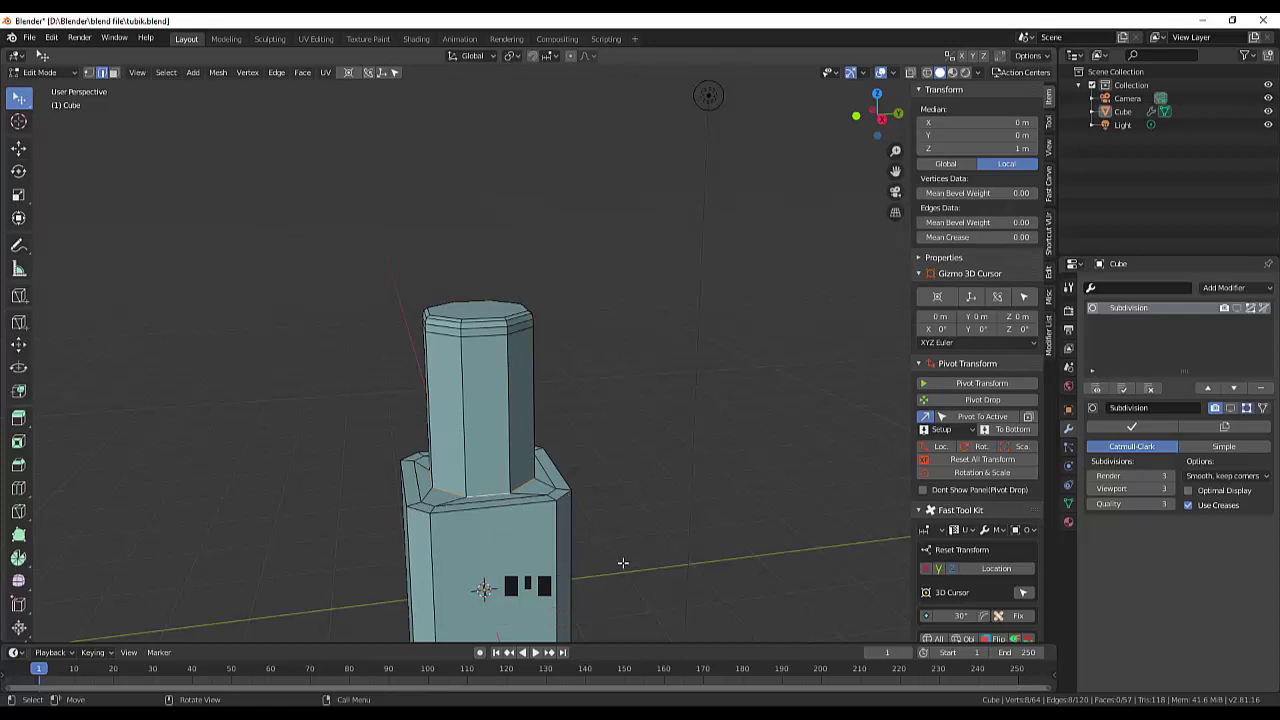
key("ctrl")
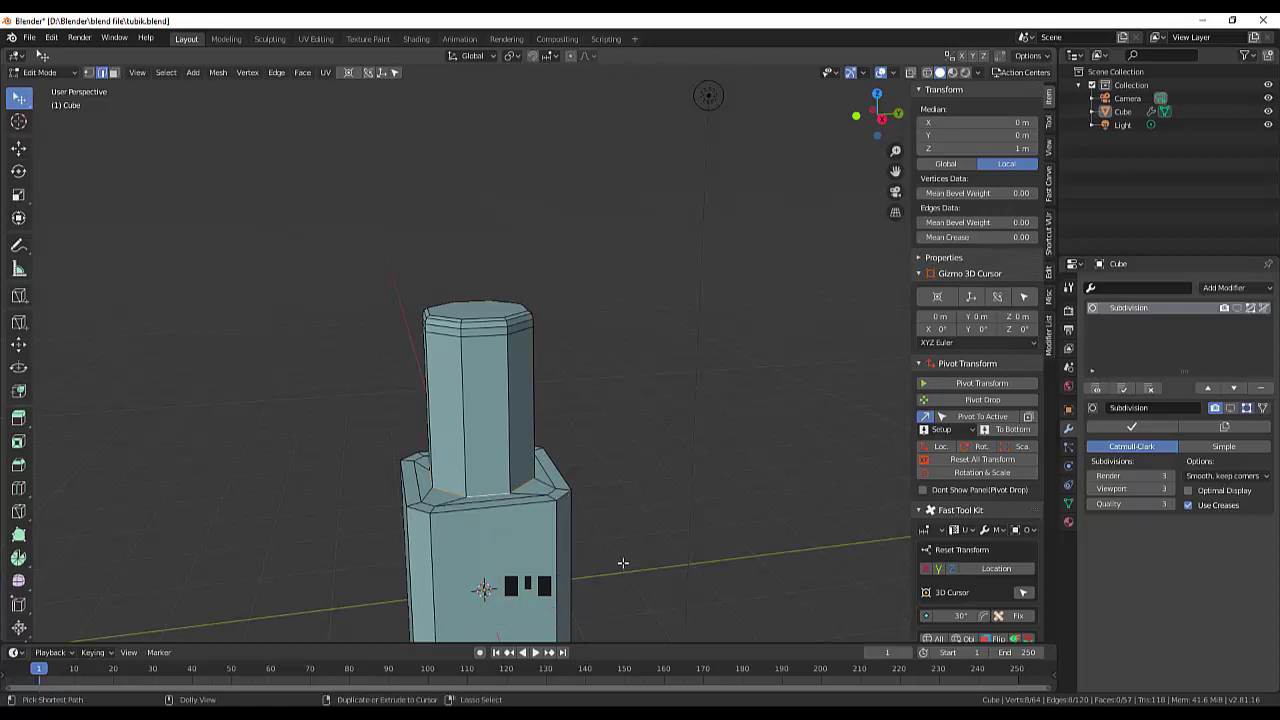
key("shift+ctrl+b")
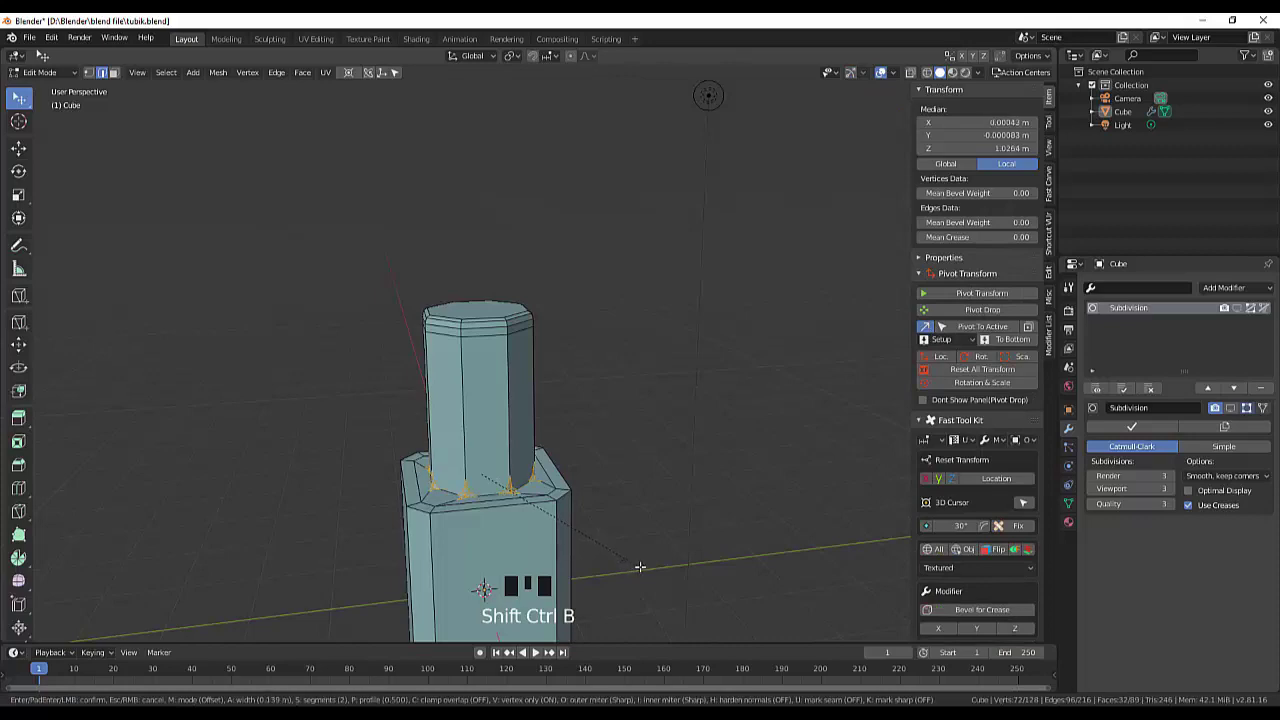
right_click(640, 567)
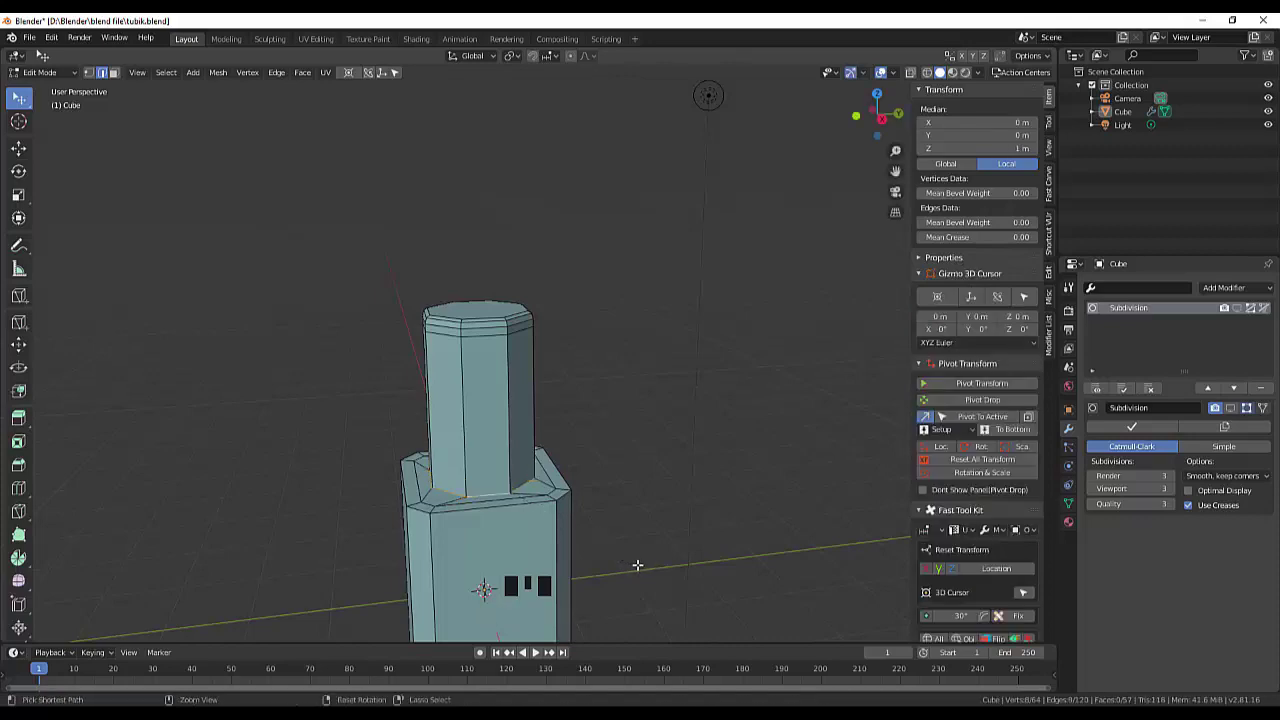
Step: Bevel the selected loop at the neck's base with 3 segments and a width of about 0.049 m, and display all modifiers
key("ctrl+b")
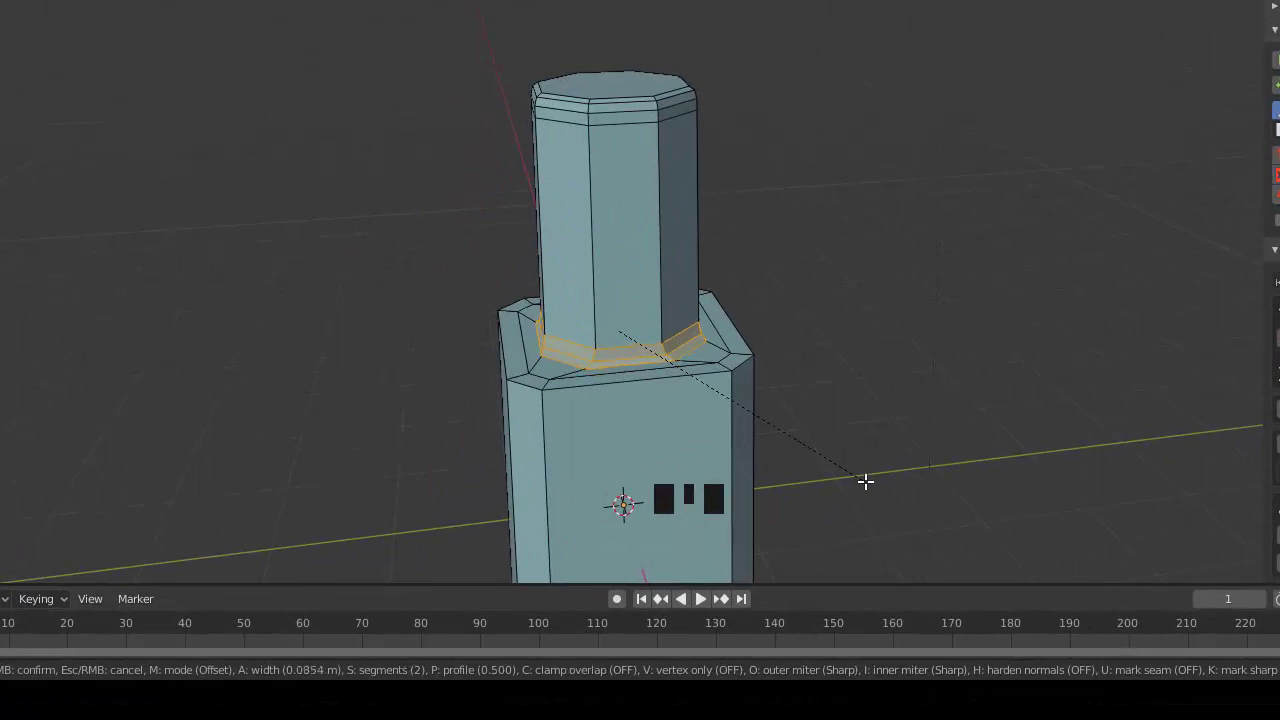
scroll(865, 482, "up", 1)
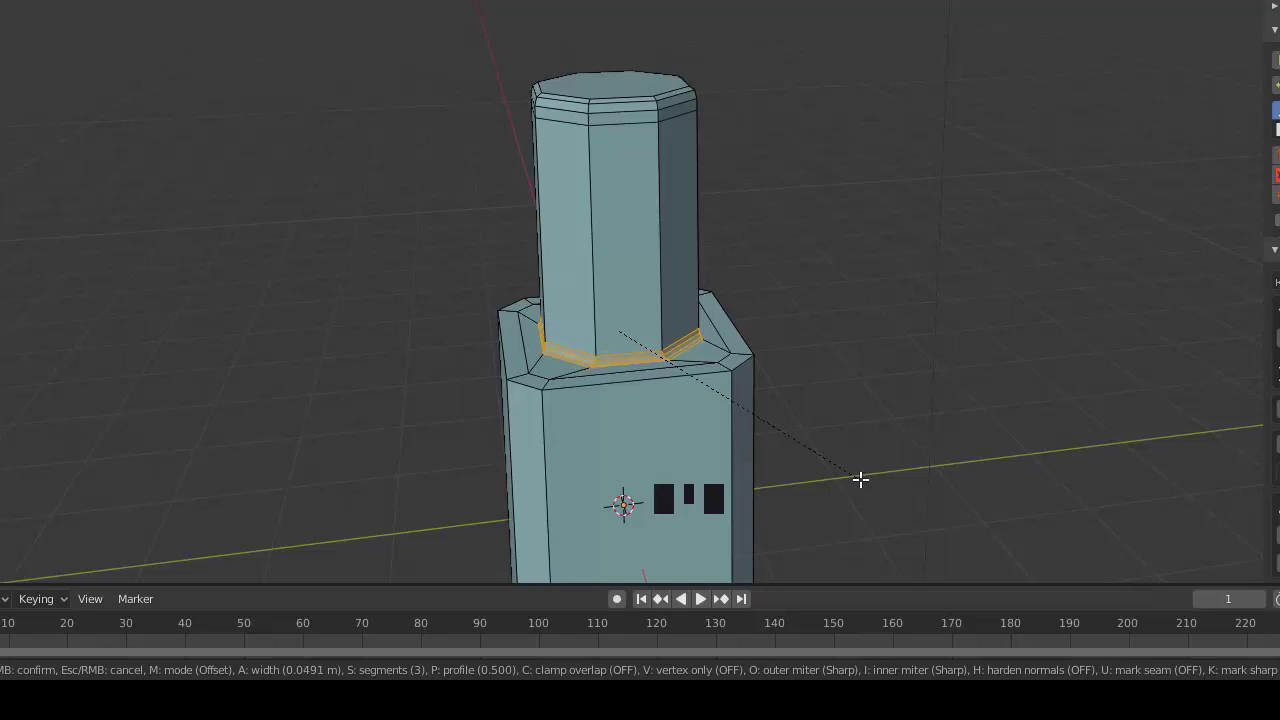
left_click(860, 480)
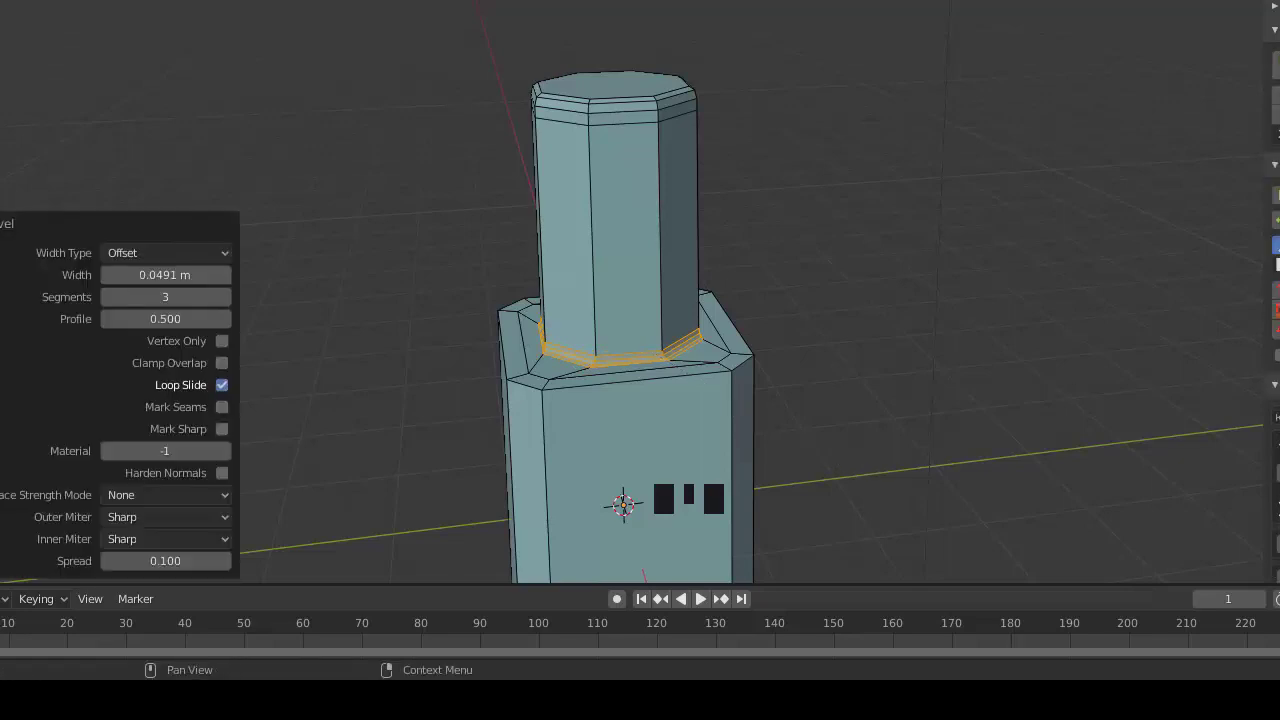
left_click(982, 361)
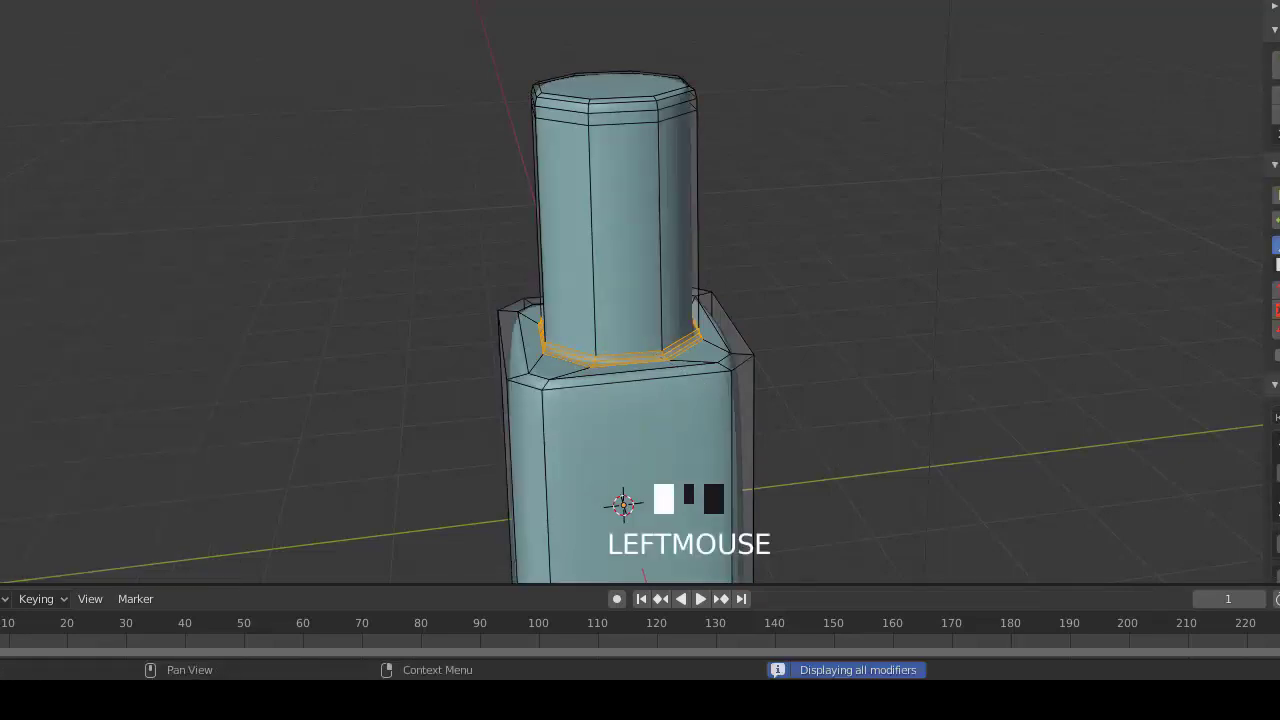
Step: Switch to Object Mode and inspect the smoothed bottle and its sharper neck base from several angles and distances
left_click(984, 355)
middle_click_drag(986, 349, 94, 87)
left_click(94, 87)
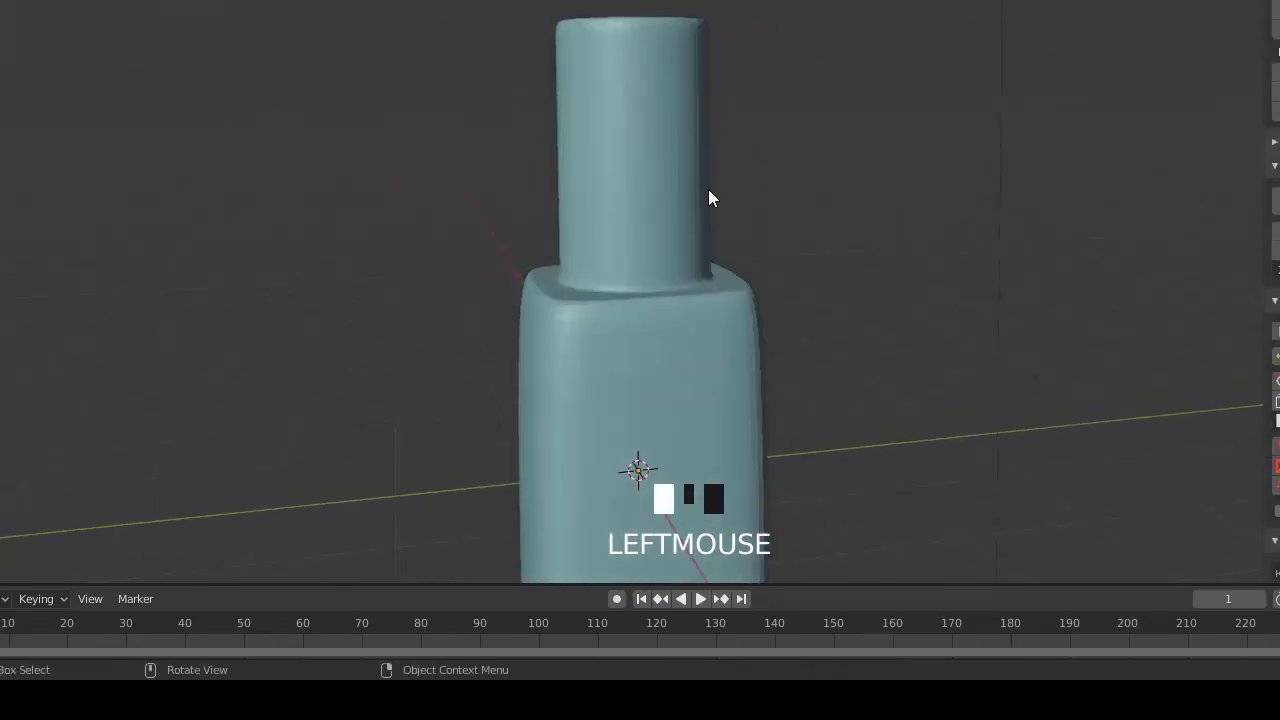
mouse_move(709, 194)
middle_mouse_down()
mouse_move(734, 225)
mouse_move(635, 309)
middle_mouse_up()
middle_click_drag(706, 370, 665, 300)
scroll(697, 325, "down", 4)
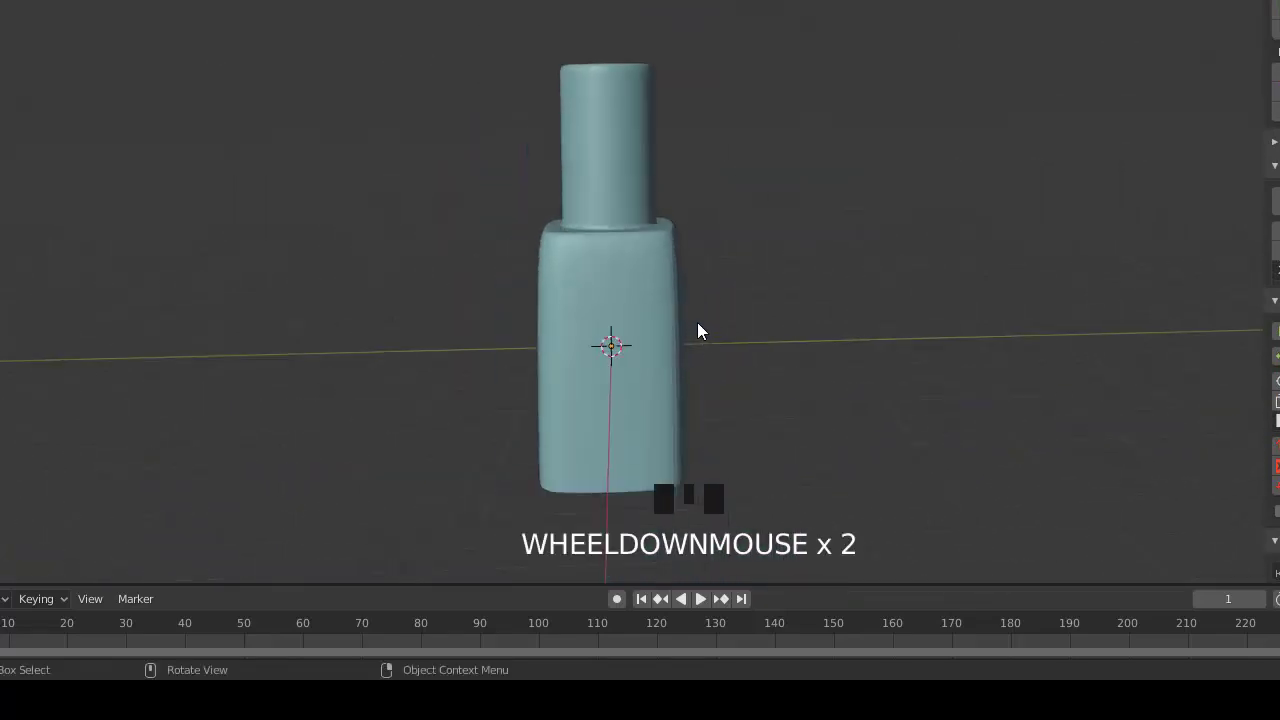
scroll(698, 327, "up", 4)
scroll(698, 327, "down", 2)
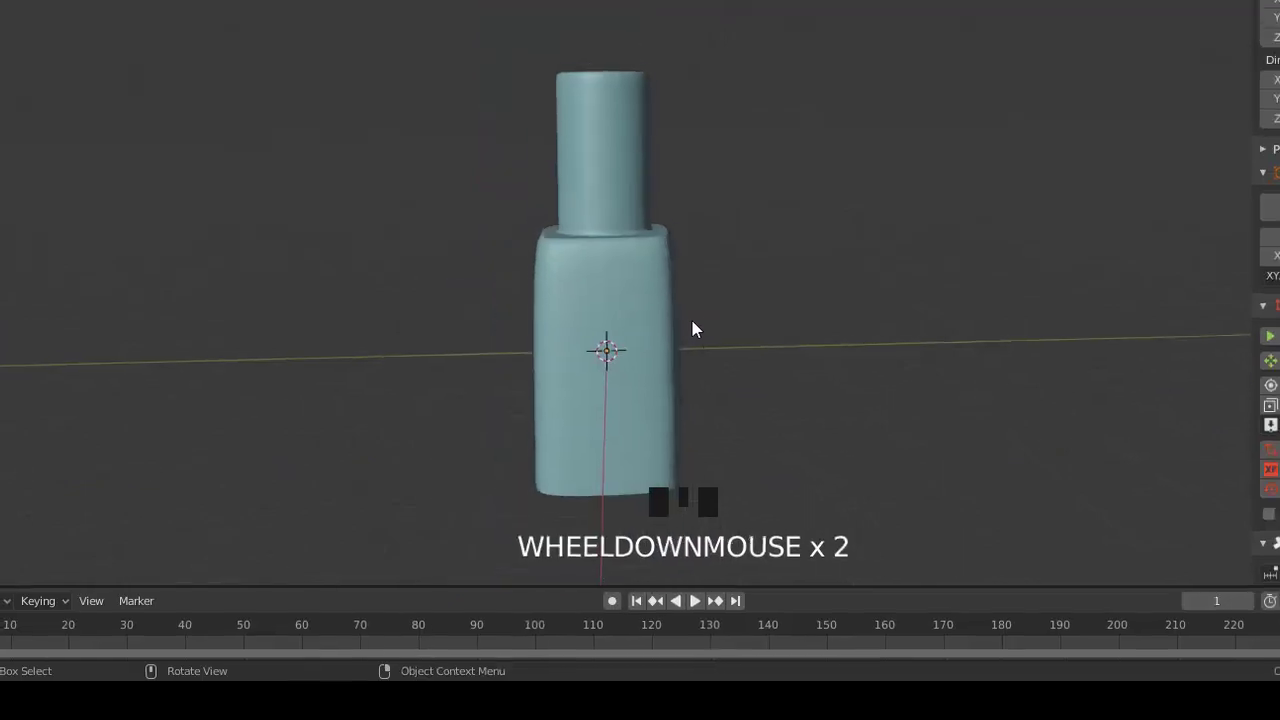
middle_click_drag(690, 316, 727, 326)
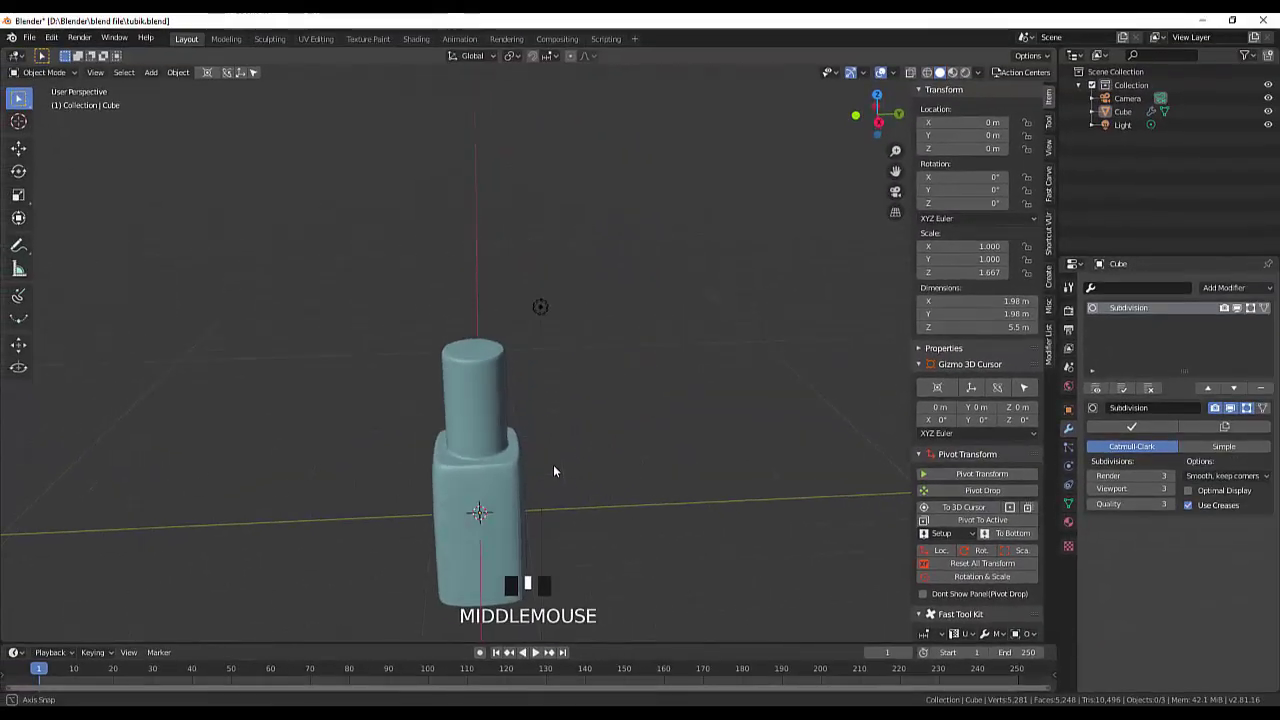
middle_click_drag(553, 471, 556, 439)
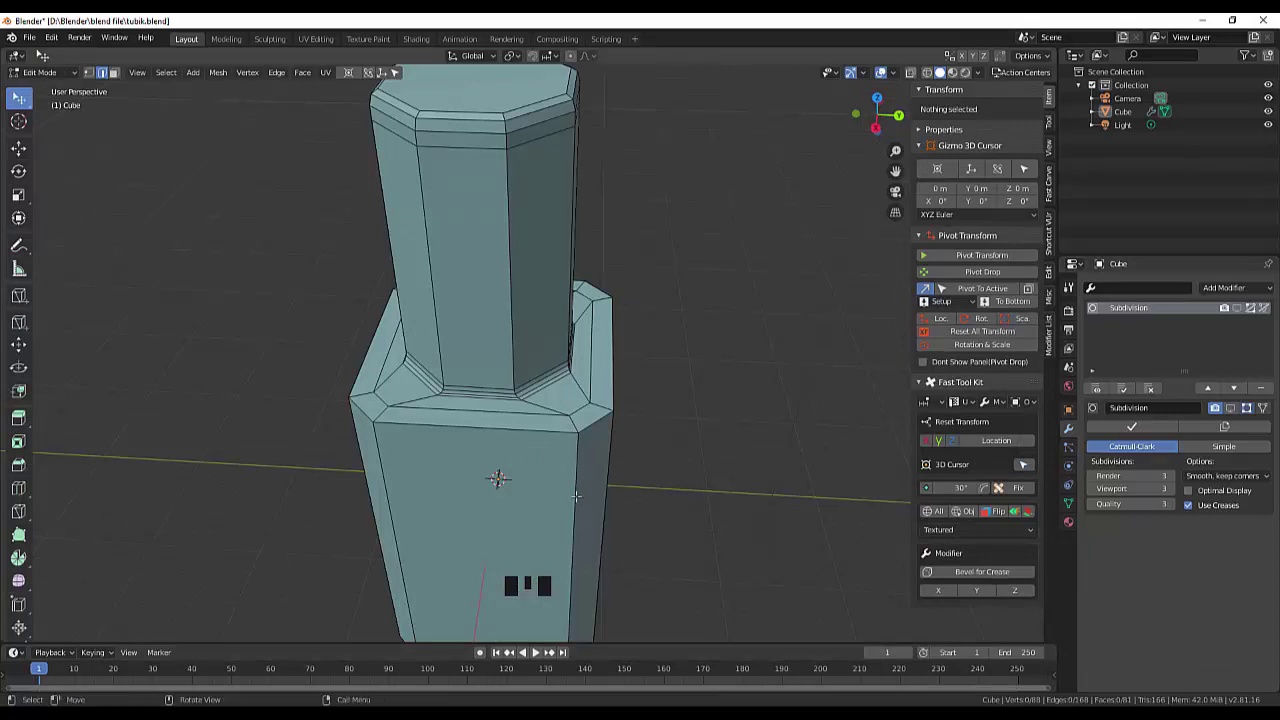
left_click(576, 494, "shift")
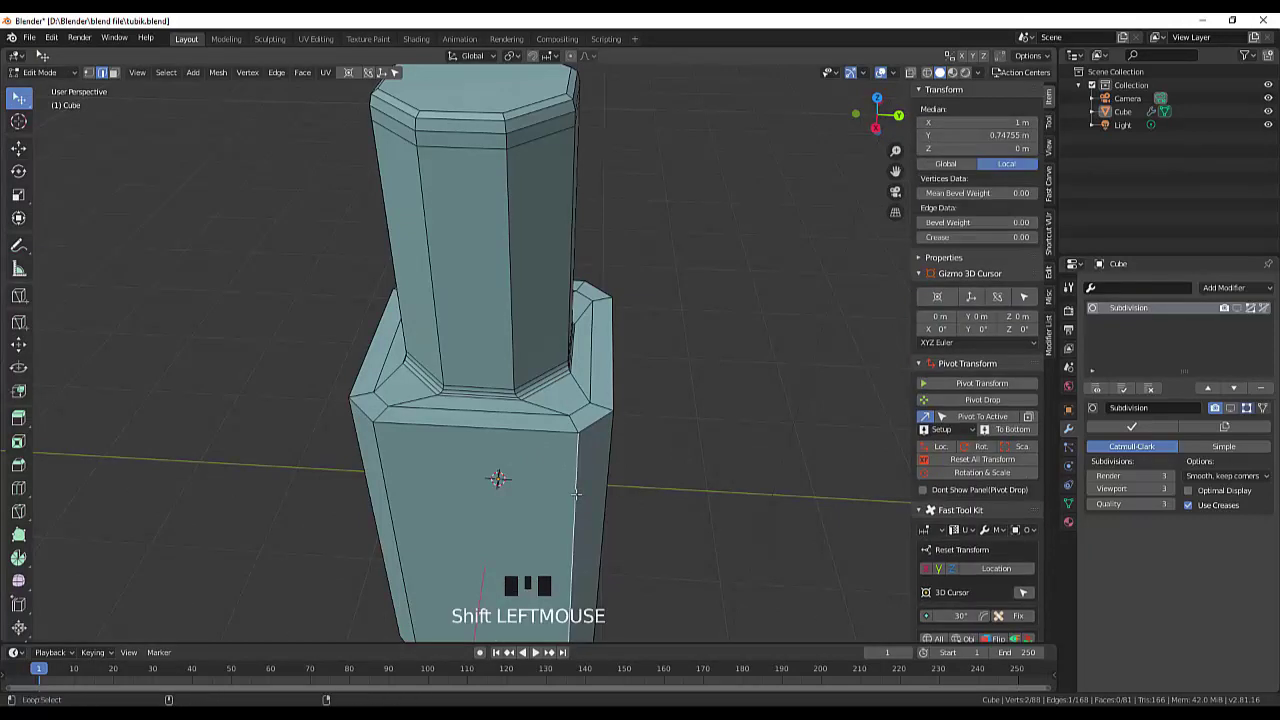
left_click(576, 494, "alt+shift")
left_click(576, 494, "alt+shift")
left_click(584, 493, "alt")
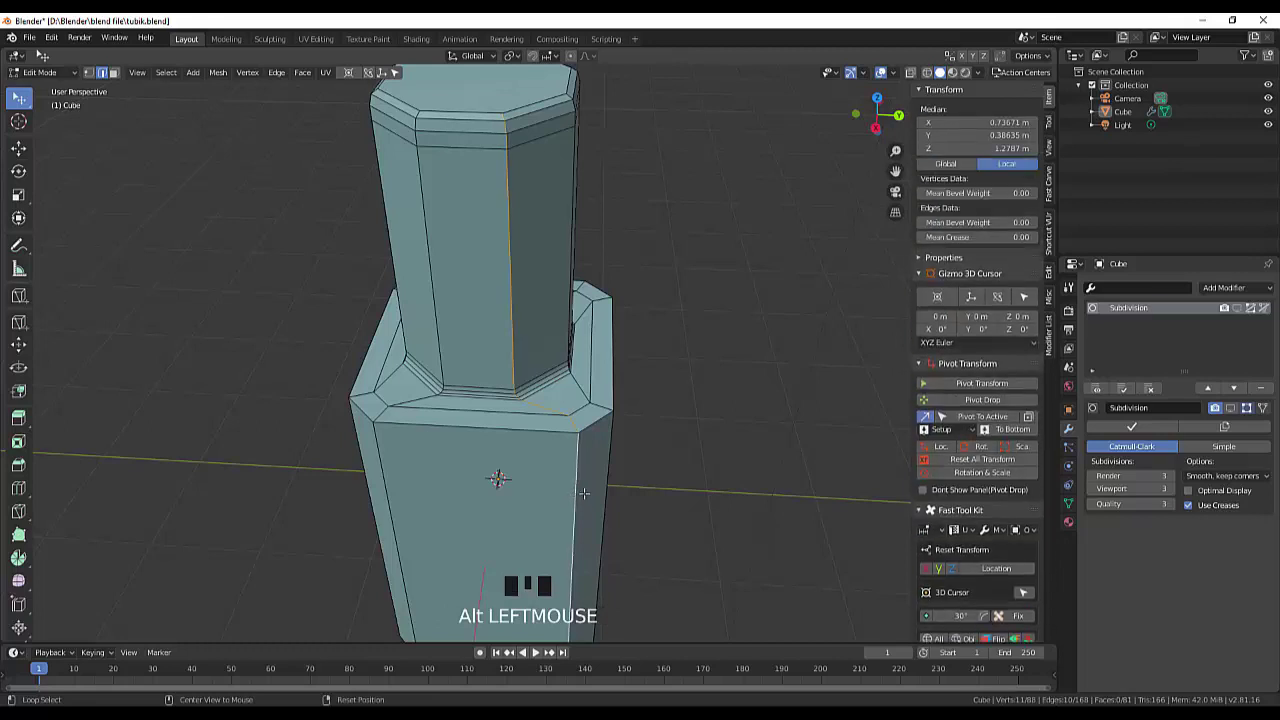
left_click(608, 490)
Step: Select the eight vertical edges bordering the chamfered corners of the bottle's body
left_click(576, 483)
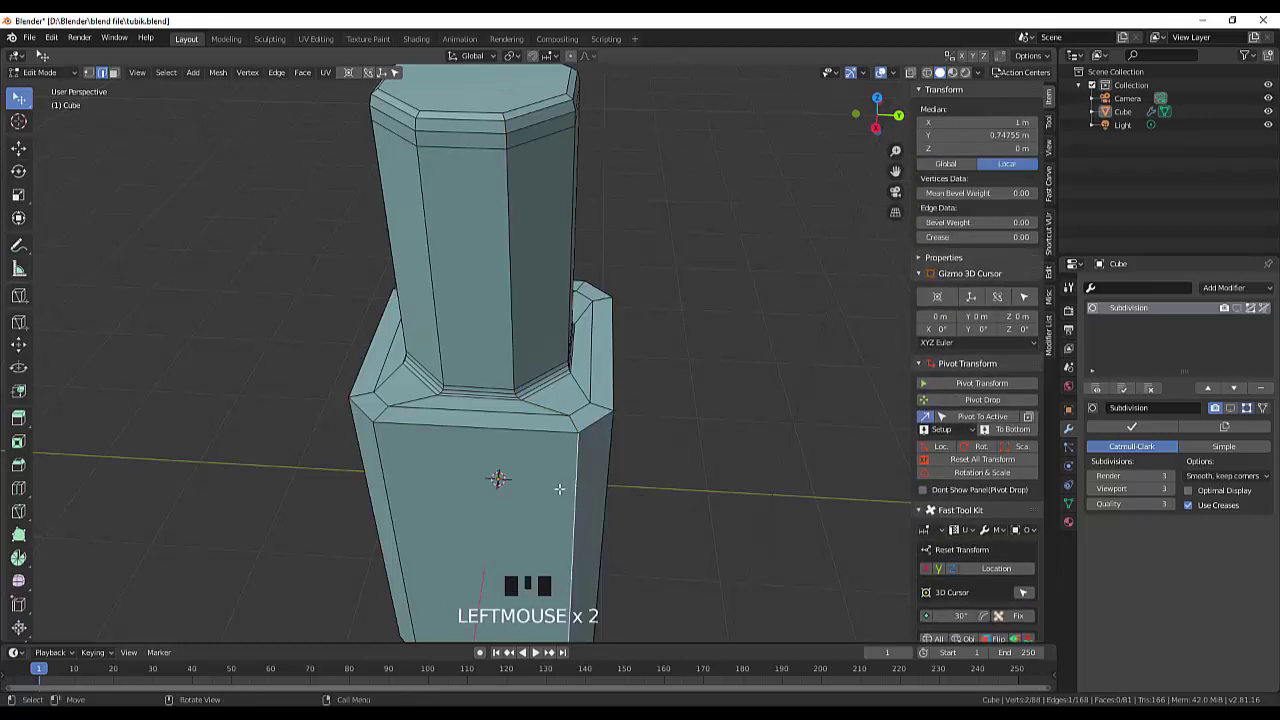
left_click(375, 480, "shift")
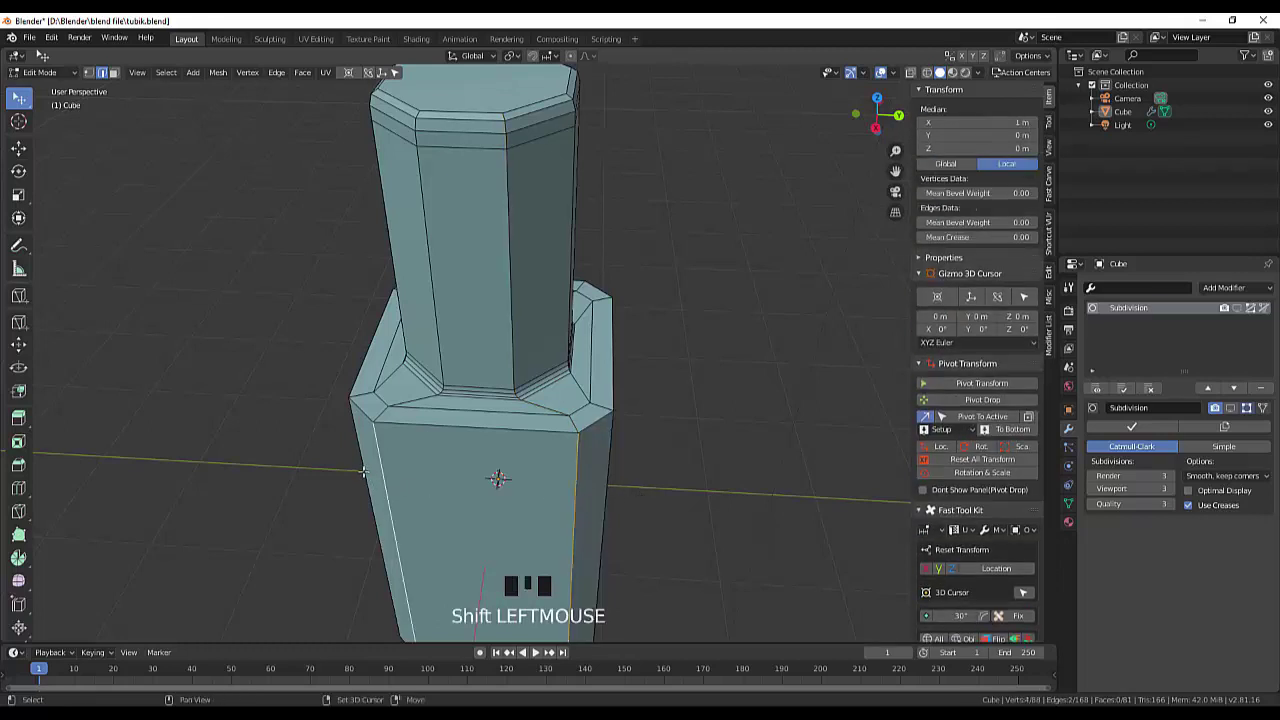
left_click(363, 471, "shift")
left_click(609, 455, "shift")
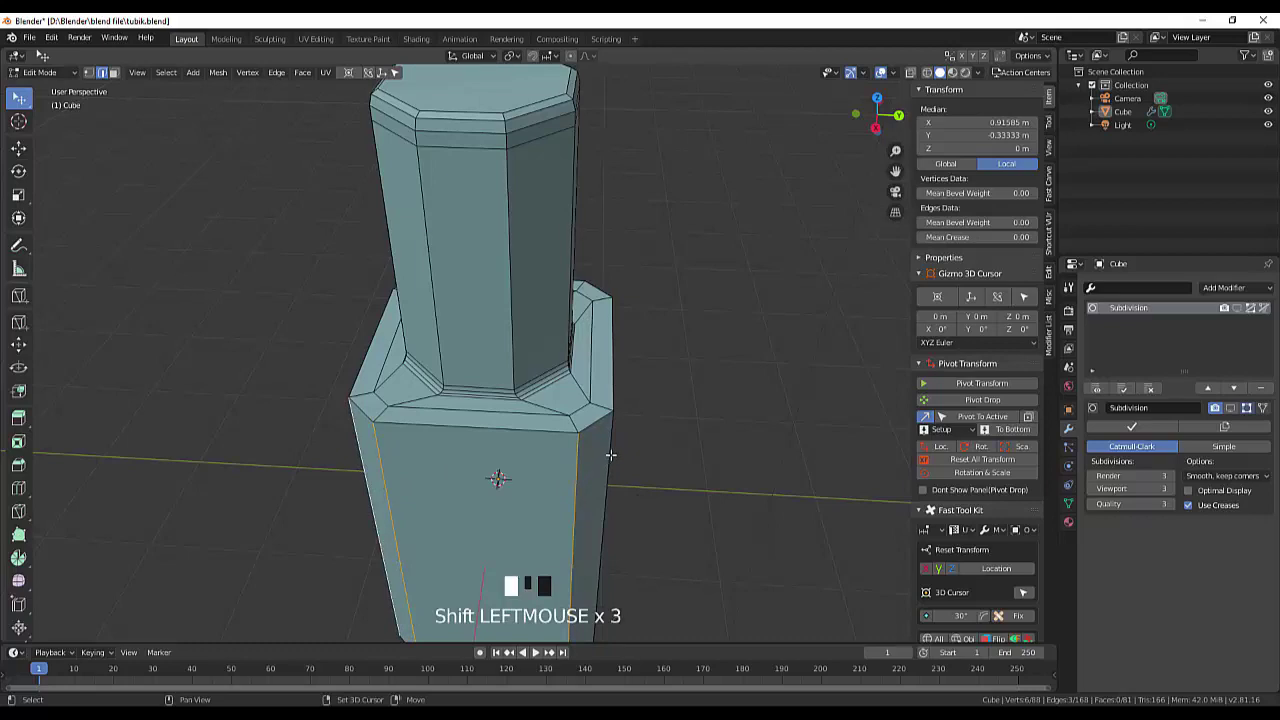
middle_click_drag(686, 449, 394, 350)
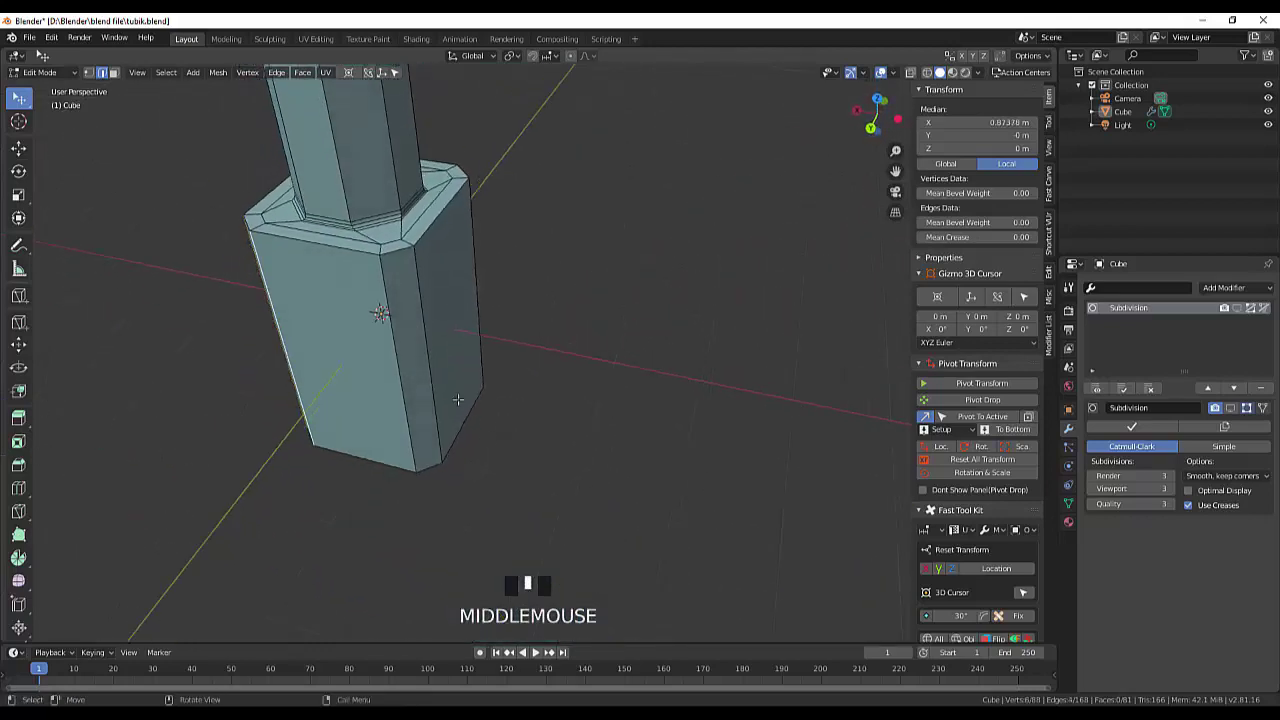
left_click(400, 352, "shift")
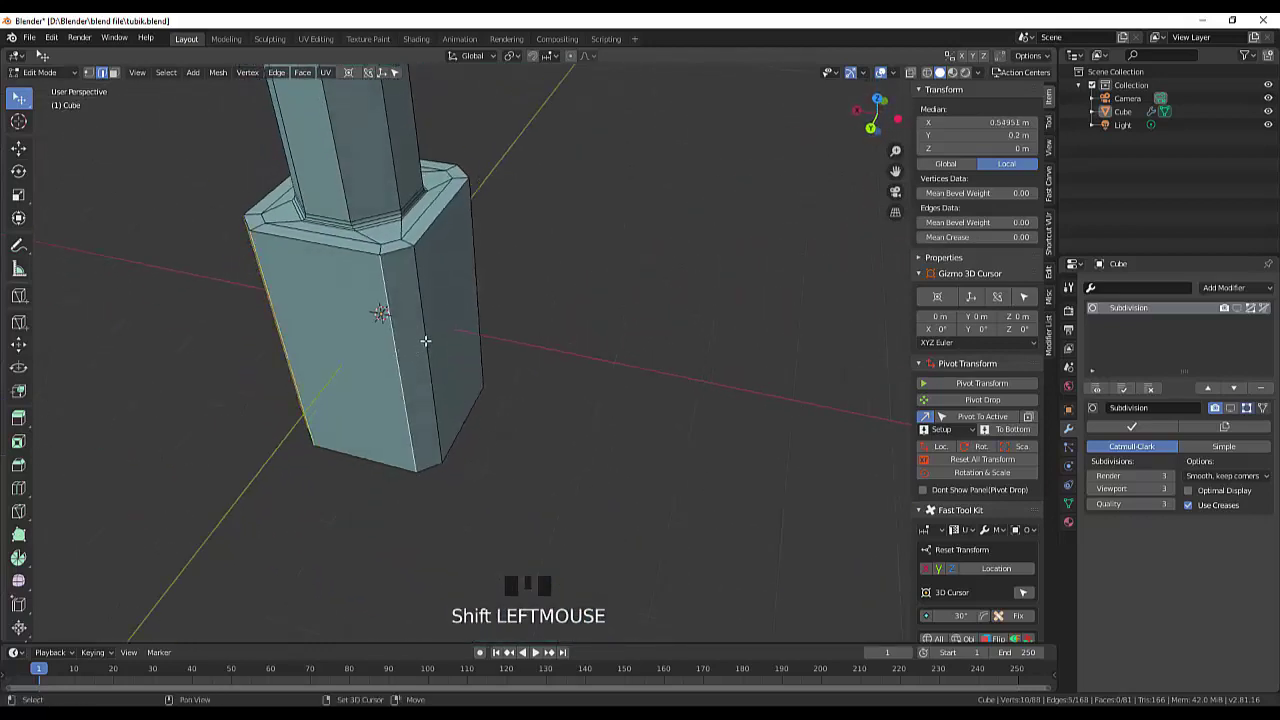
left_click(425, 342, "shift")
middle_click_drag(425, 342, 584, 312)
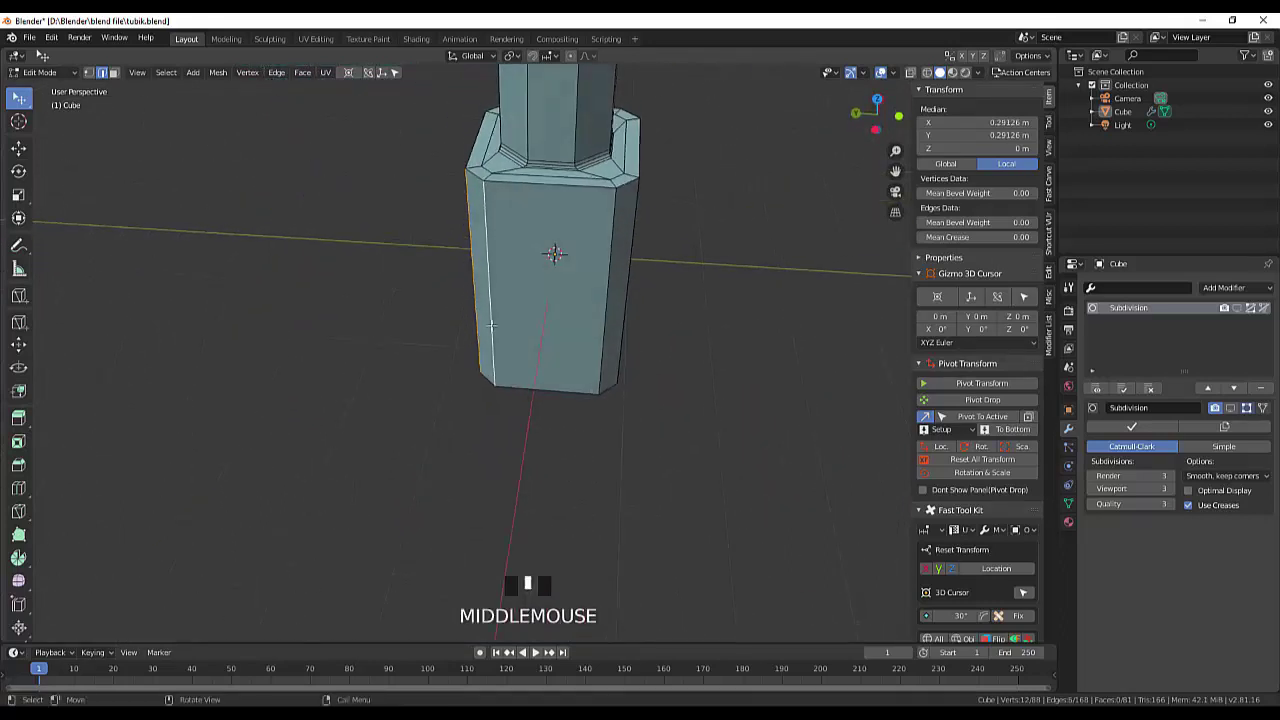
left_click(621, 287, "shift")
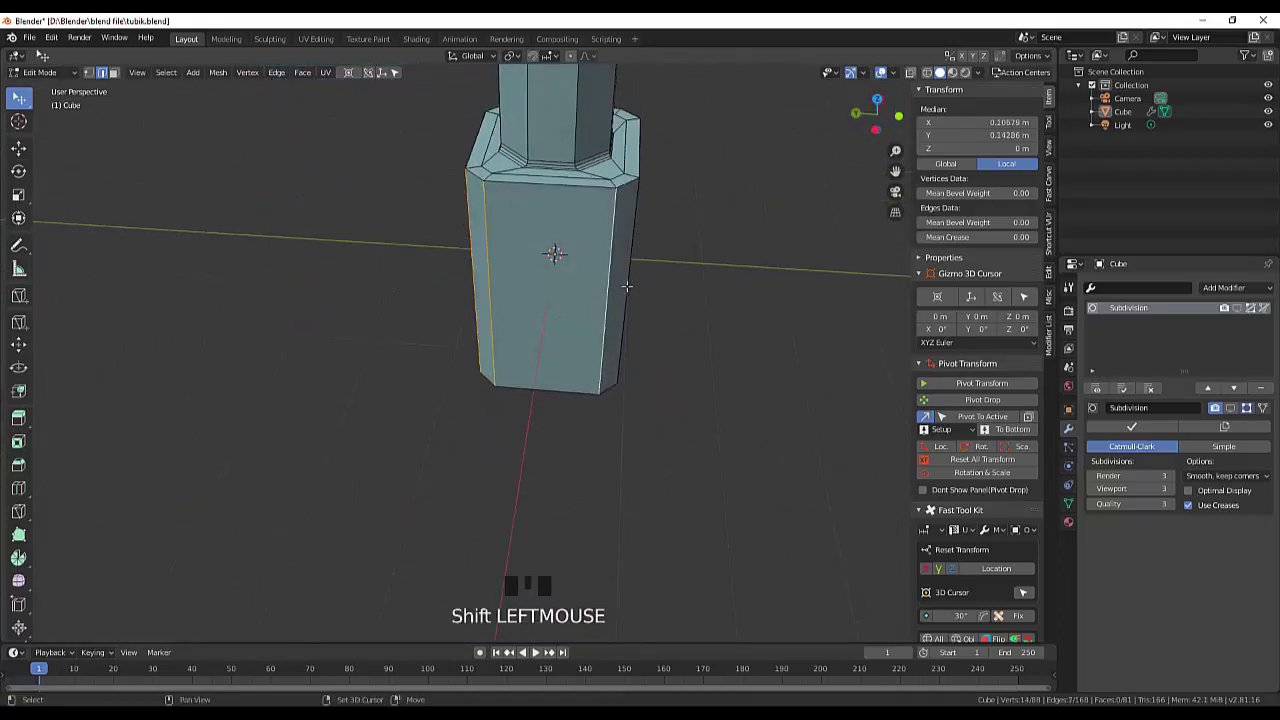
left_click(626, 287, "shift")
middle_click_drag(664, 290, 601, 311)
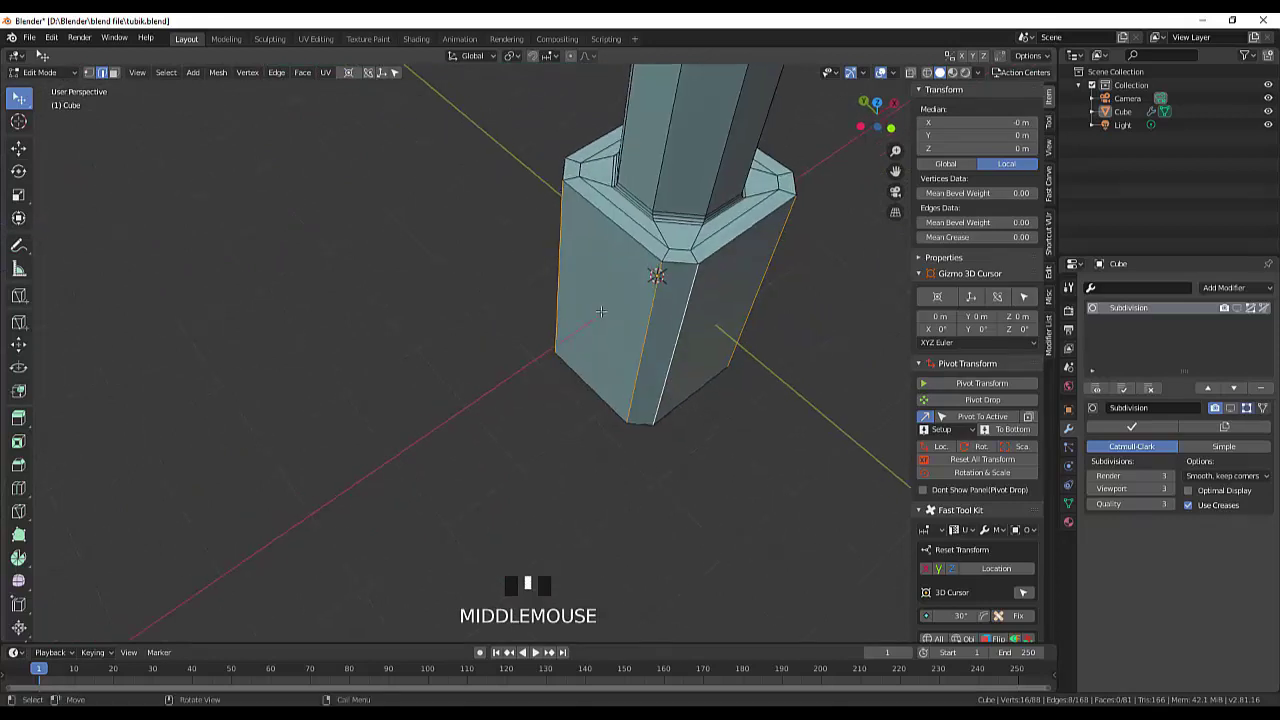
Step: Try beveling the eight vertical body edges with 6 segments and a width of about 0.034 m, and undo the bevel
key("ctrl+b")
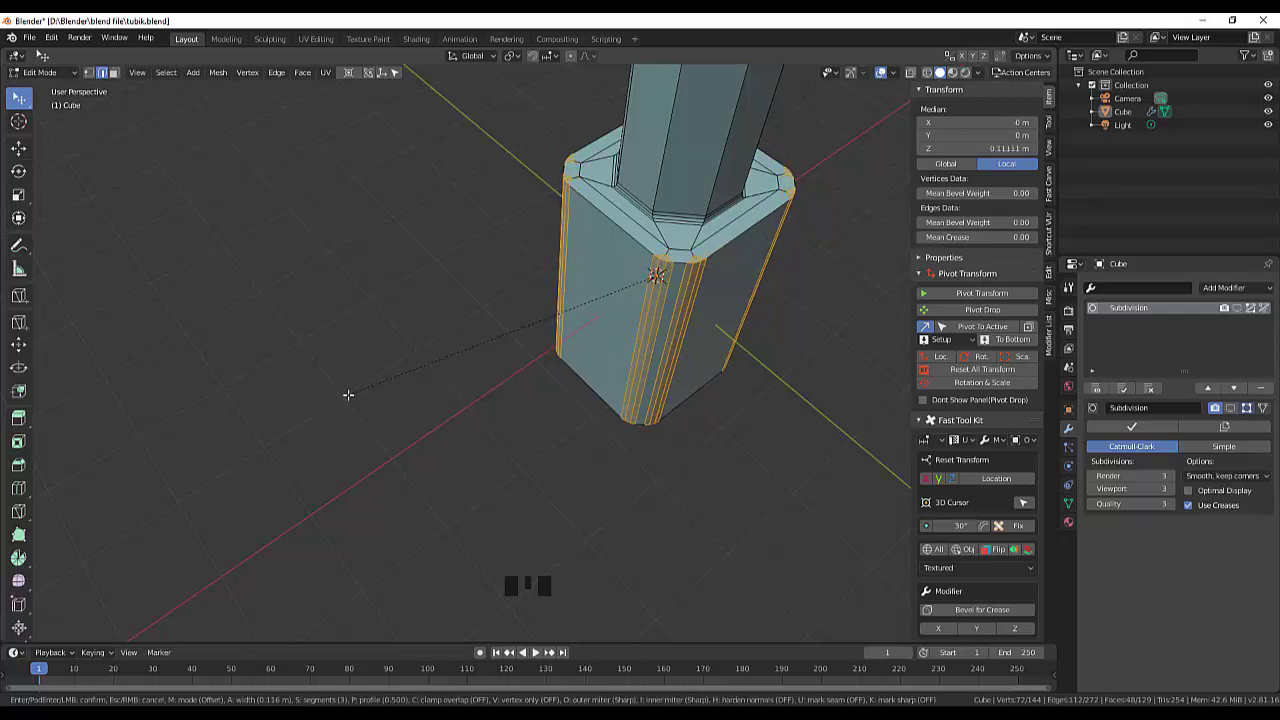
scroll(356, 393, "up", 2)
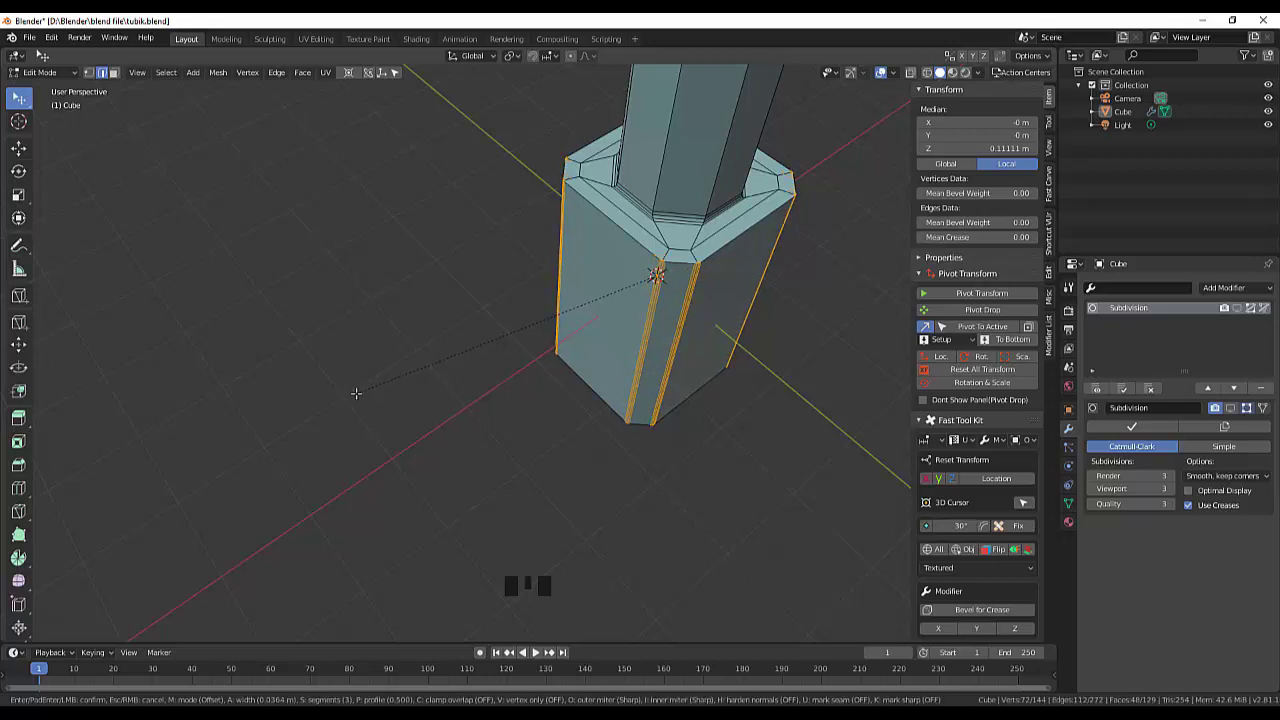
scroll(357, 396, "up", 1)
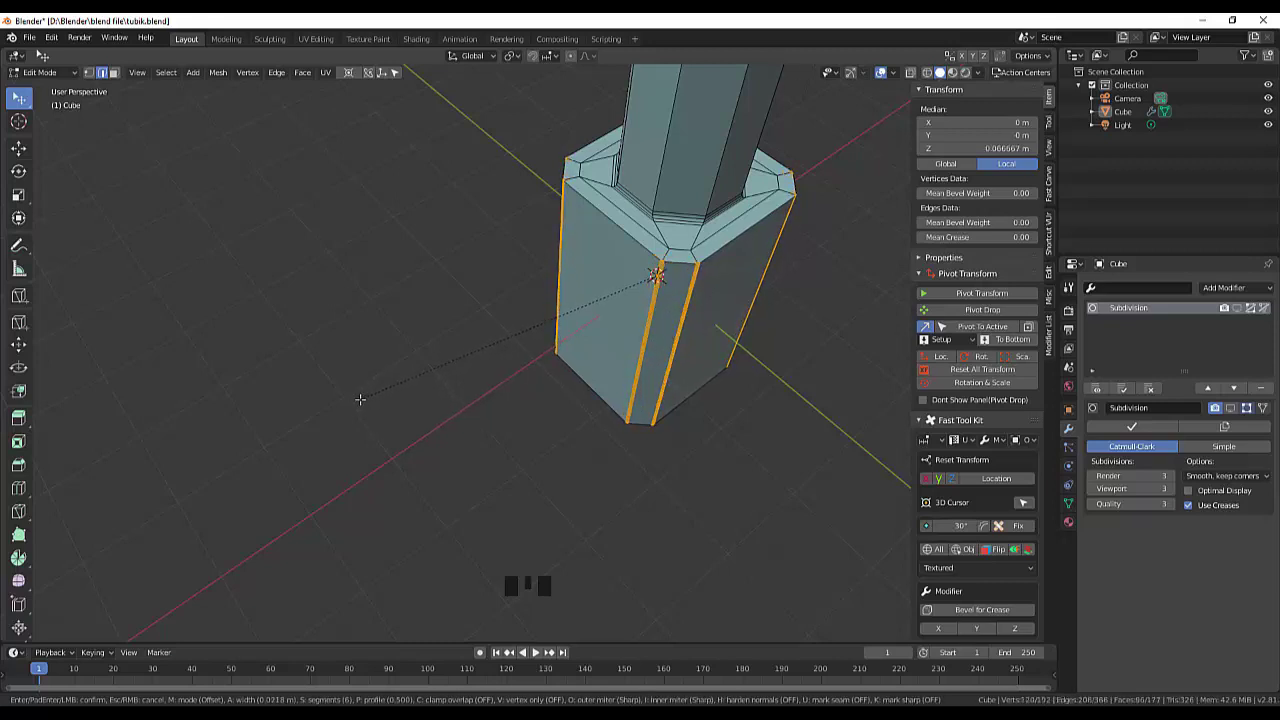
left_click(359, 399)
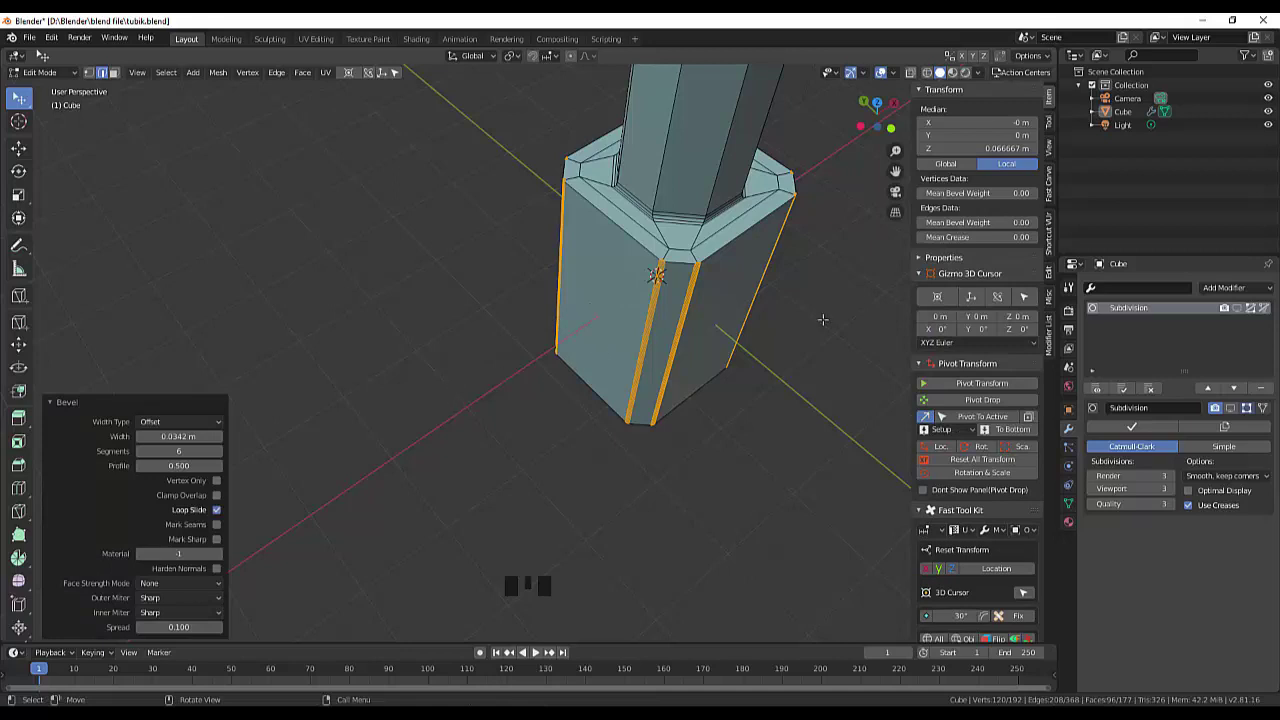
scroll(760, 297, "up", 4)
scroll(758, 299, "down", 2)
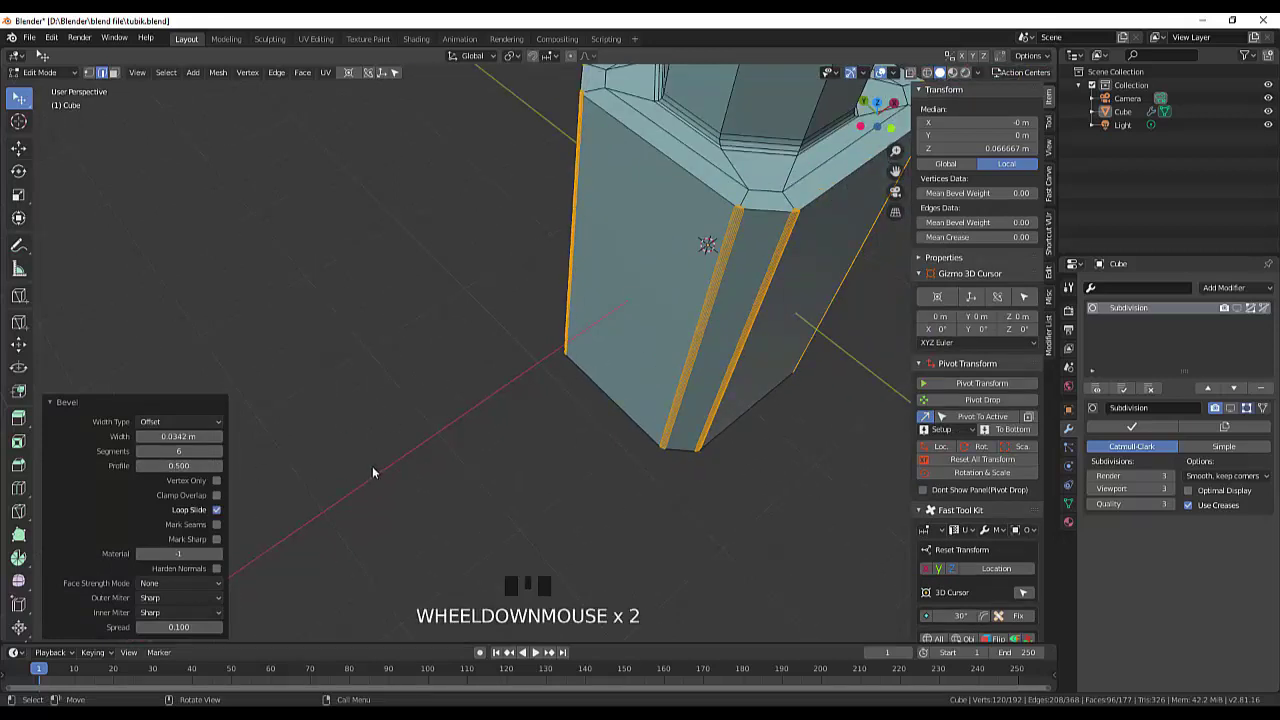
key("ctrl+z")
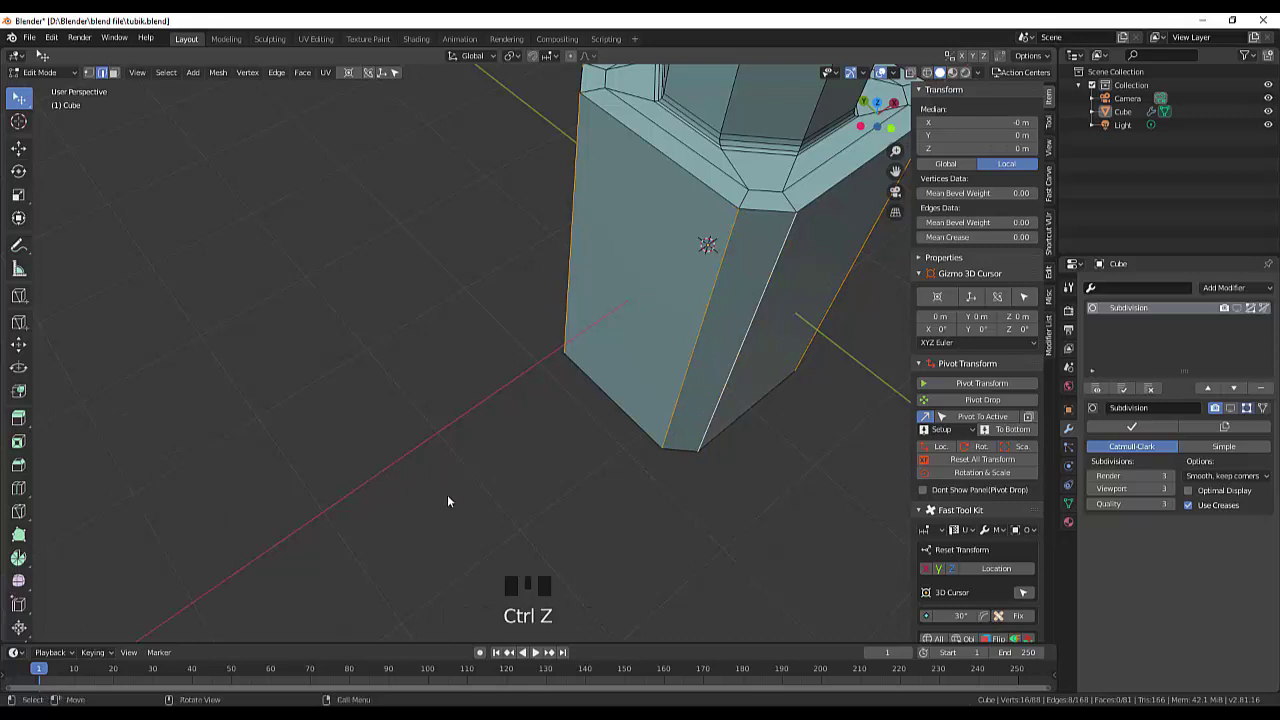
key("ctrl+b")
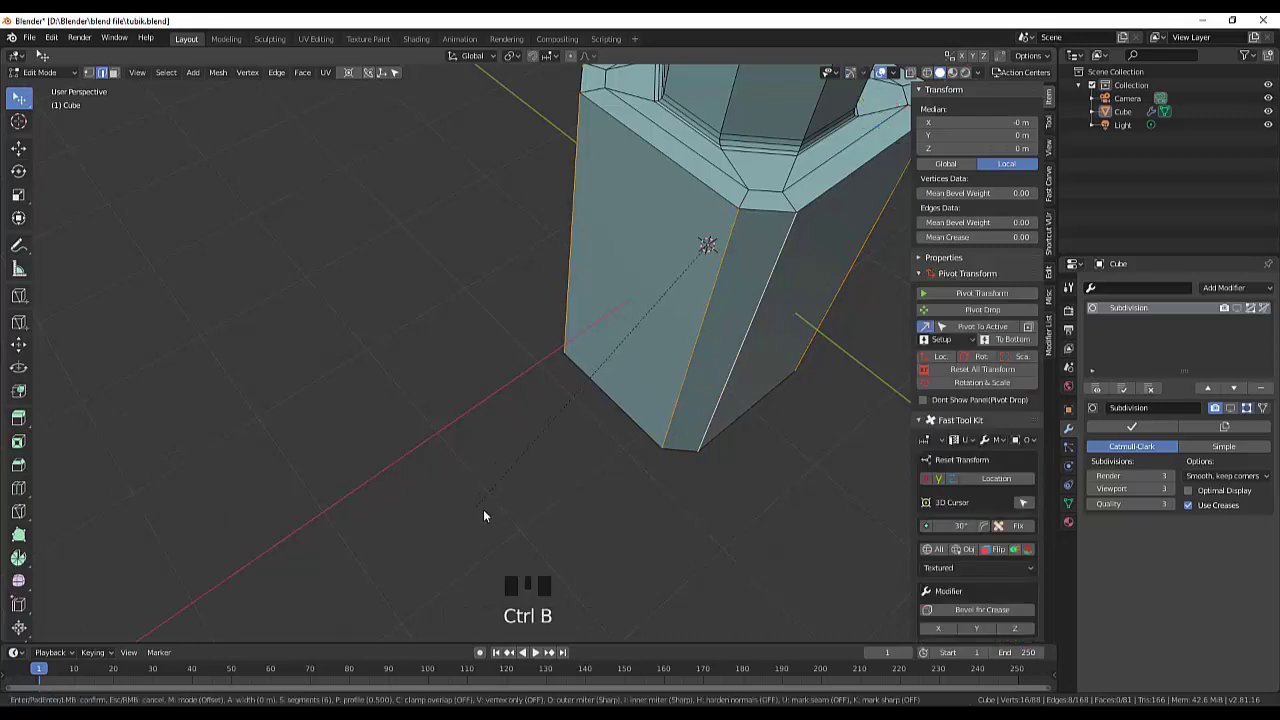
left_click(418, 358)
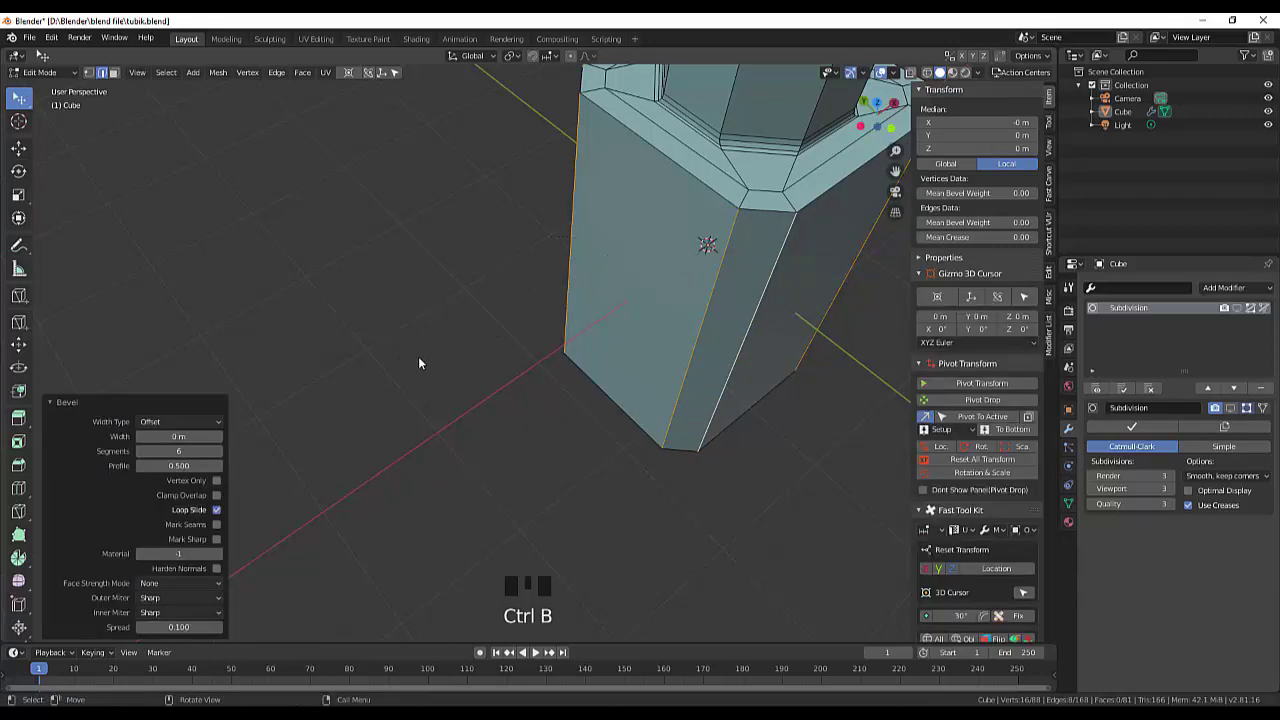
left_click(374, 482)
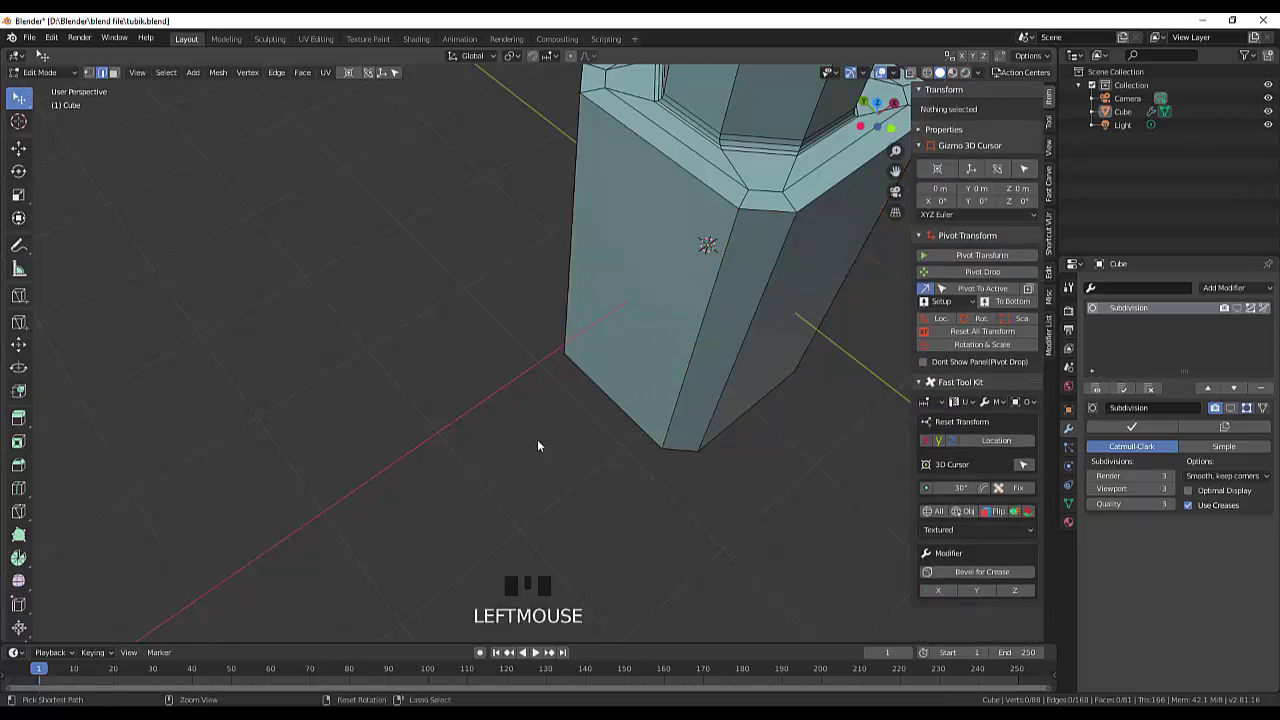
key("ctrl+z")
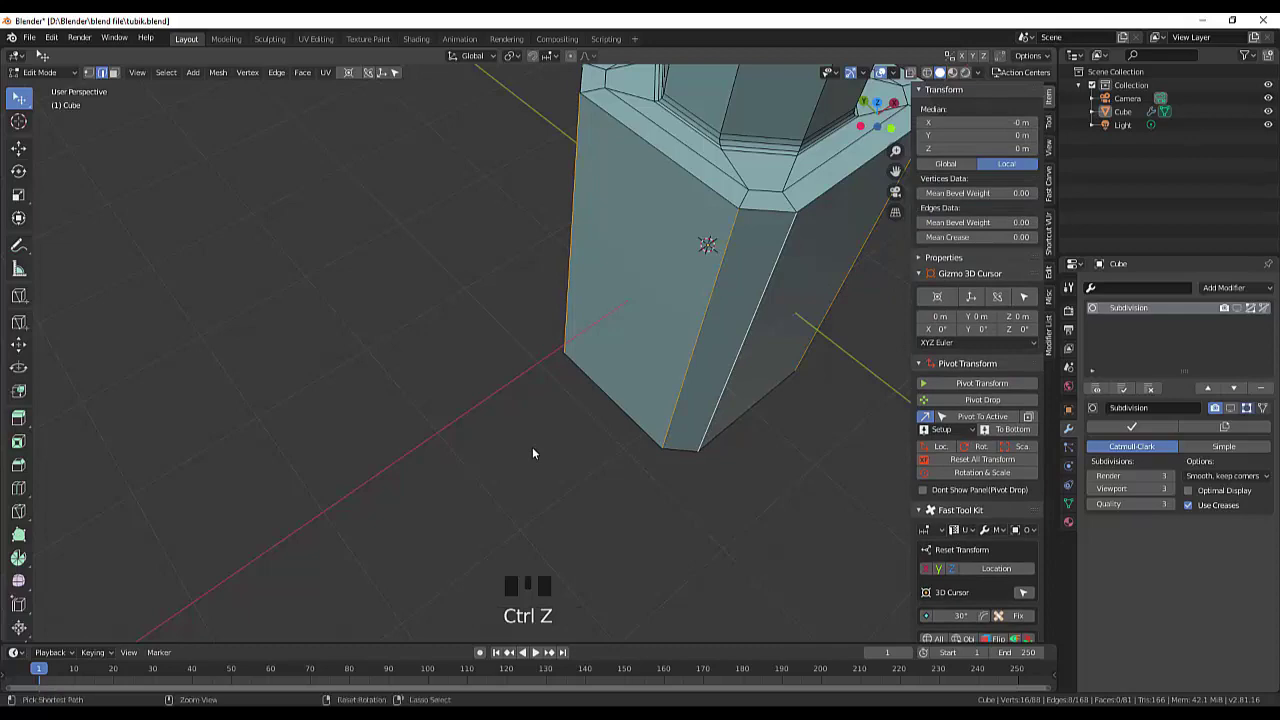
Step: Bevel the eight vertical body edges with a width of about 0.087 m and reduce the bevel to 1 segment
key("ctrl+b")
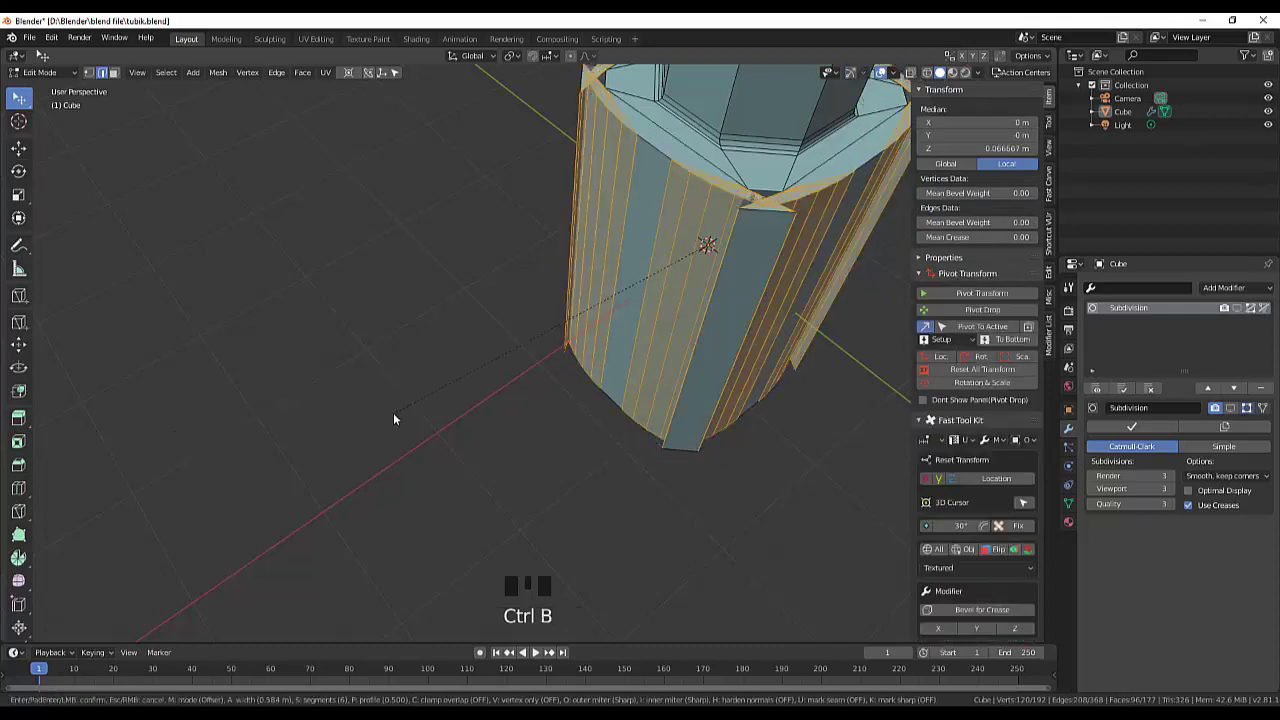
left_click(460, 397)
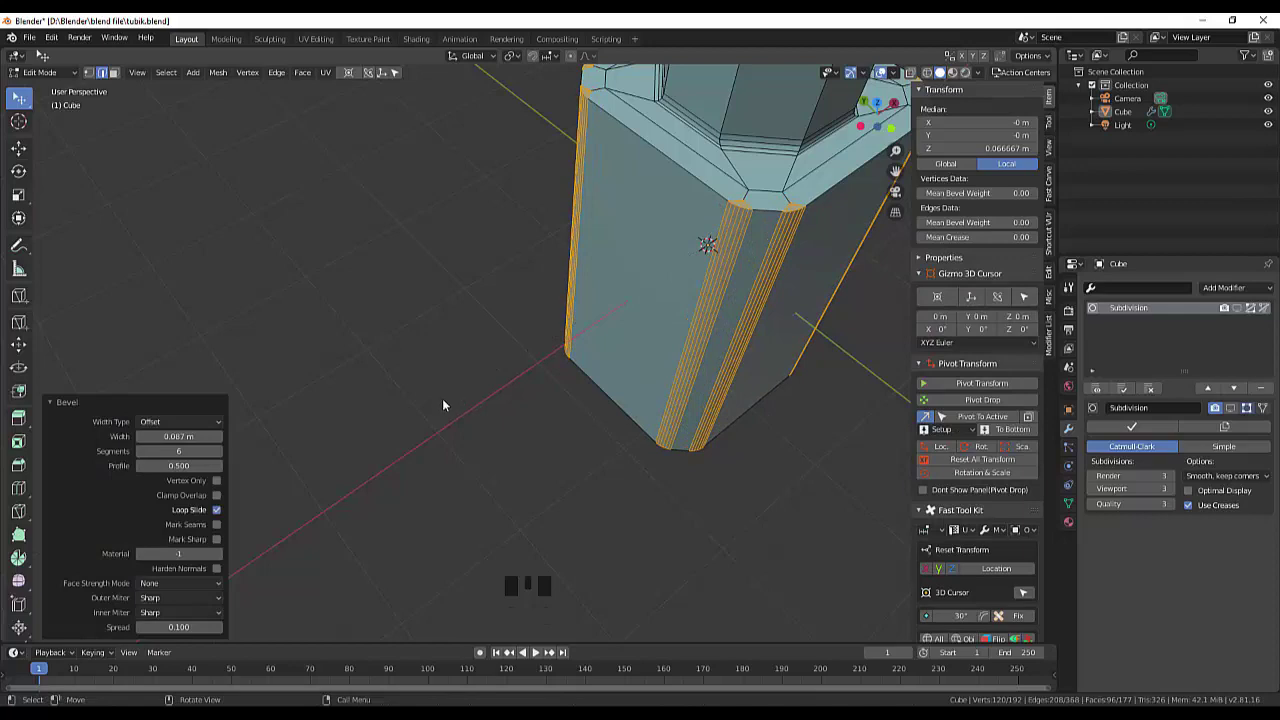
left_click(141, 451)
left_click(141, 451)
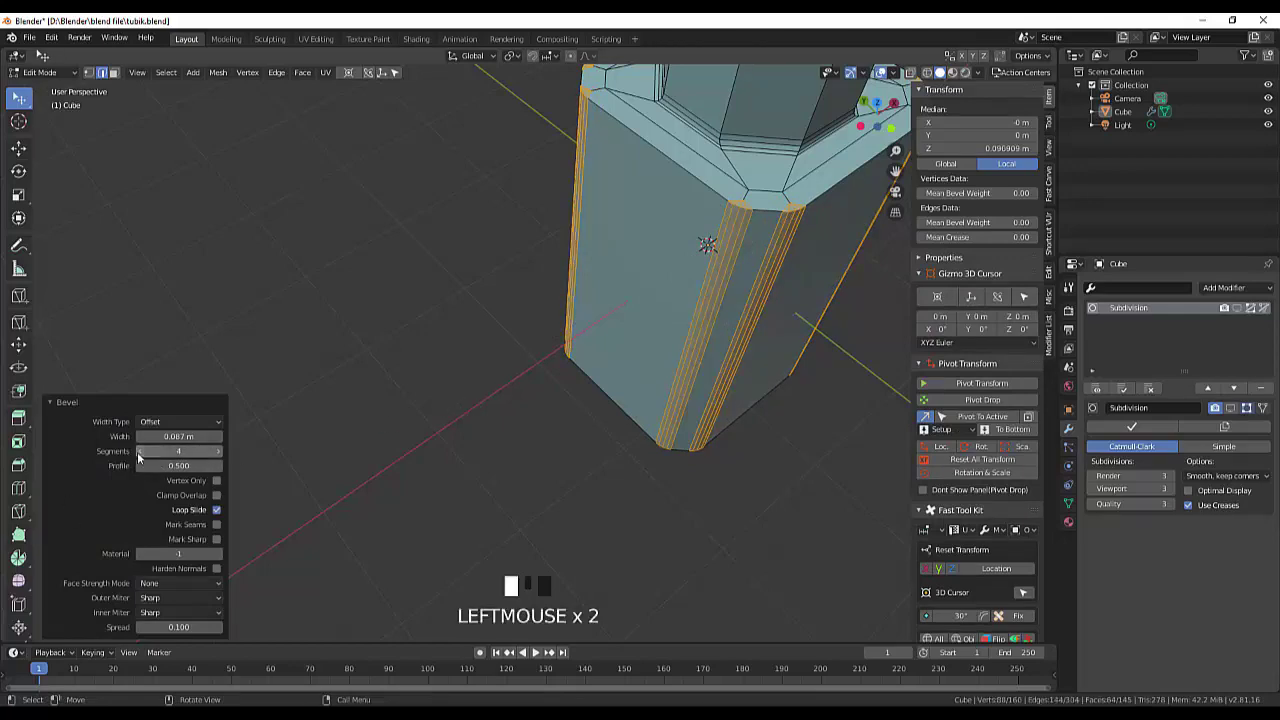
left_click(141, 451)
left_click(141, 451)
left_click(141, 451)
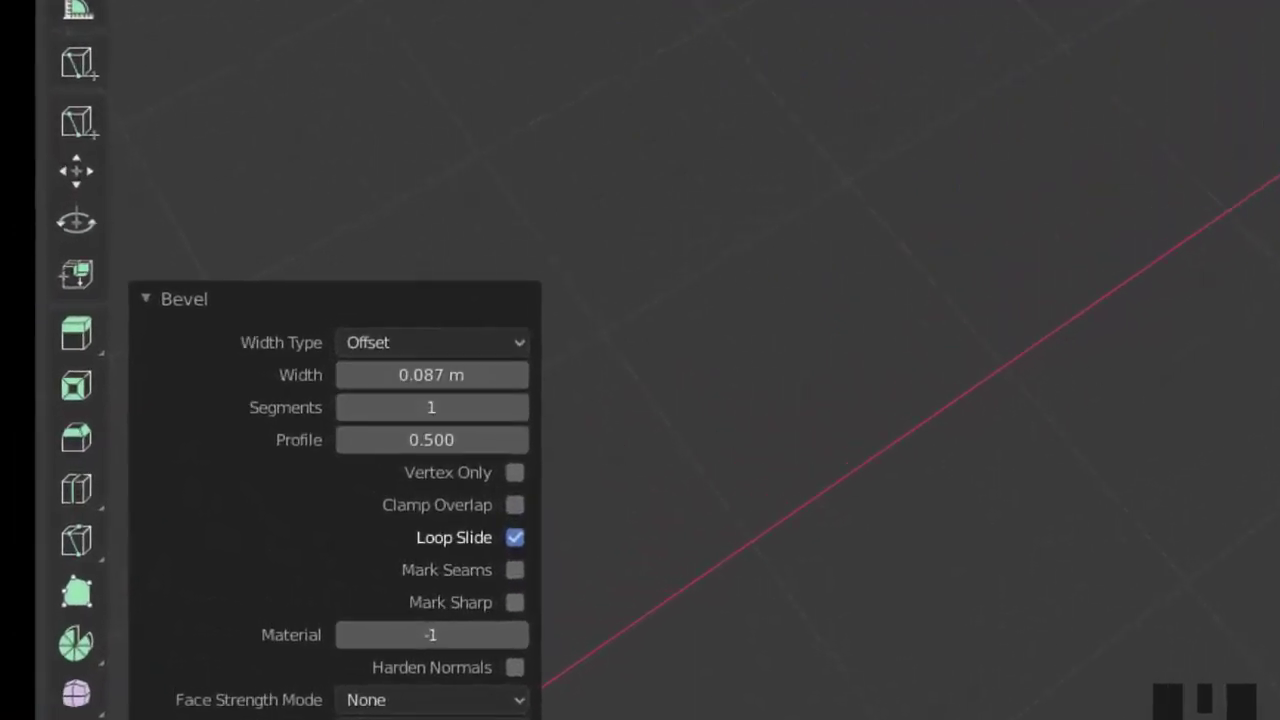
Step: Knife-cut new edges between the beveled corner vertices on the body's top rim, along two adjacent sides and across two corners
middle_click_drag(640, 360, 560, 380)
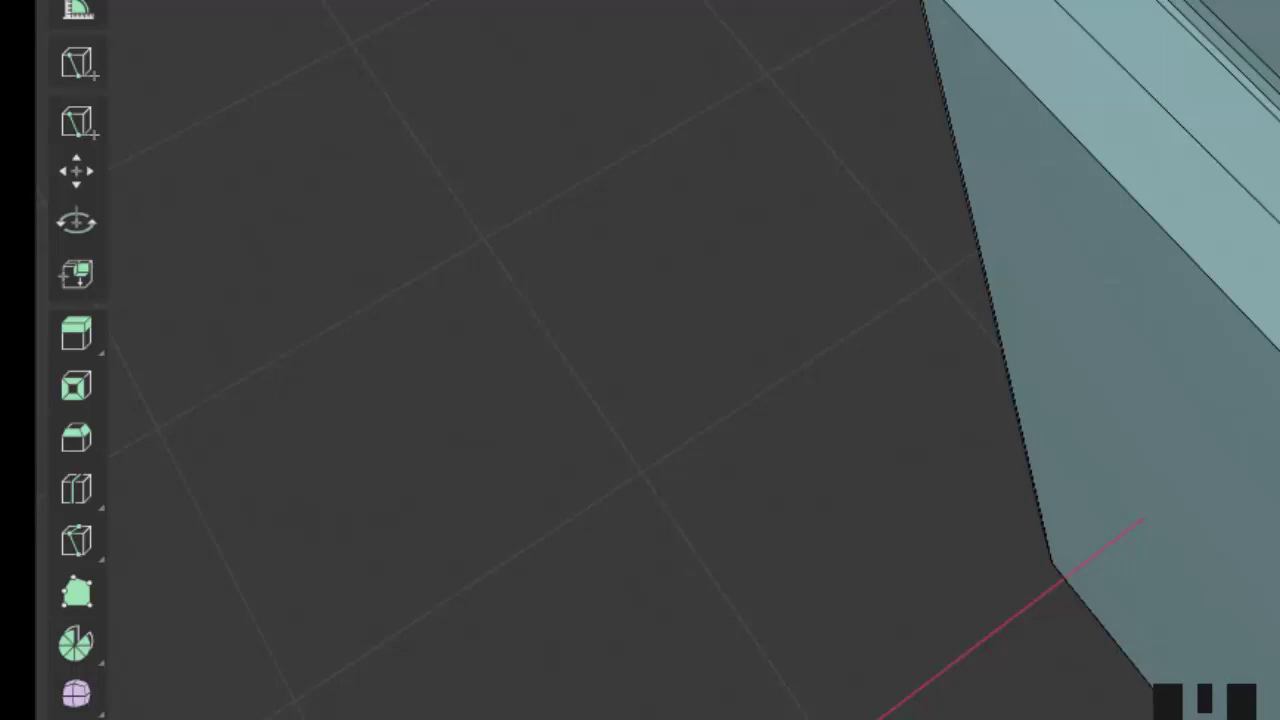
middle_click_drag(560, 380, 530, 390)
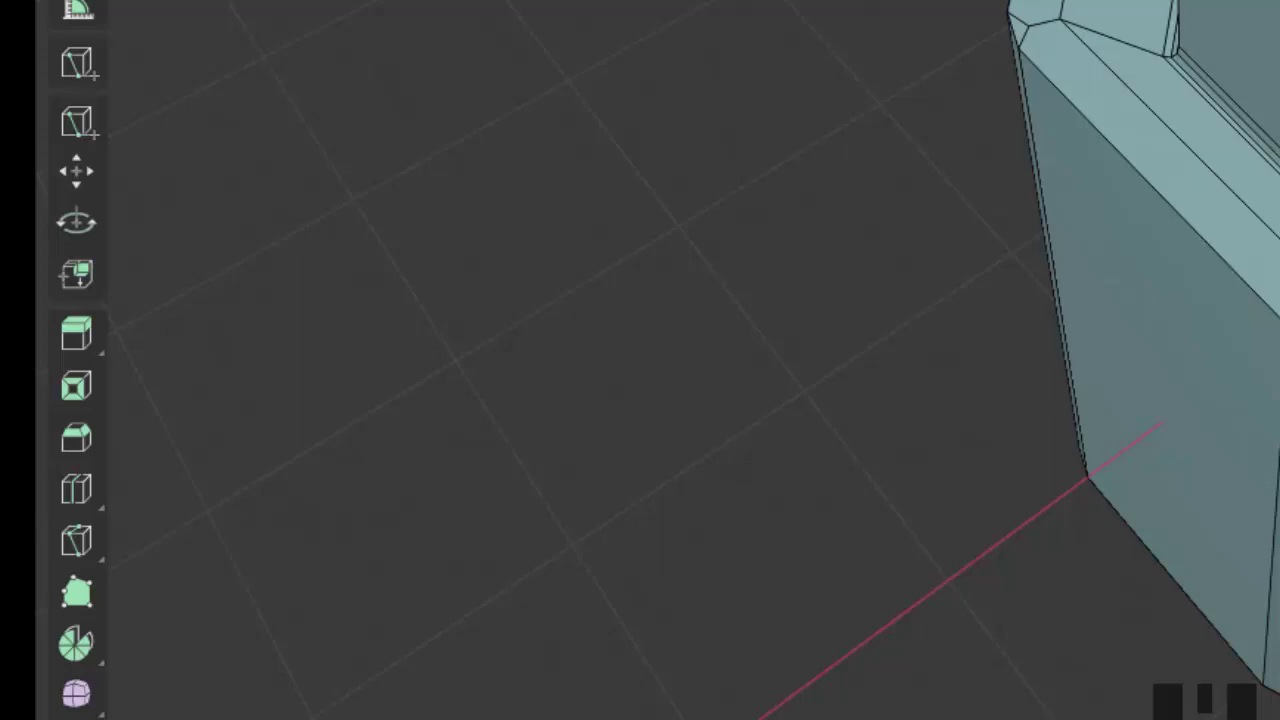
middle_click_drag(1000, 300, 1000, 120)
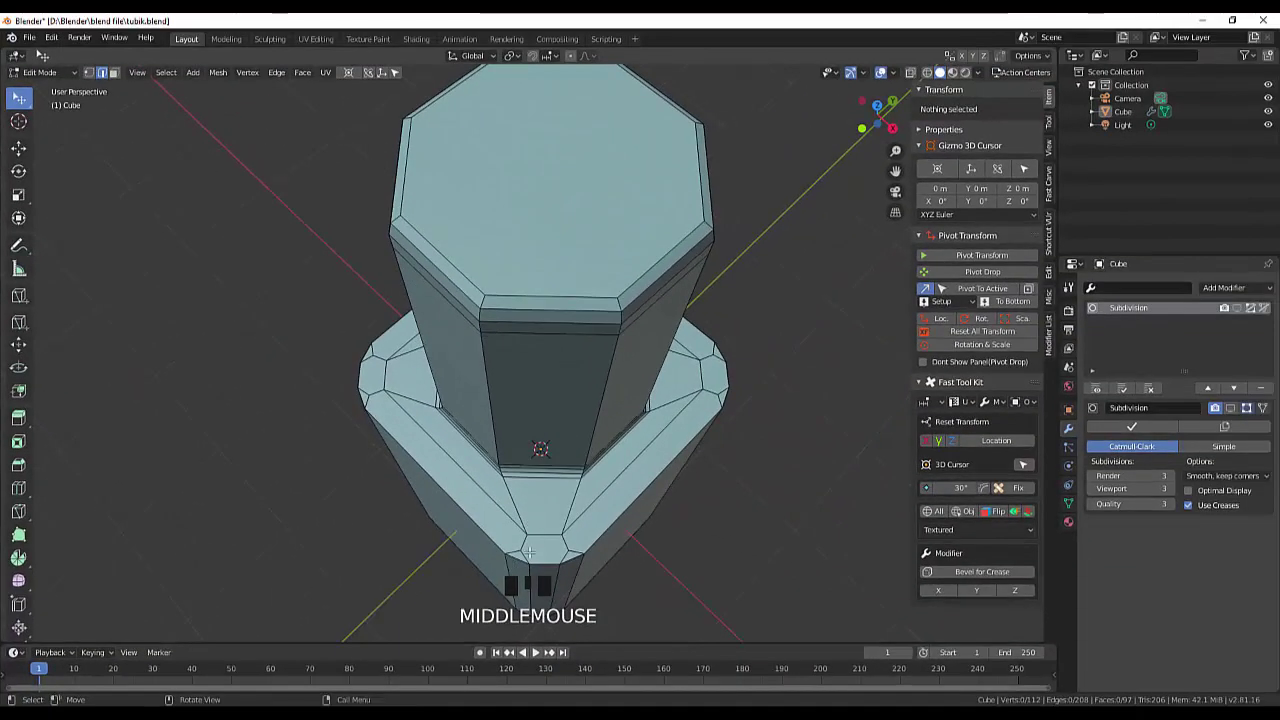
key("k")
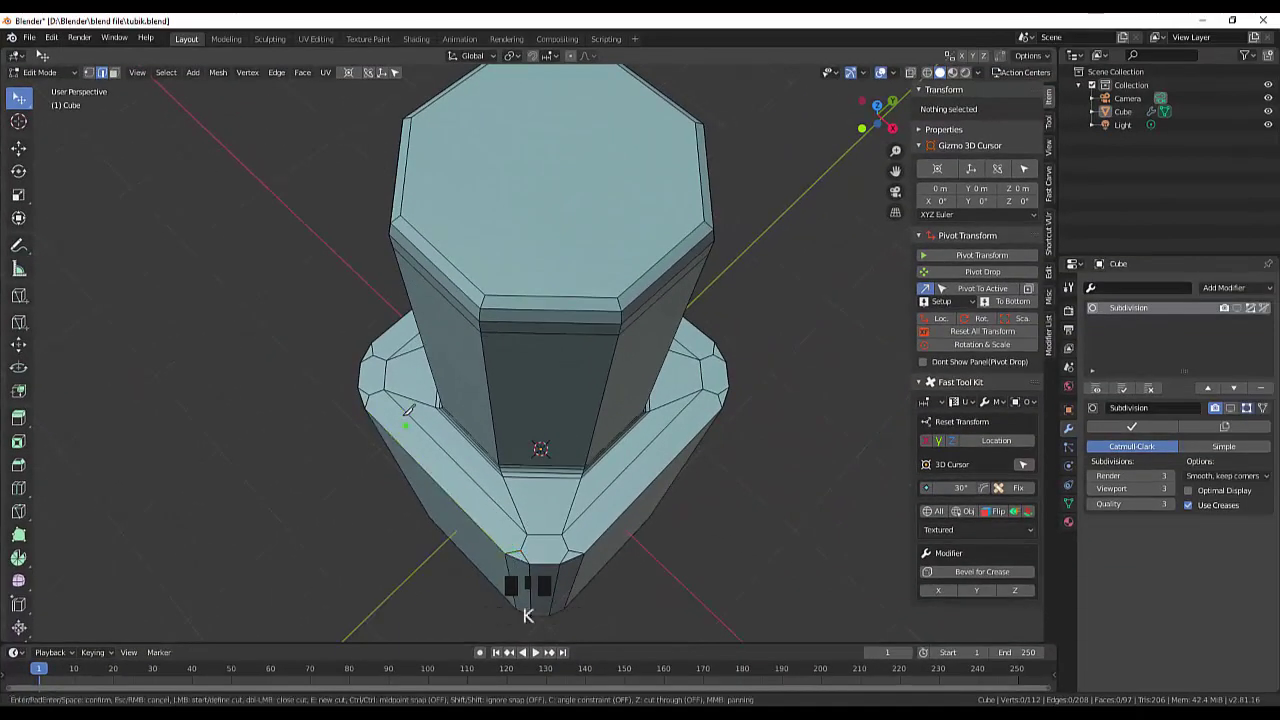
left_click(369, 395)
left_click(521, 549)
left_click(570, 548)
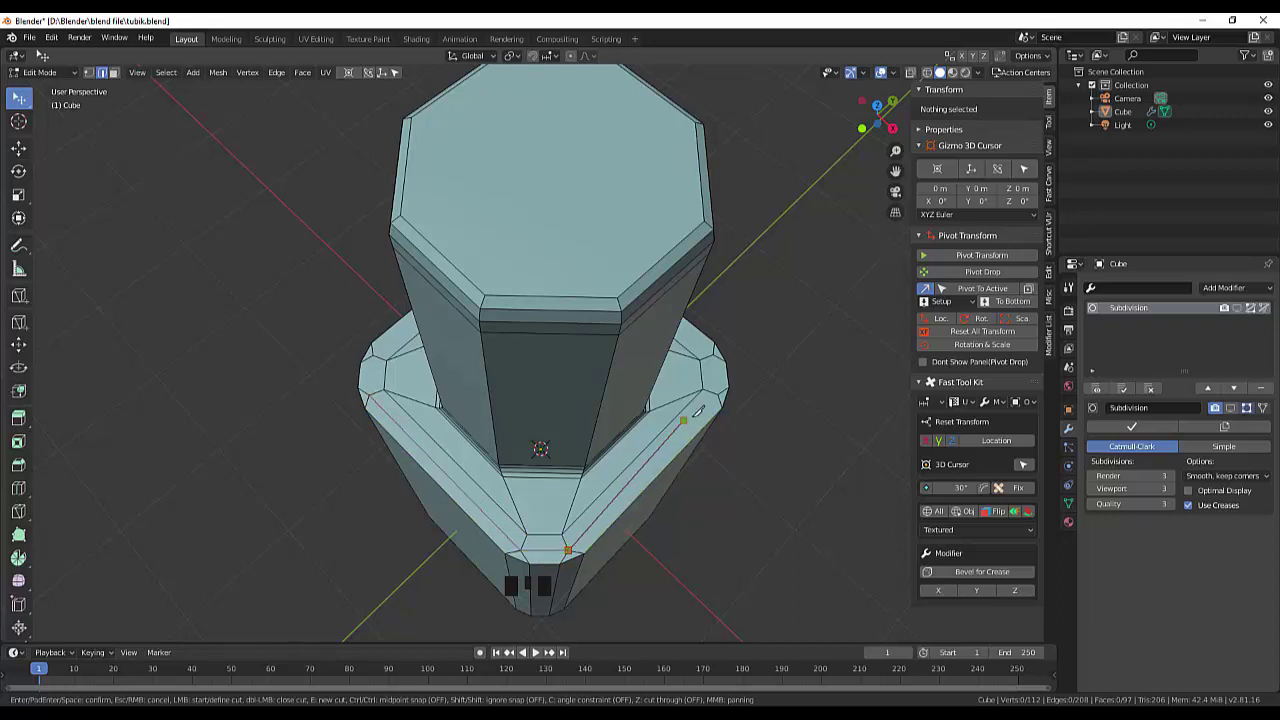
double_click(718, 395)
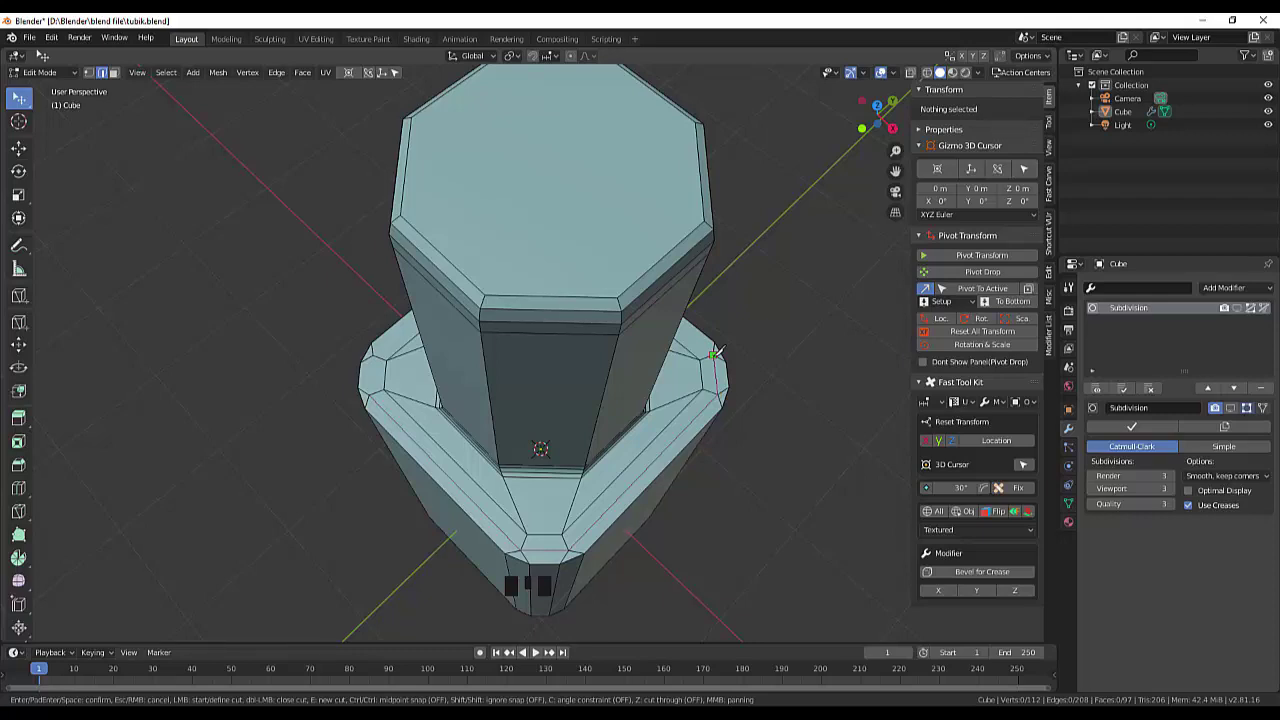
key("Return")
Step: Continue the knife cut on the top rim along the third side and across the corner at its end
middle_click_drag(772, 392, 598, 425)
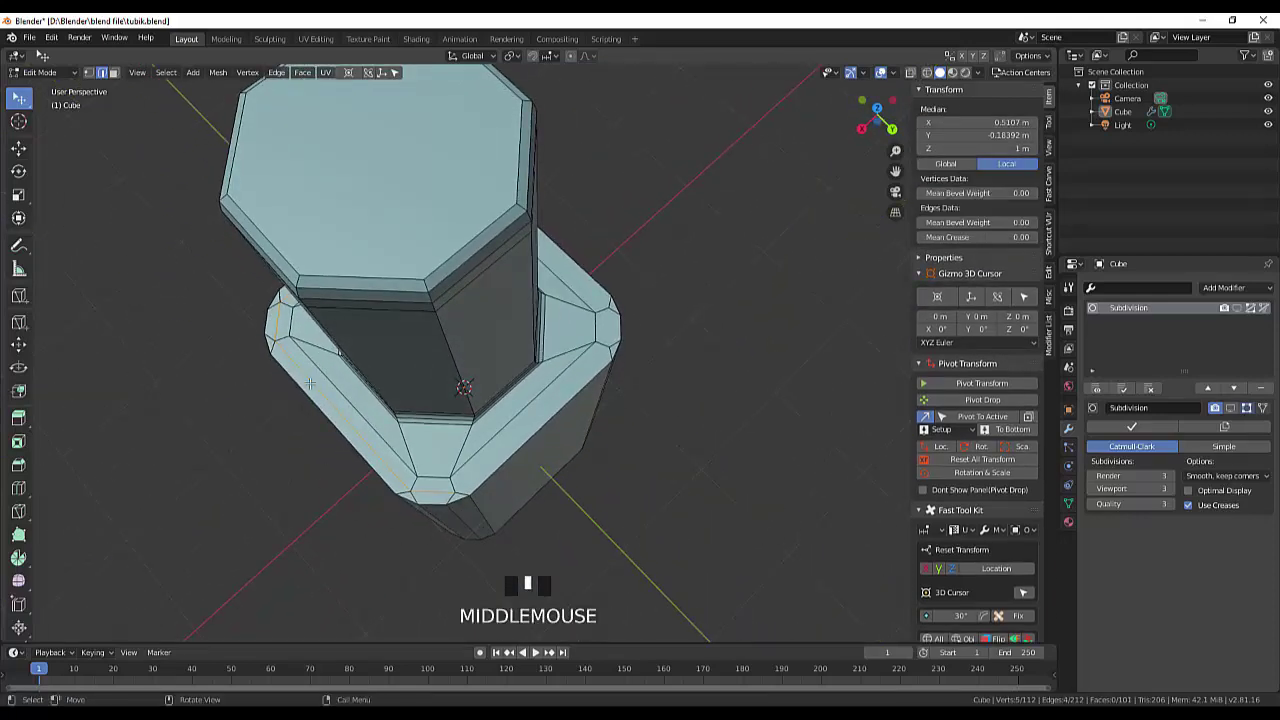
key("k")
left_click(455, 492)
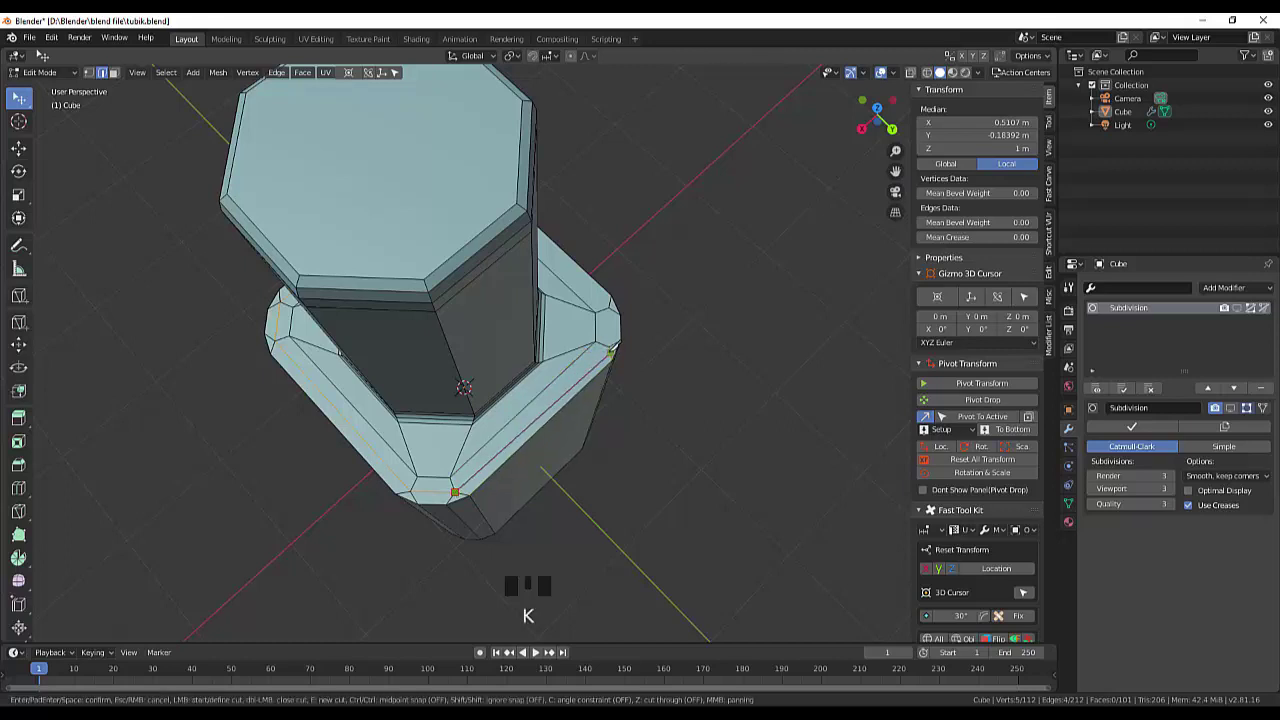
left_click(610, 350)
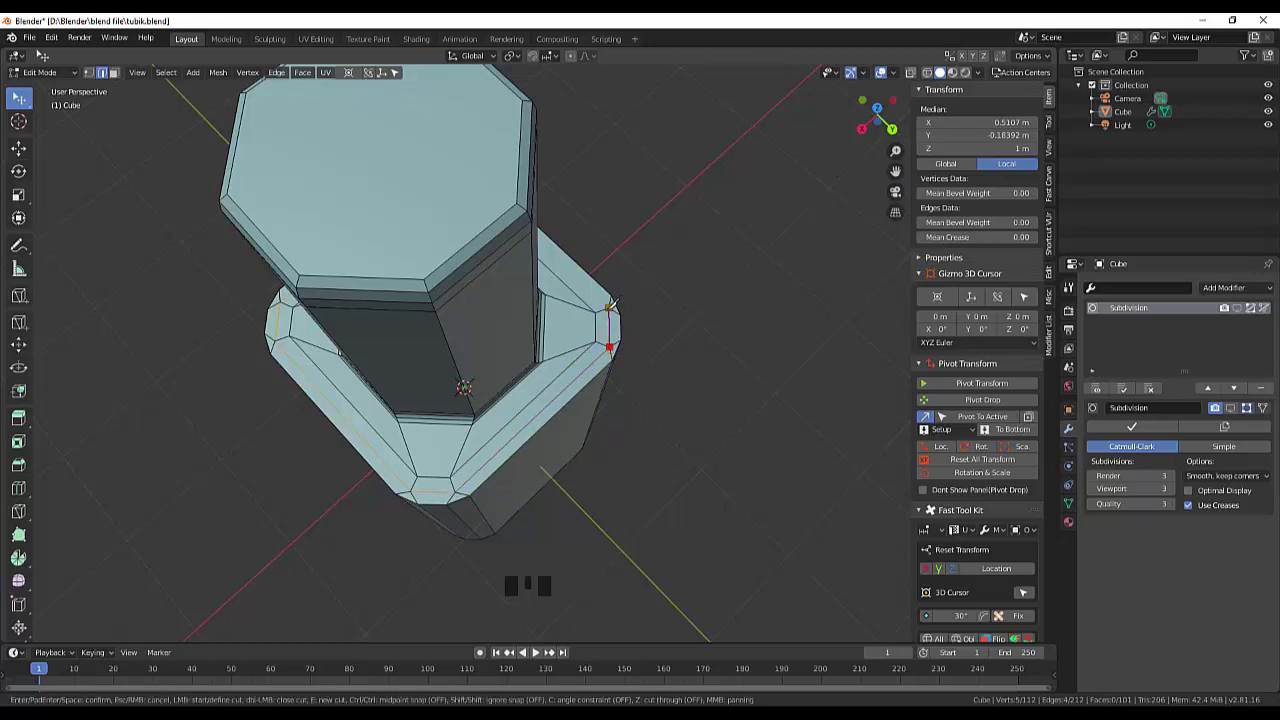
left_click(611, 306)
key("Return")
Step: Knife-cut the remaining side and corner to close the loop around the body's top rim, and display all modifiers
middle_click_drag(760, 337, 503, 403)
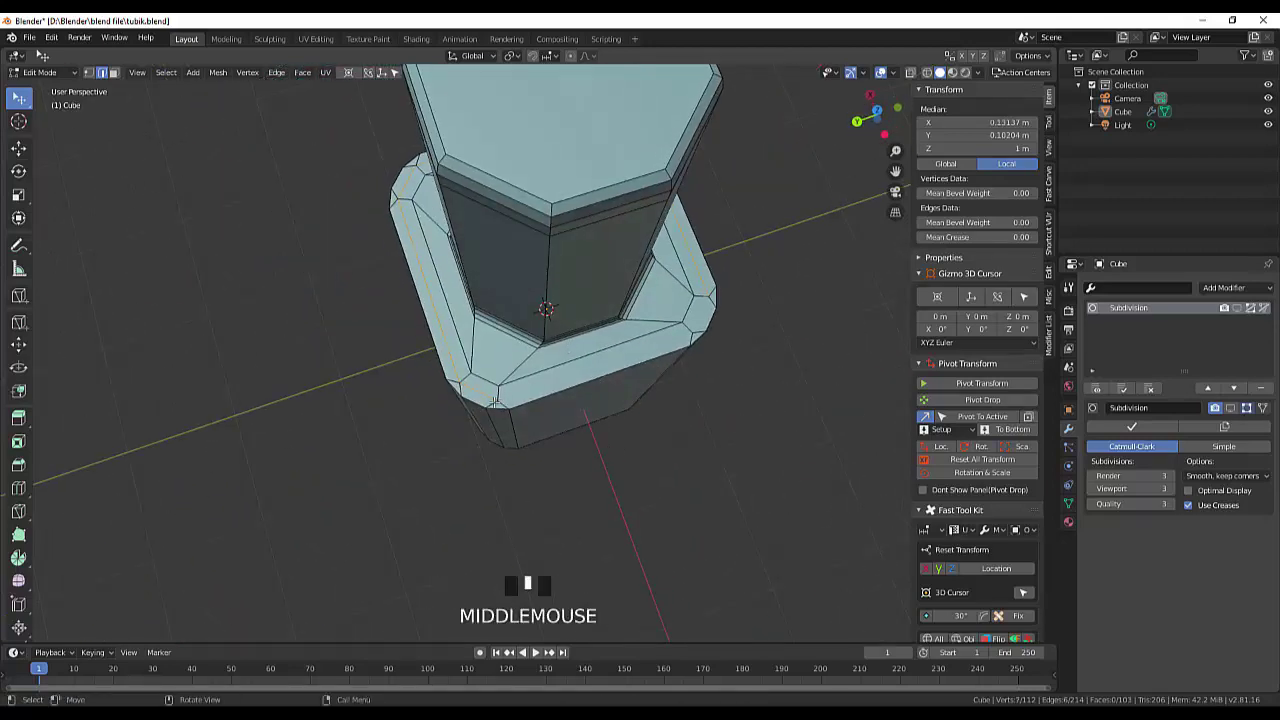
key("k")
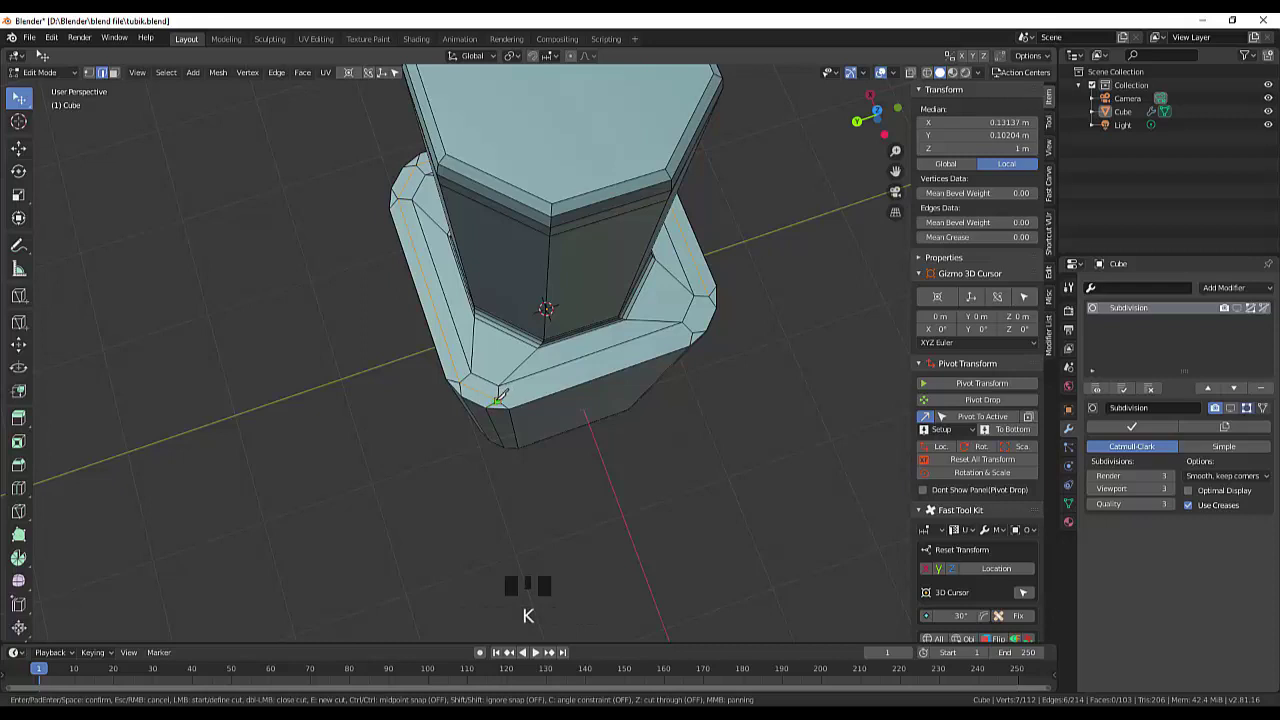
left_click(497, 400)
left_click(692, 333)
key("Return")
middle_click_drag(787, 444, 823, 384)
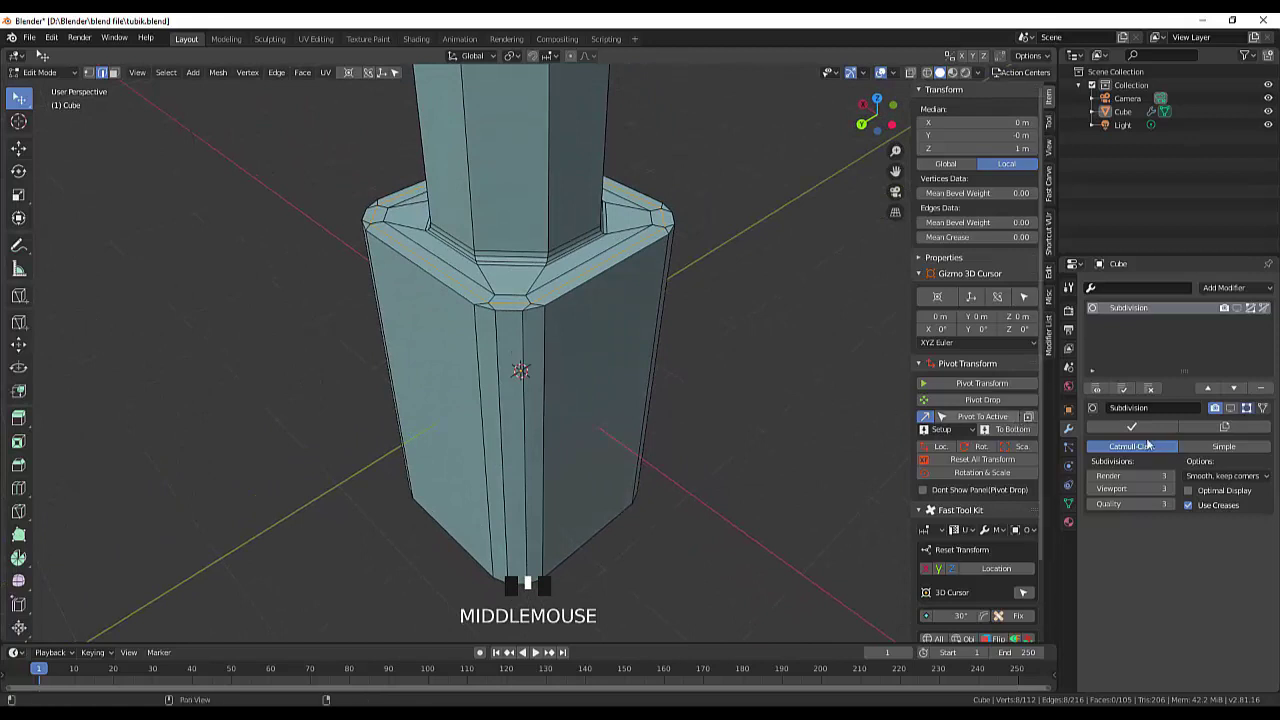
left_click(1096, 389)
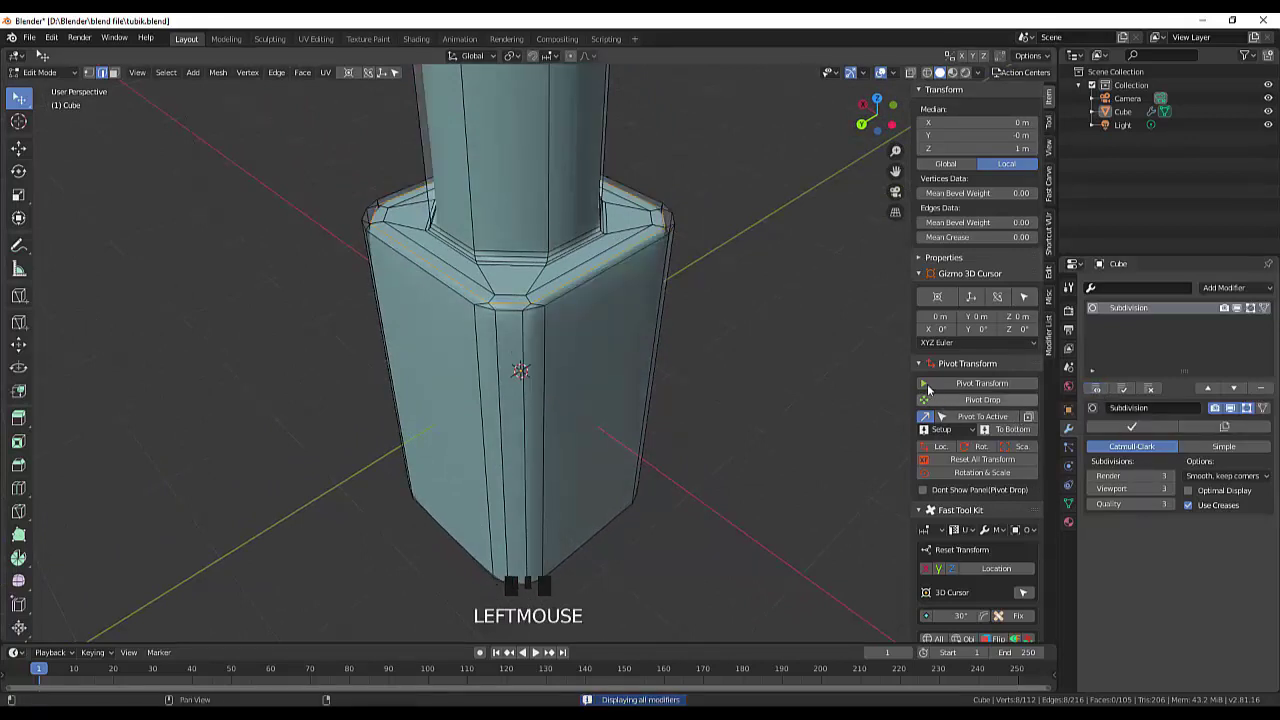
Step: Add a horizontal loop cut around the body and place it close to the bottom edge, with a slide factor of about 0.946
middle_click_drag(880, 400, 880, 308)
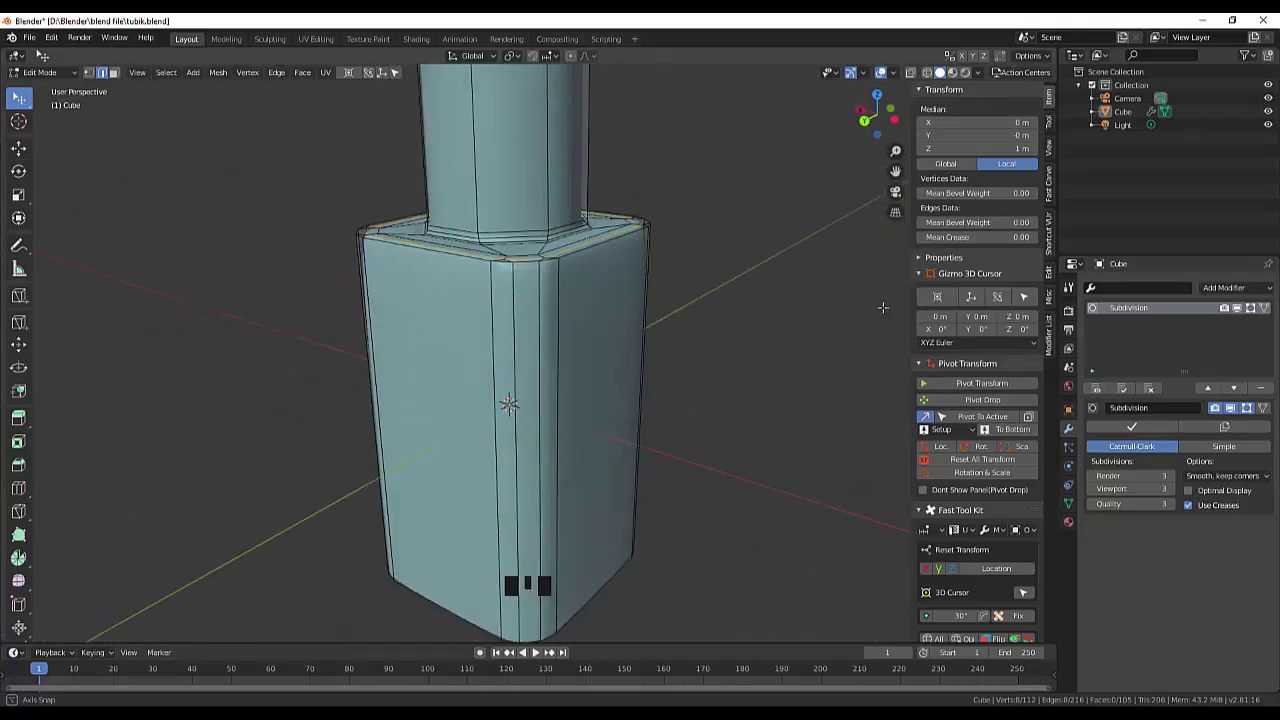
left_click(151, 285)
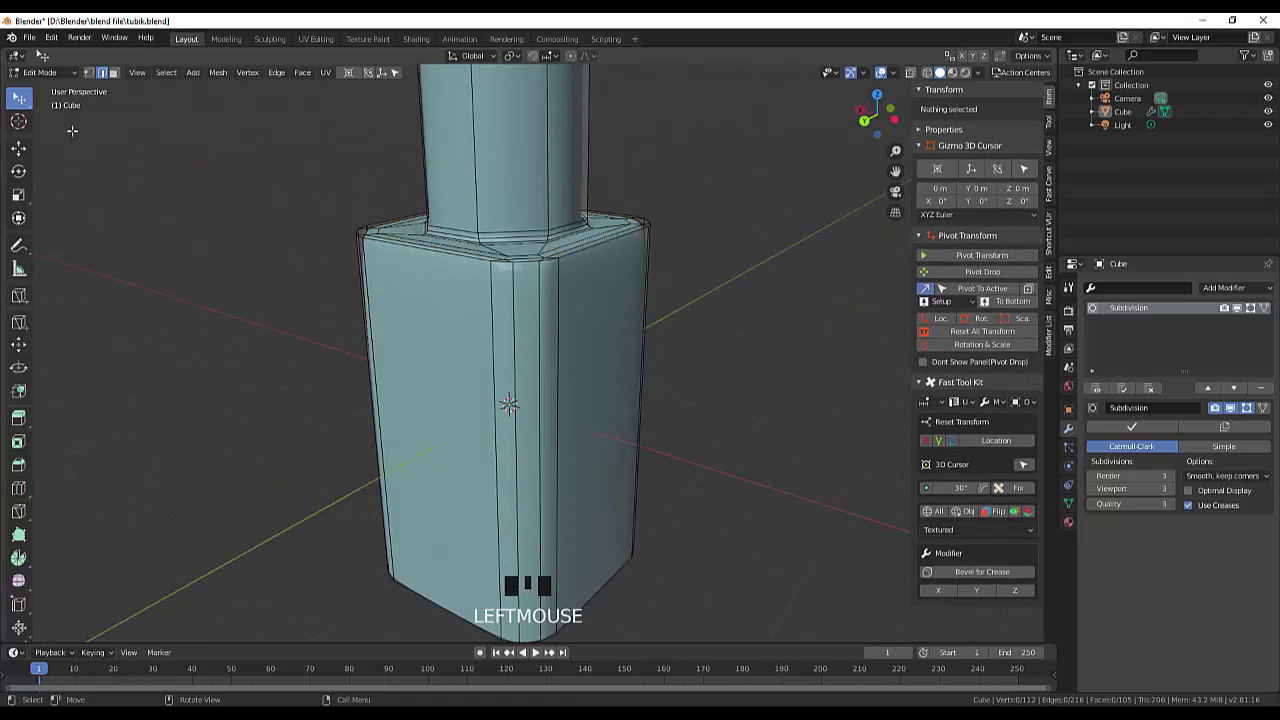
left_click(101, 74)
key("a")
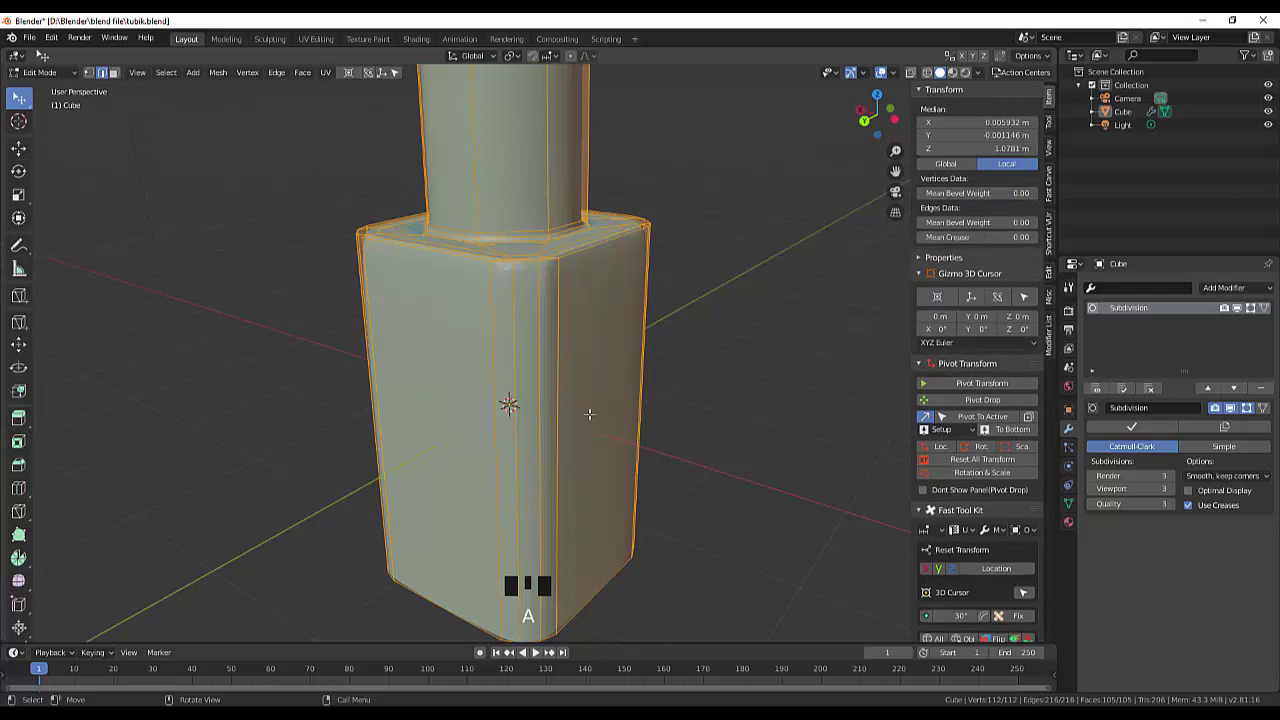
key("ctrl+r")
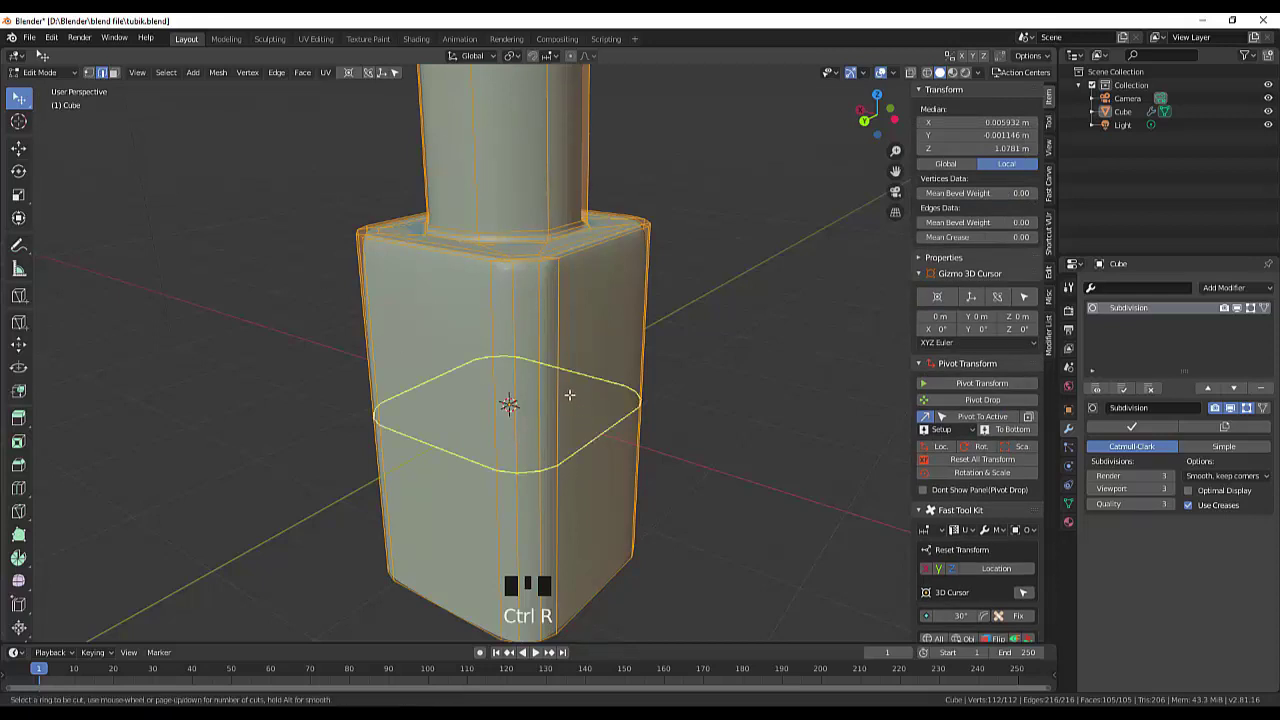
left_click(490, 391)
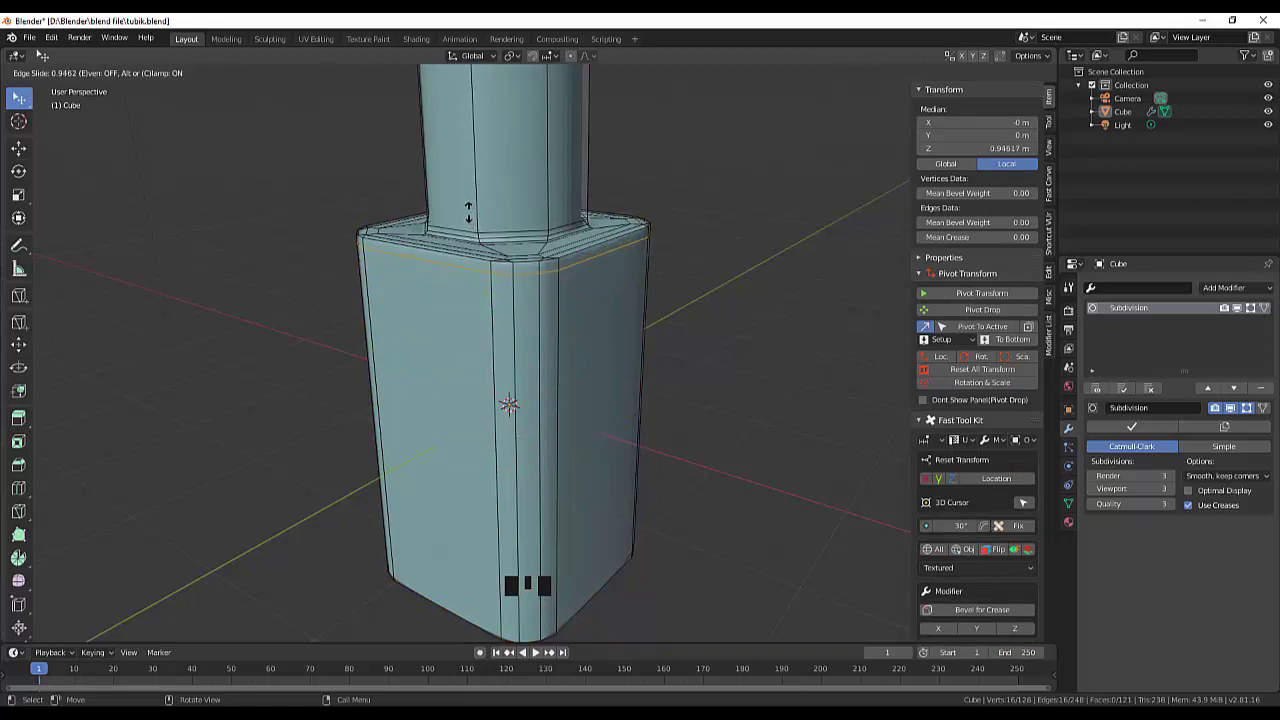
left_click(468, 211)
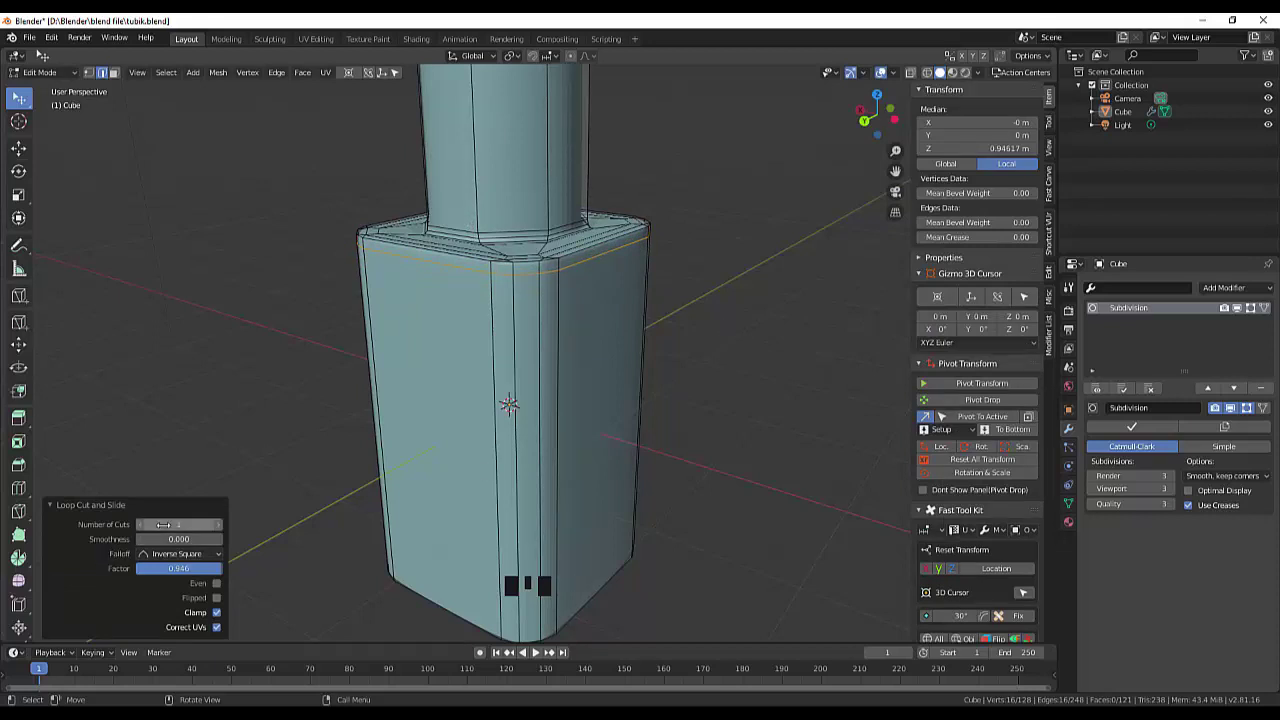
mouse_move(178, 524)
left_mouse_down()
mouse_move(250, 524)
mouse_move(178, 524)
left_mouse_up()
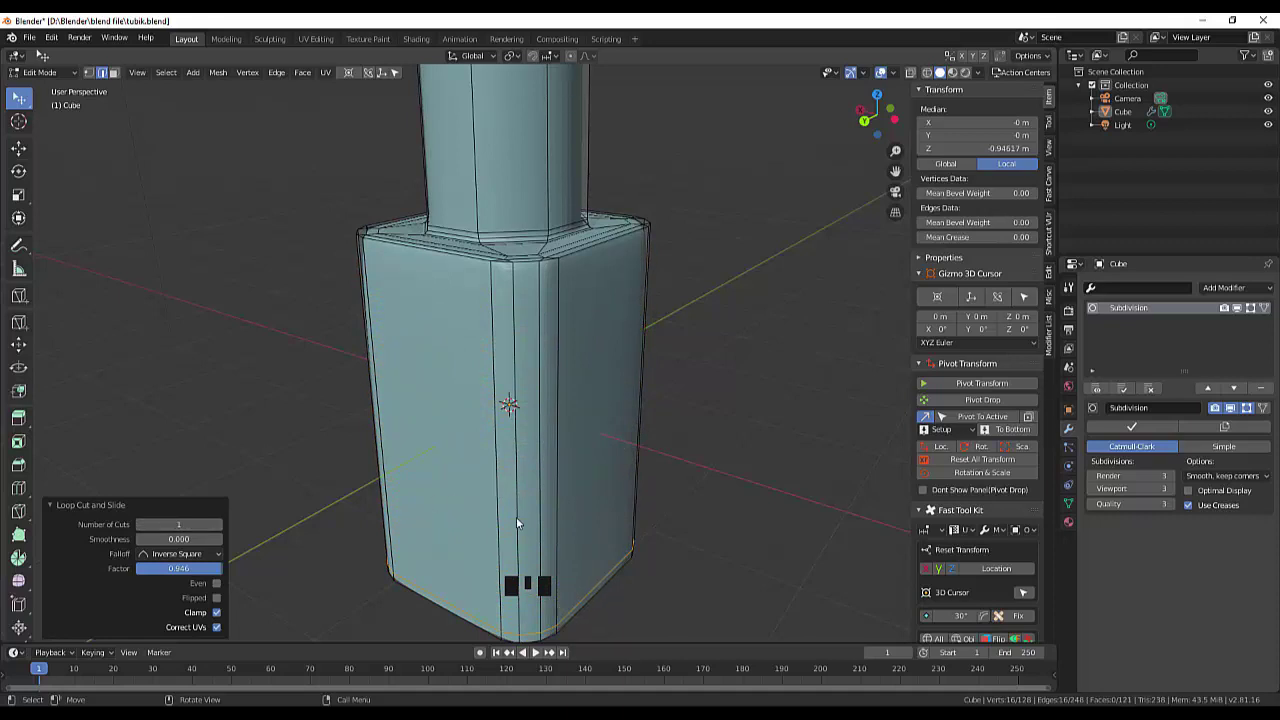
Step: Add another horizontal loop cut around the body and slide it close to the top rim, with a factor of about -0.948
left_click(490, 632)
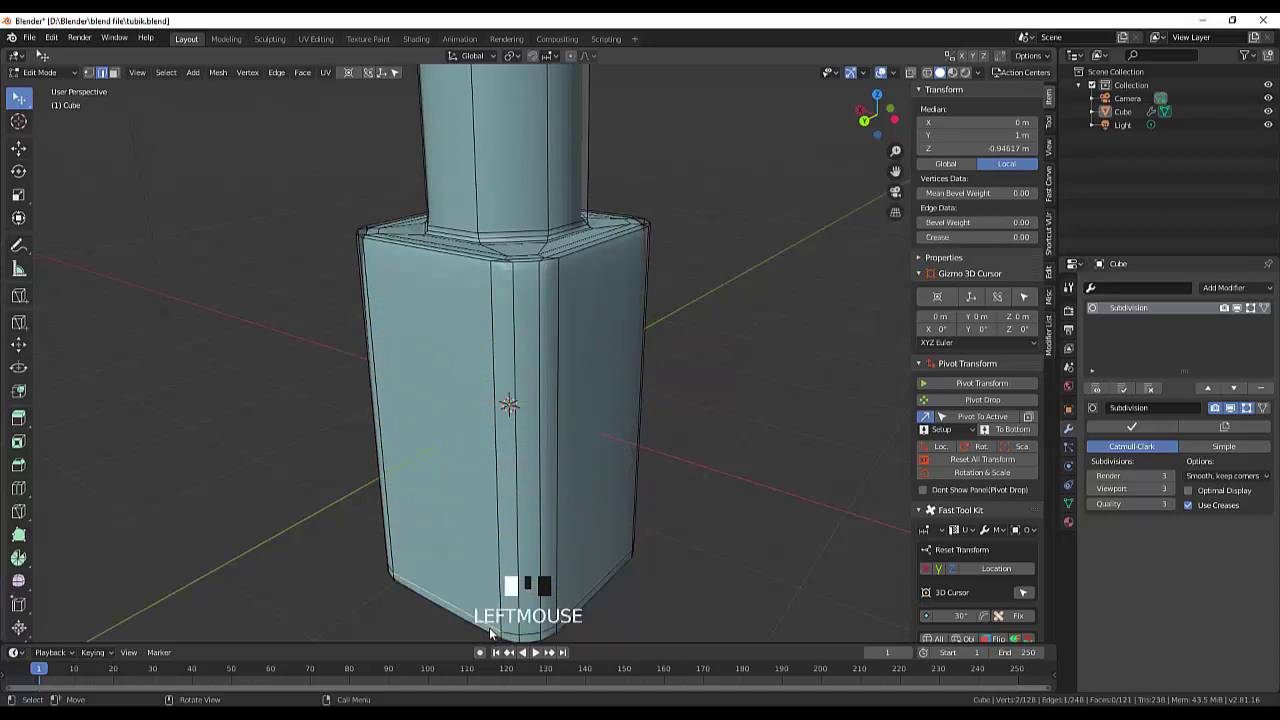
left_click(728, 462)
left_click(488, 380)
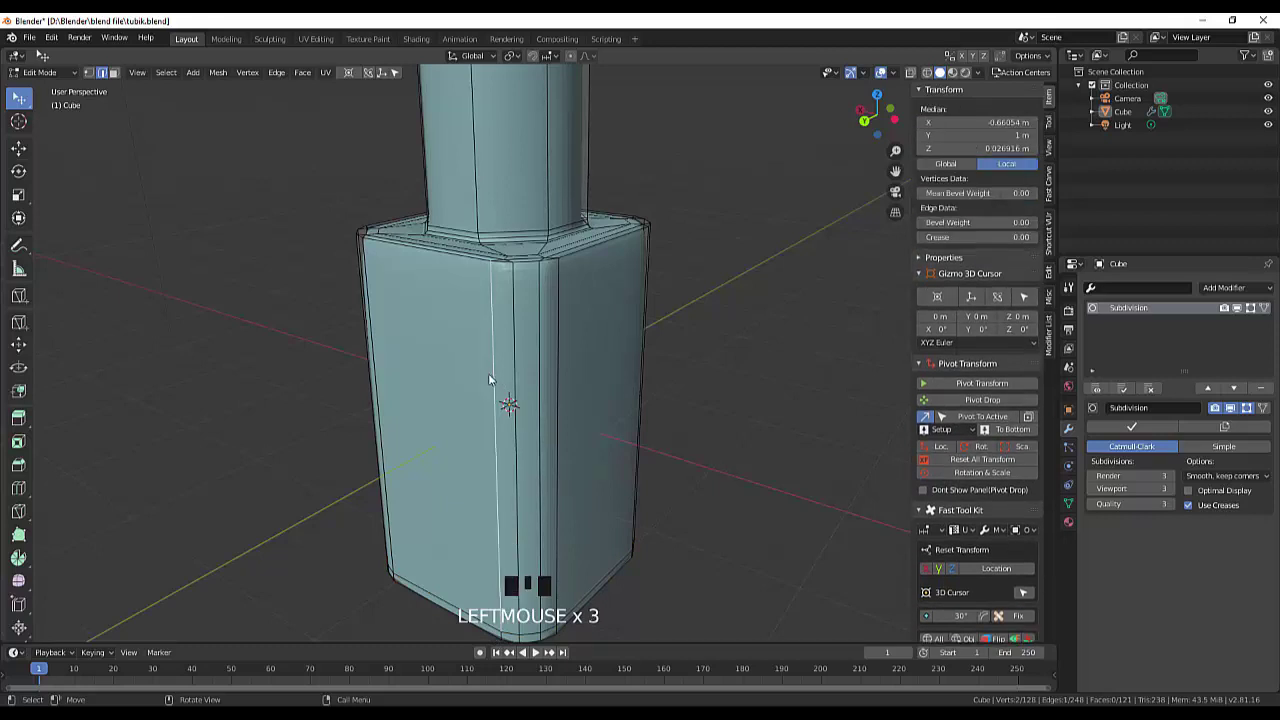
key("a")
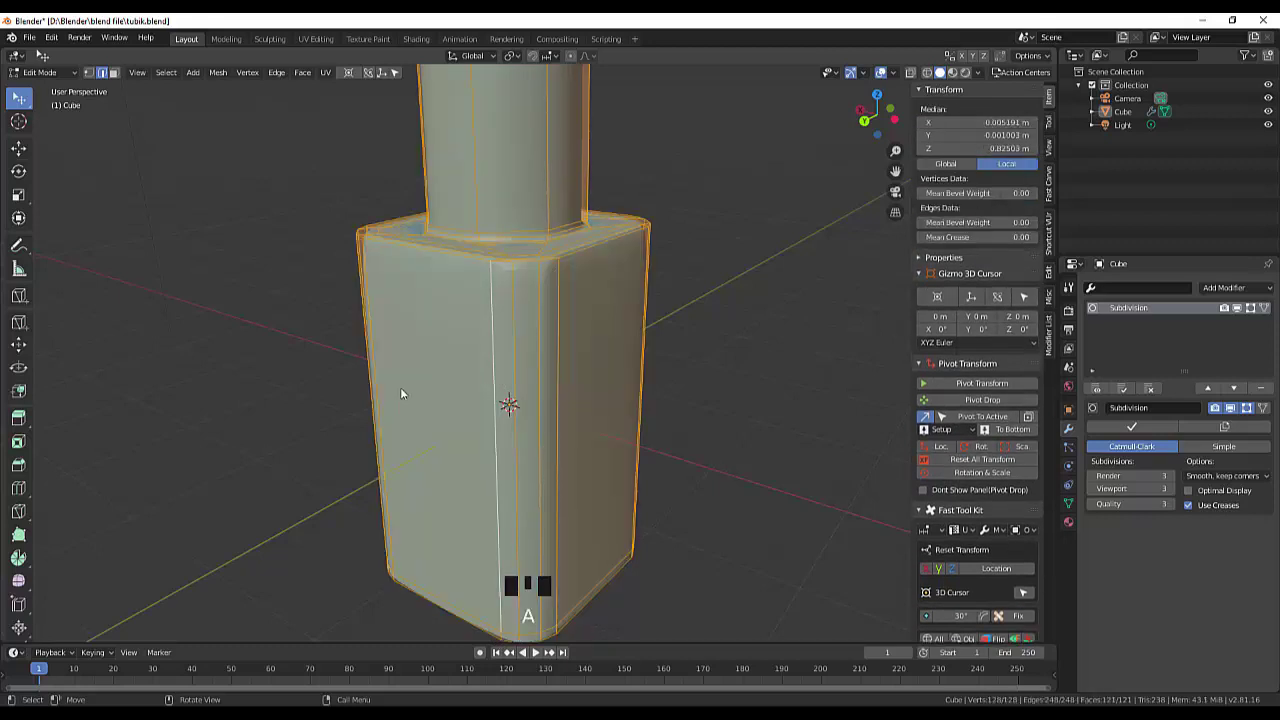
key("ctrl+r")
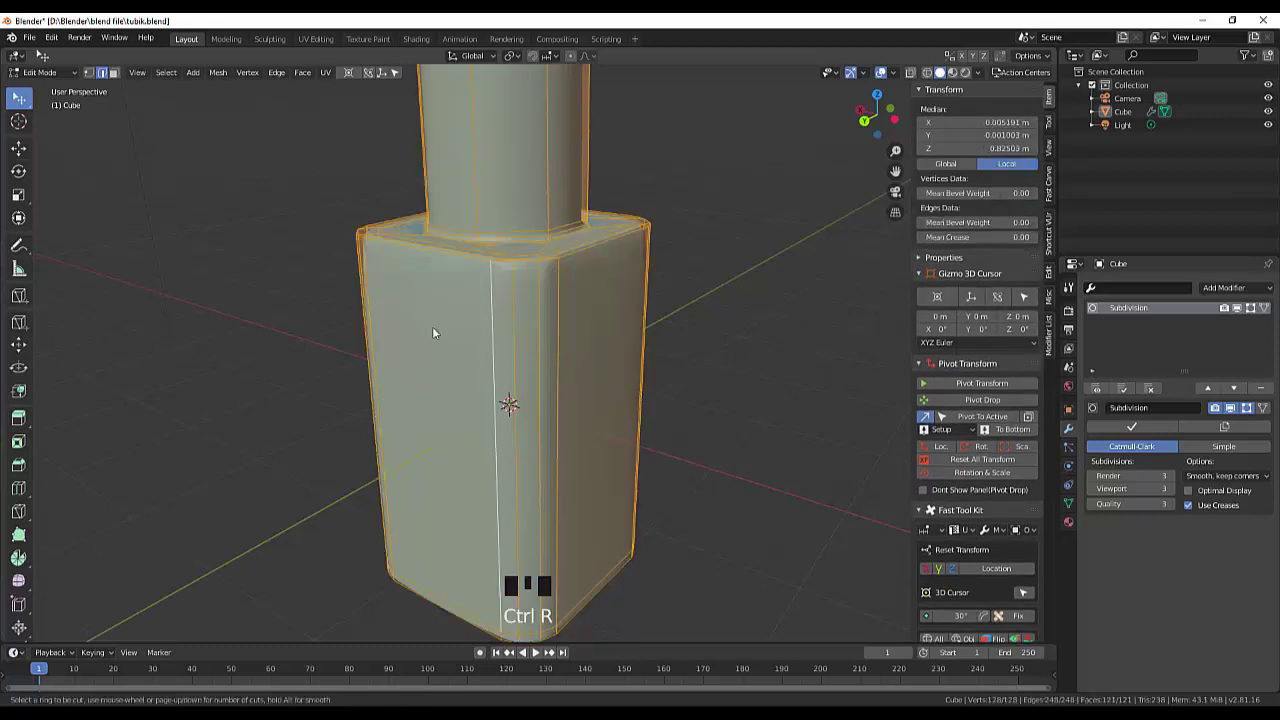
left_click(484, 466)
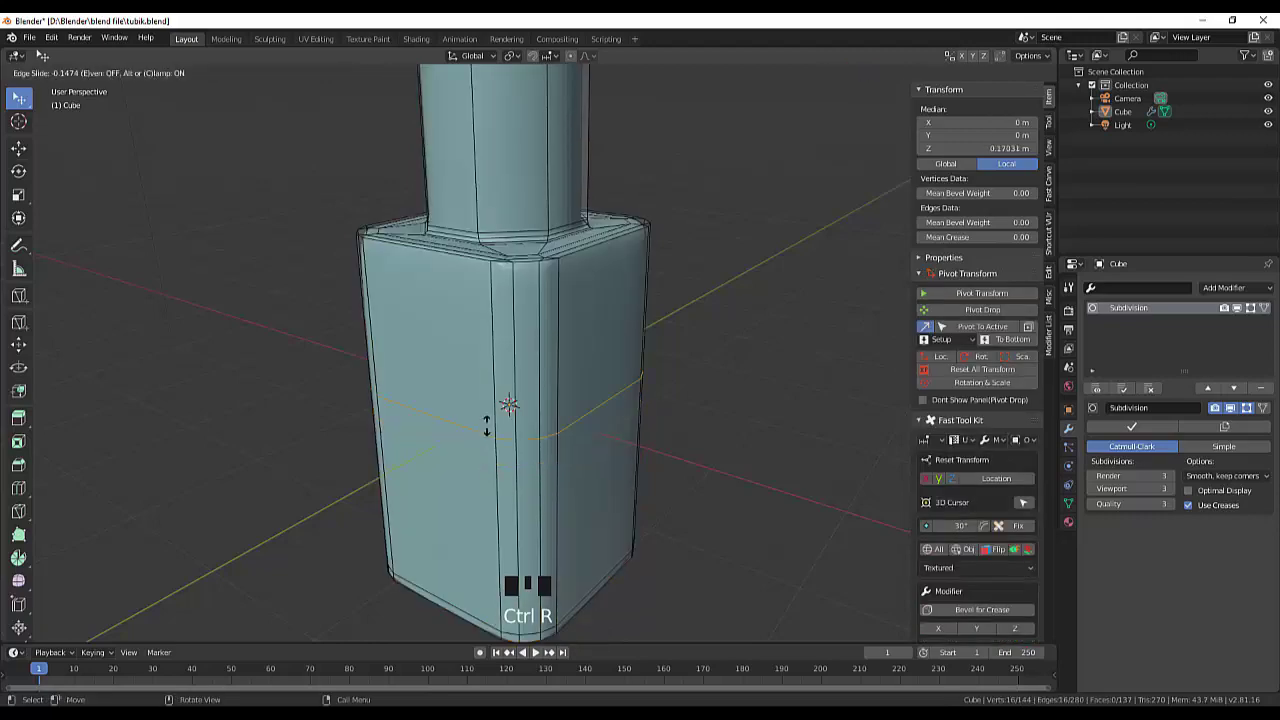
left_click(469, 290)
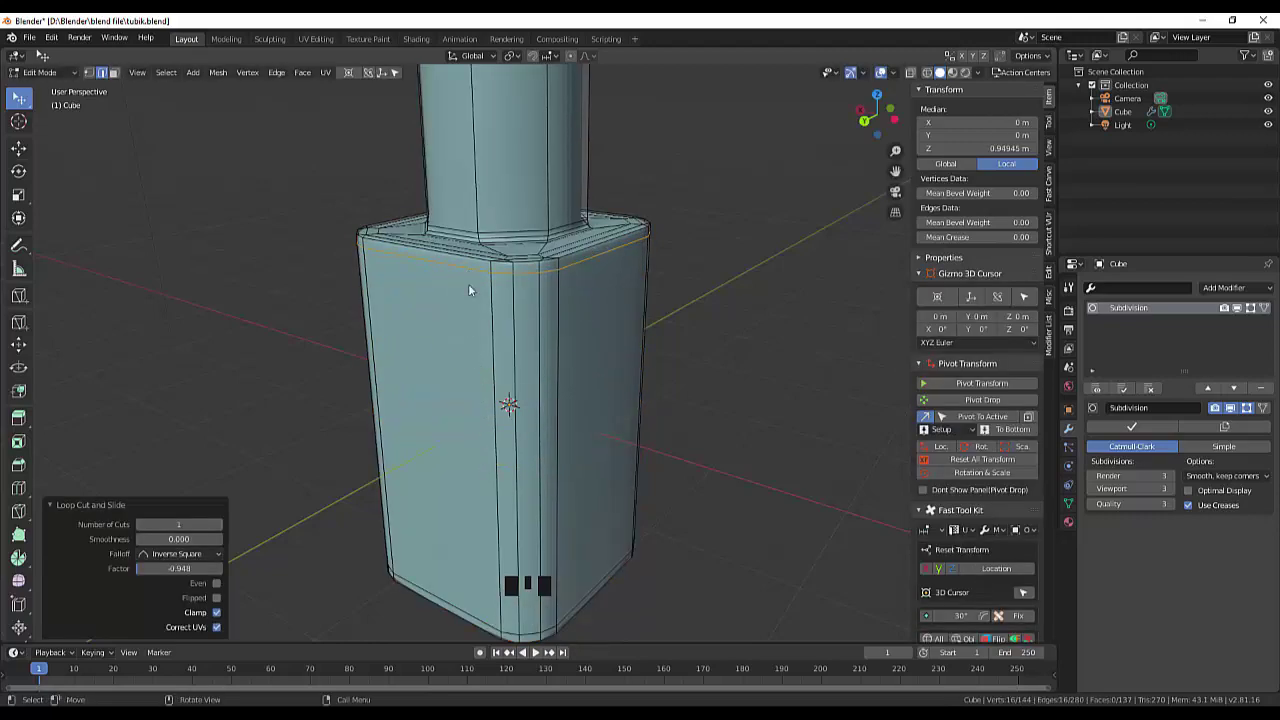
Step: Select the bottom edge on one side of the body and switch to vertex selection mode
middle_click_drag(798, 370, 654, 360)
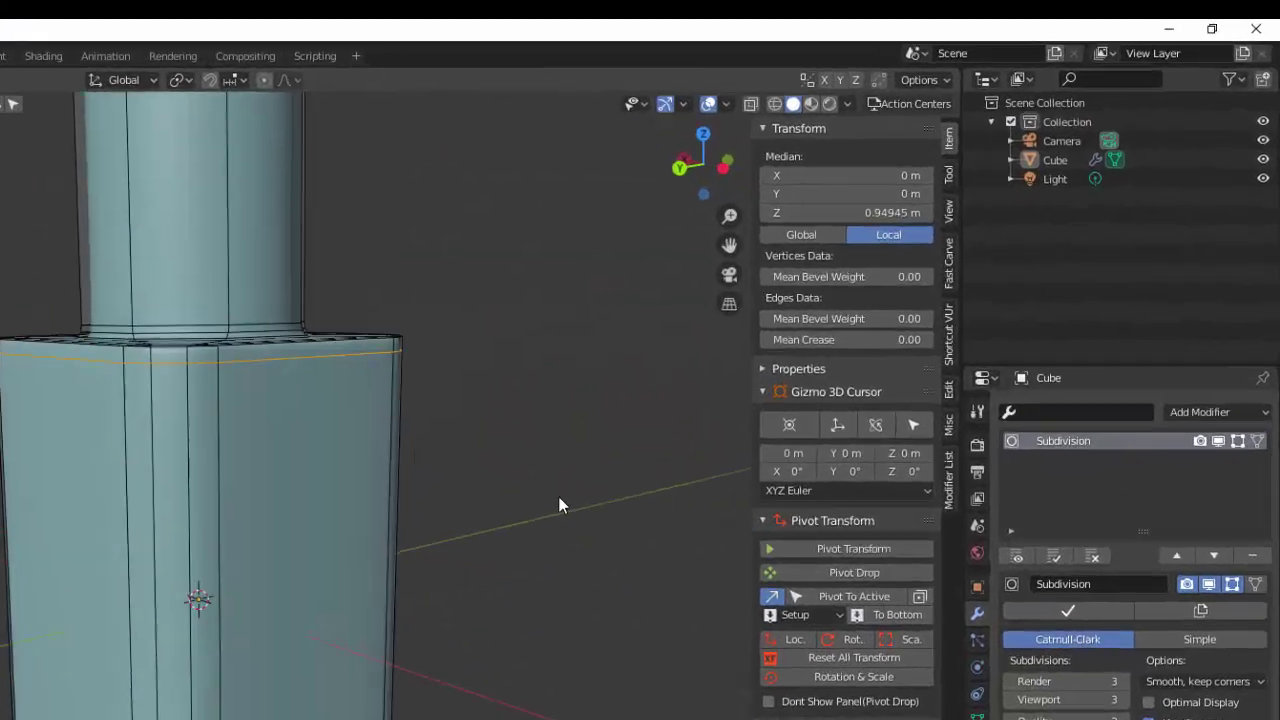
middle_click_drag(558, 503, 529, 509)
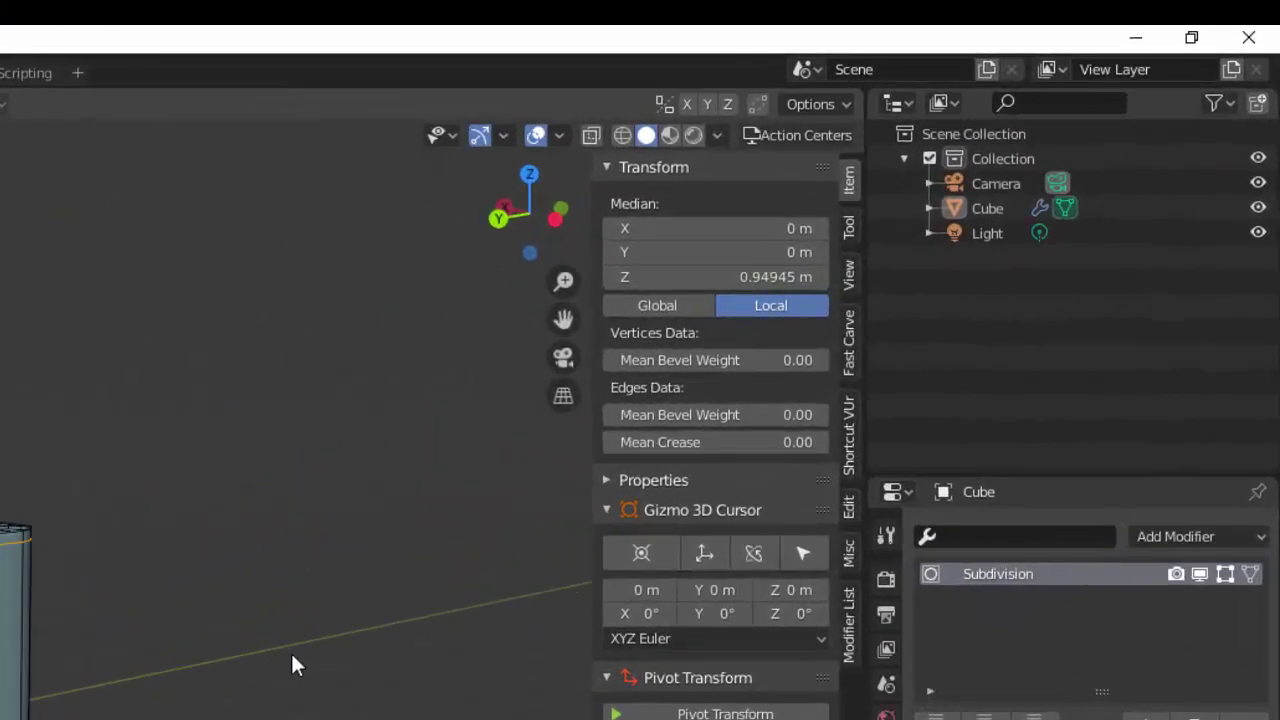
middle_click_drag(292, 660, 180, 480)
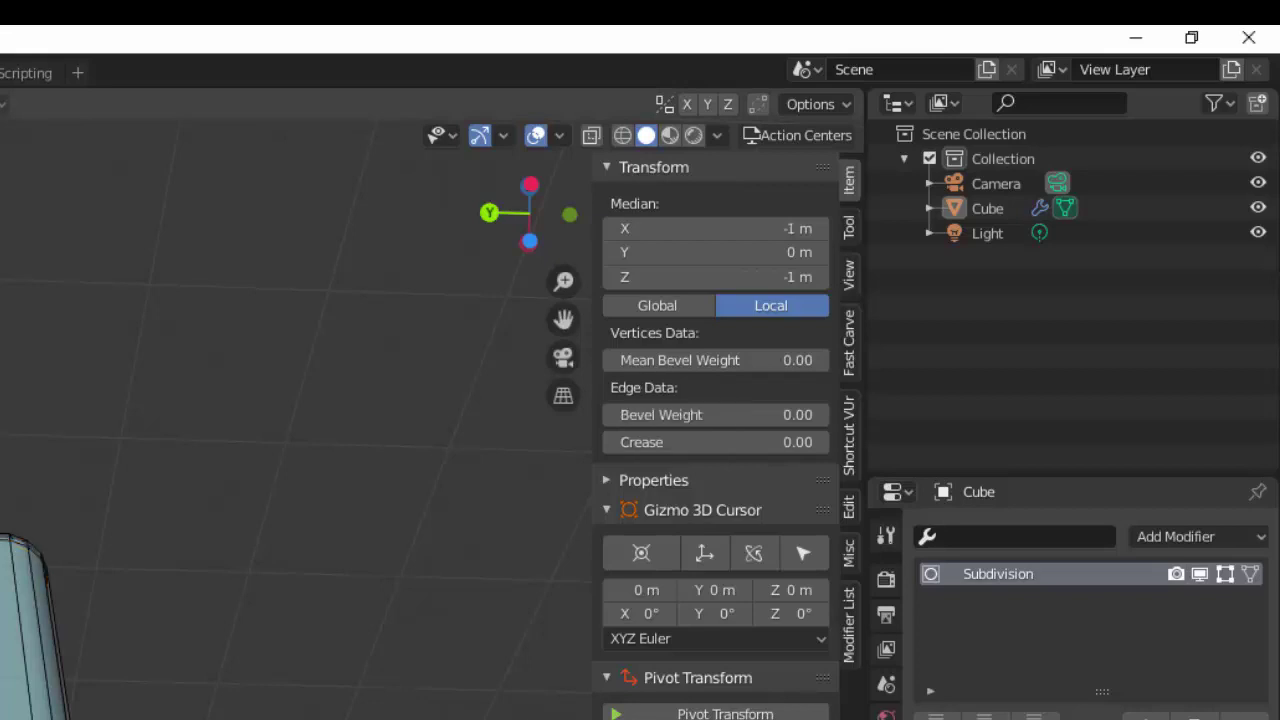
key("1")
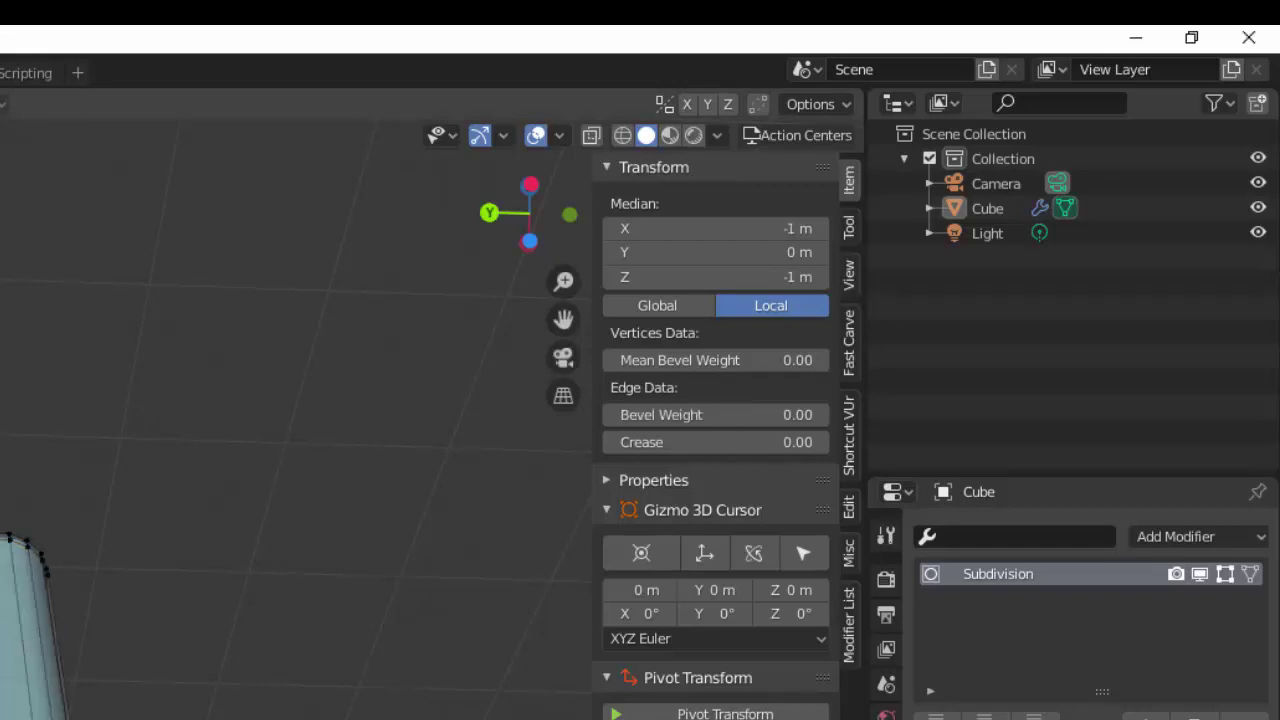
key("ctrl+KP_3")
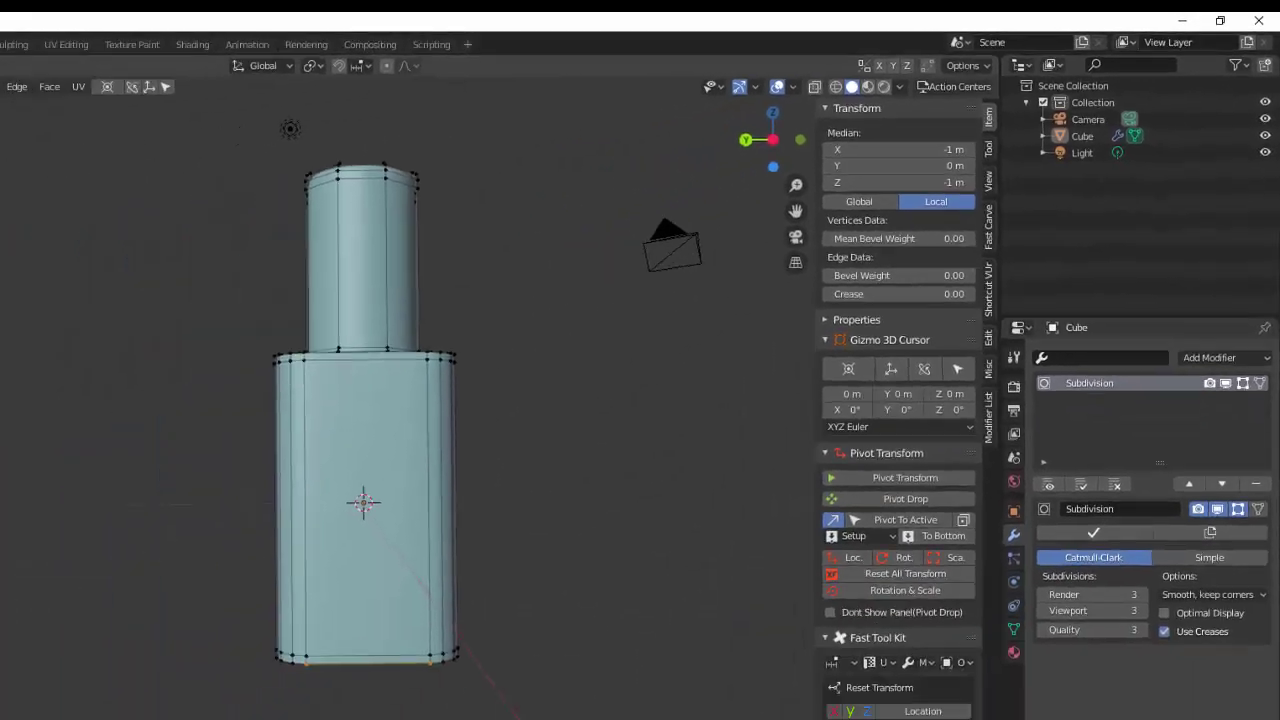
middle_click(525, 719)
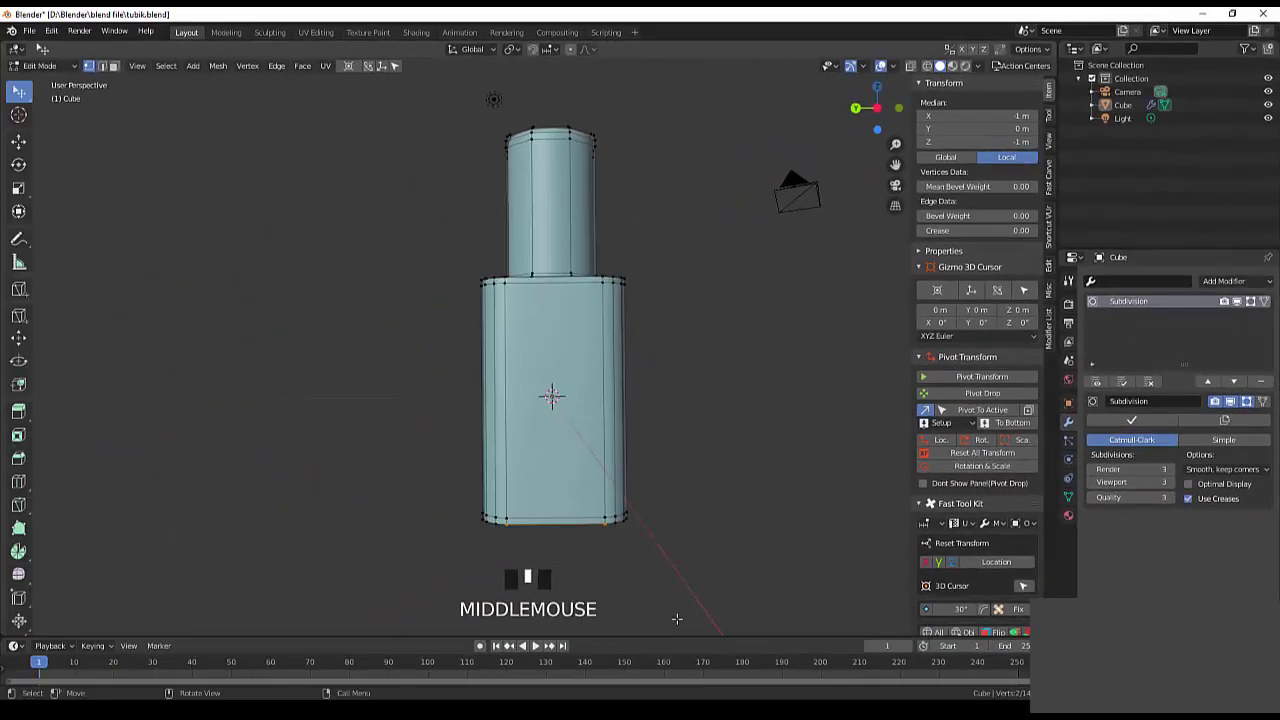